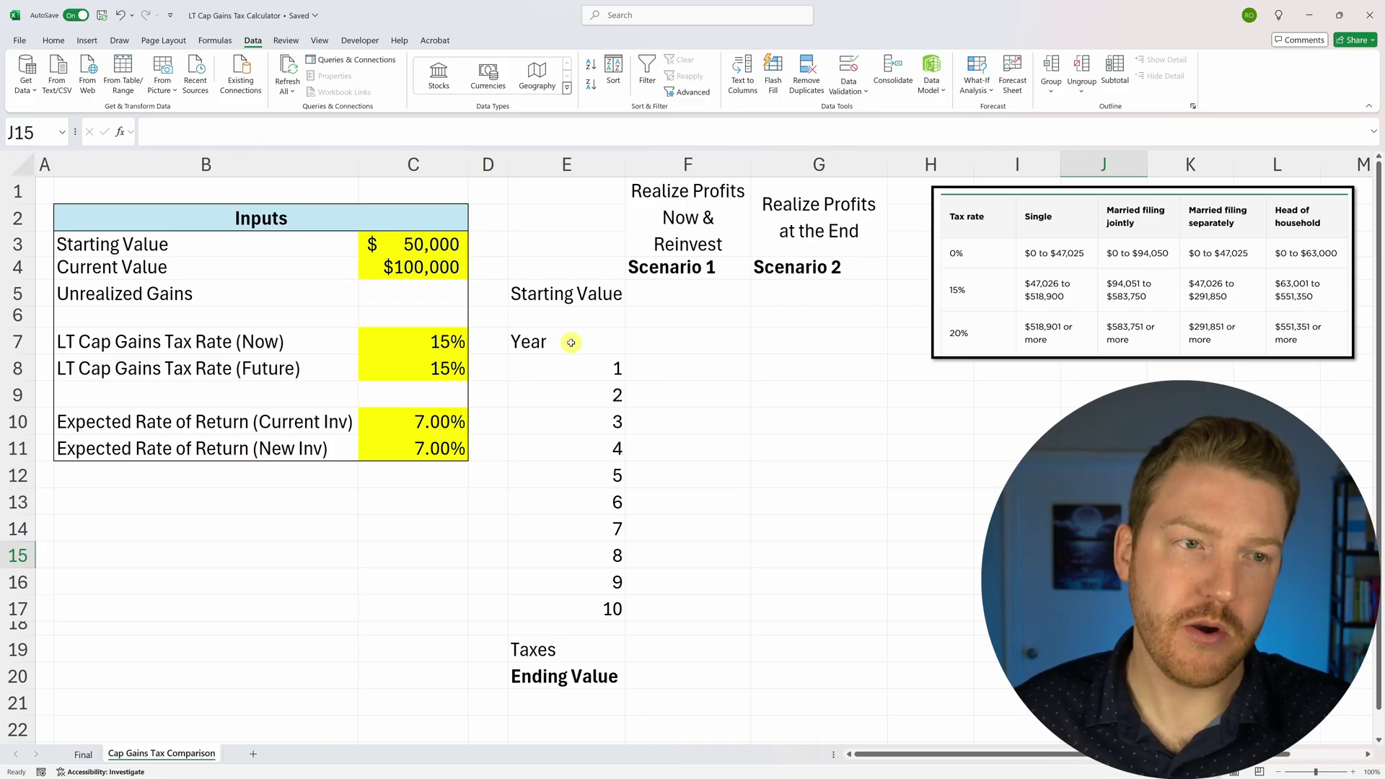
Review the Starting Value (50,000) and Current Value (100,000) inputs
left_click(396, 242)
left_click(209, 244)
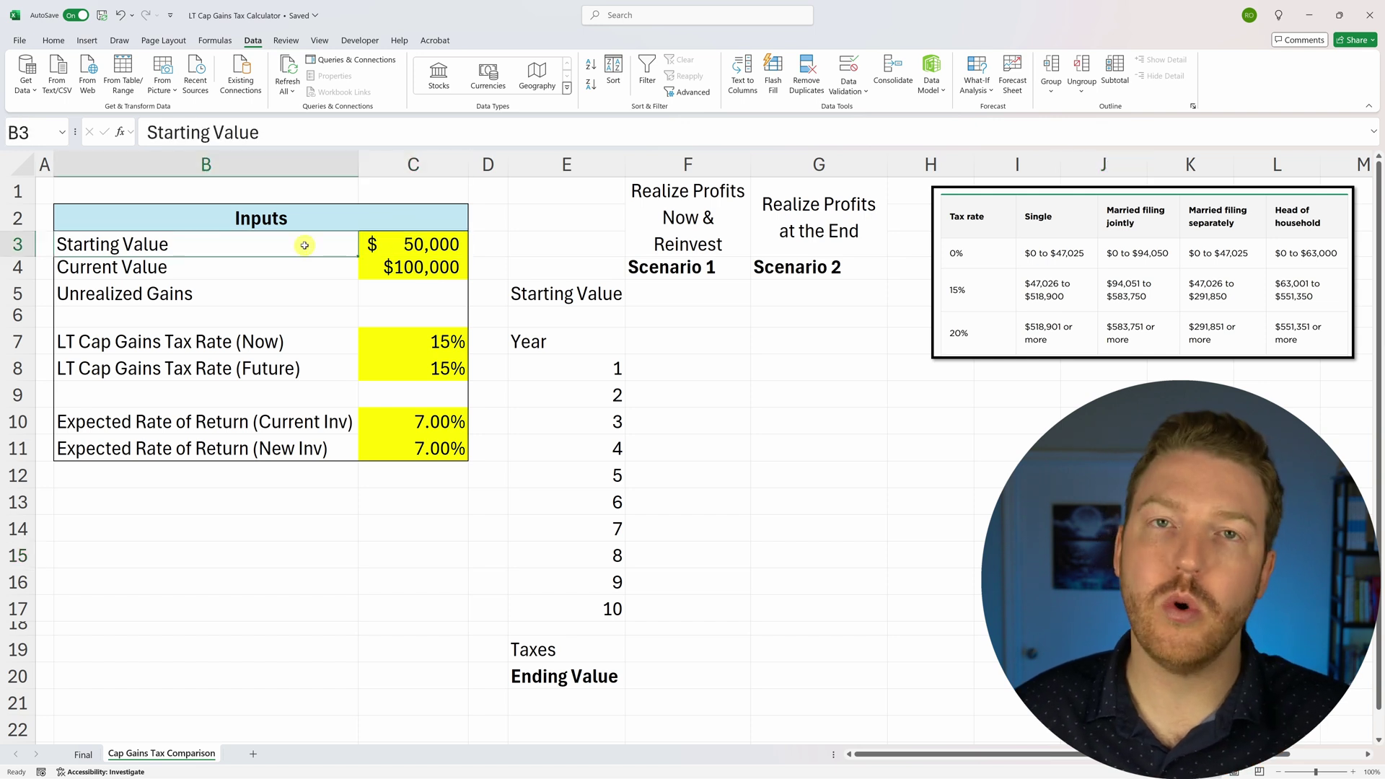
left_click_drag(351, 245, 377, 253)
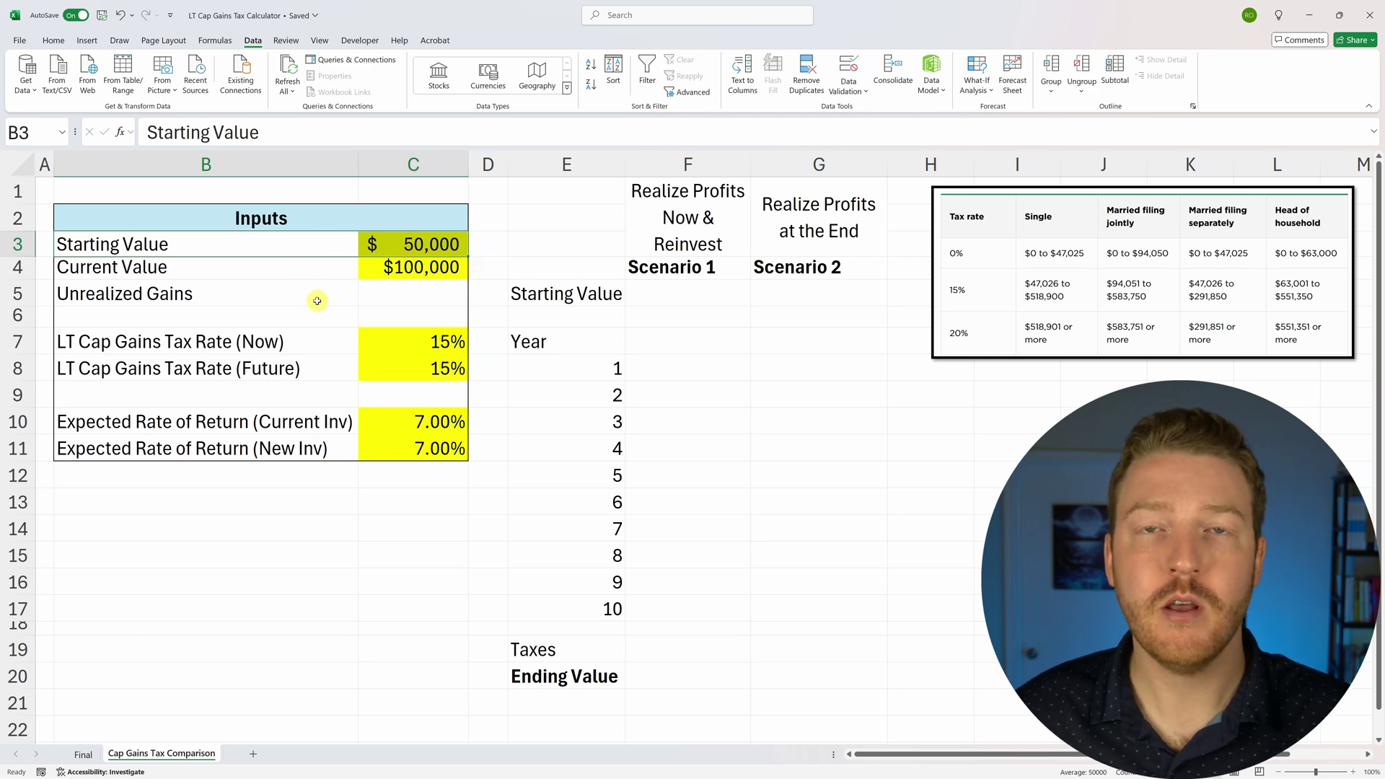
left_click_drag(297, 270, 387, 269)
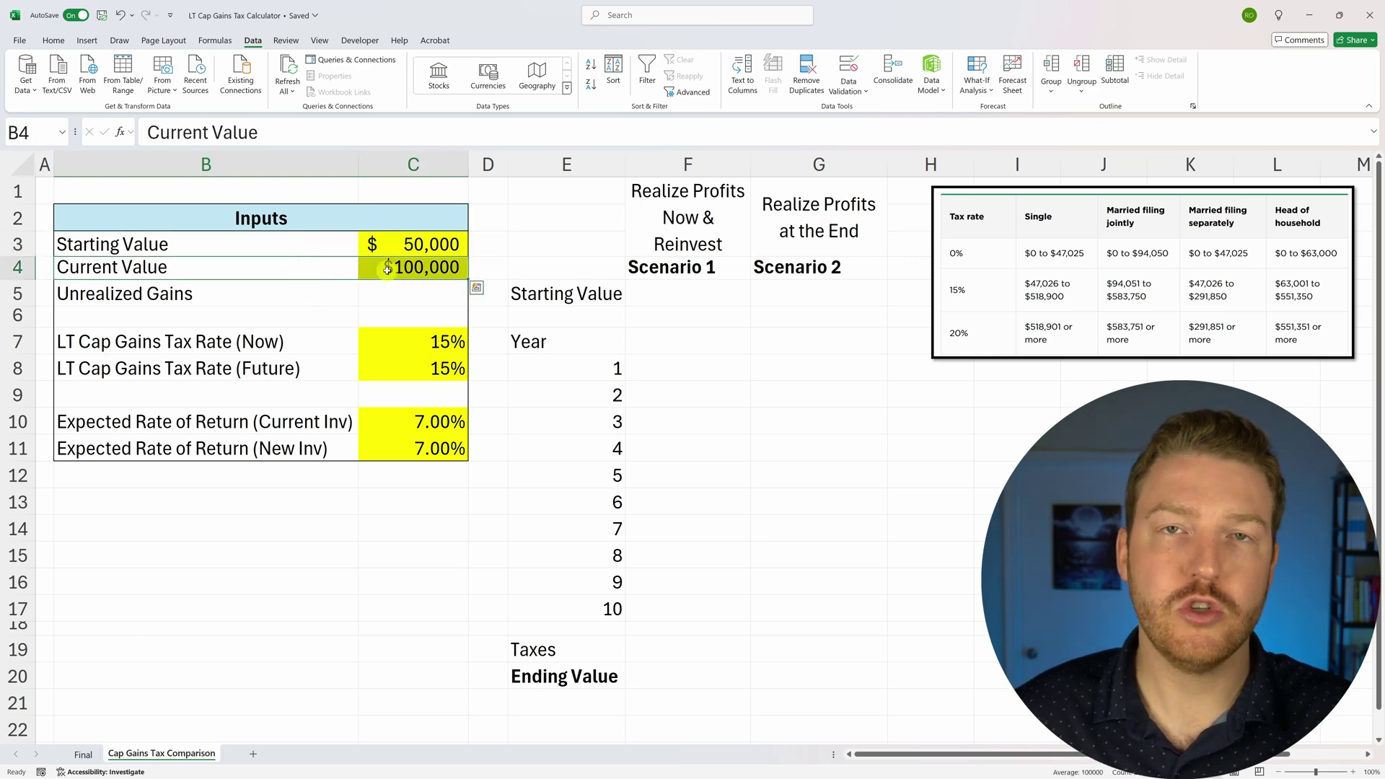
left_click(425, 270)
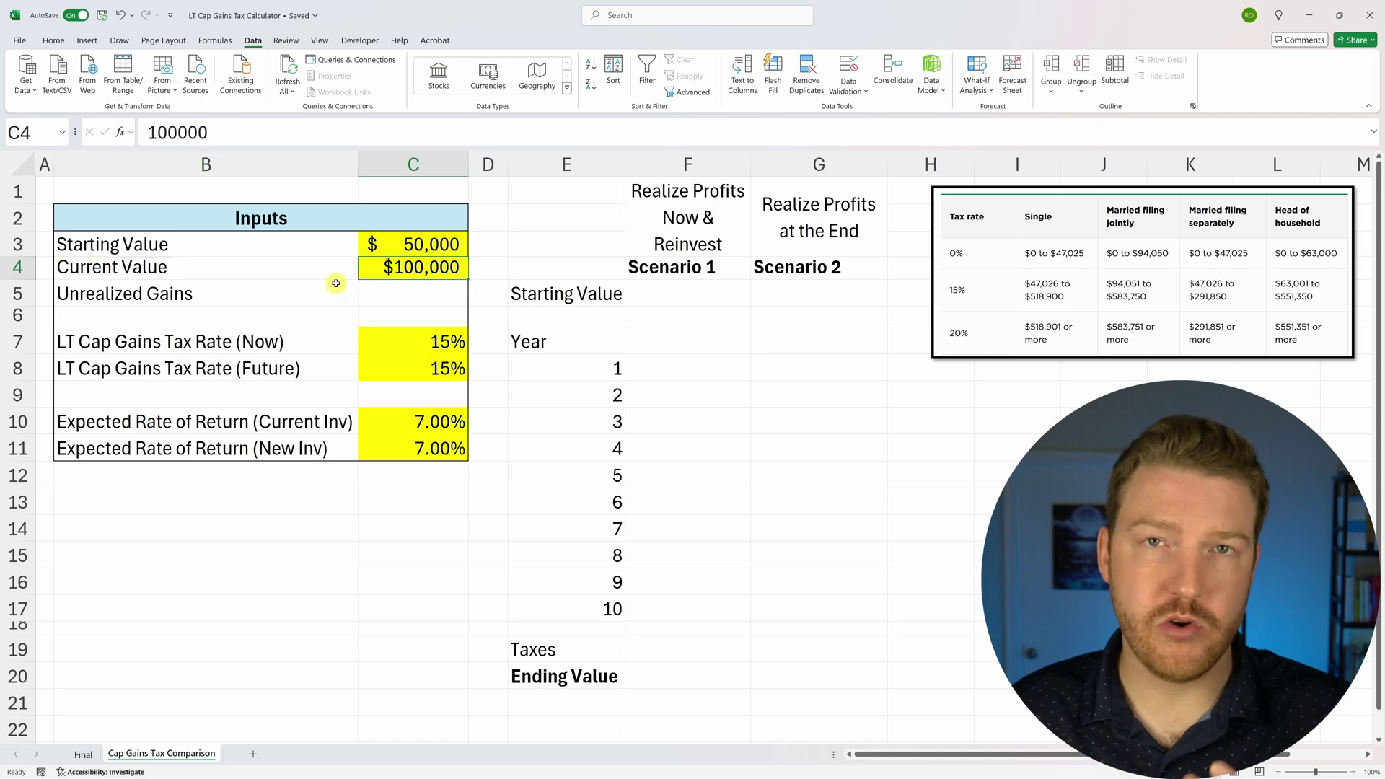
left_click(162, 292)
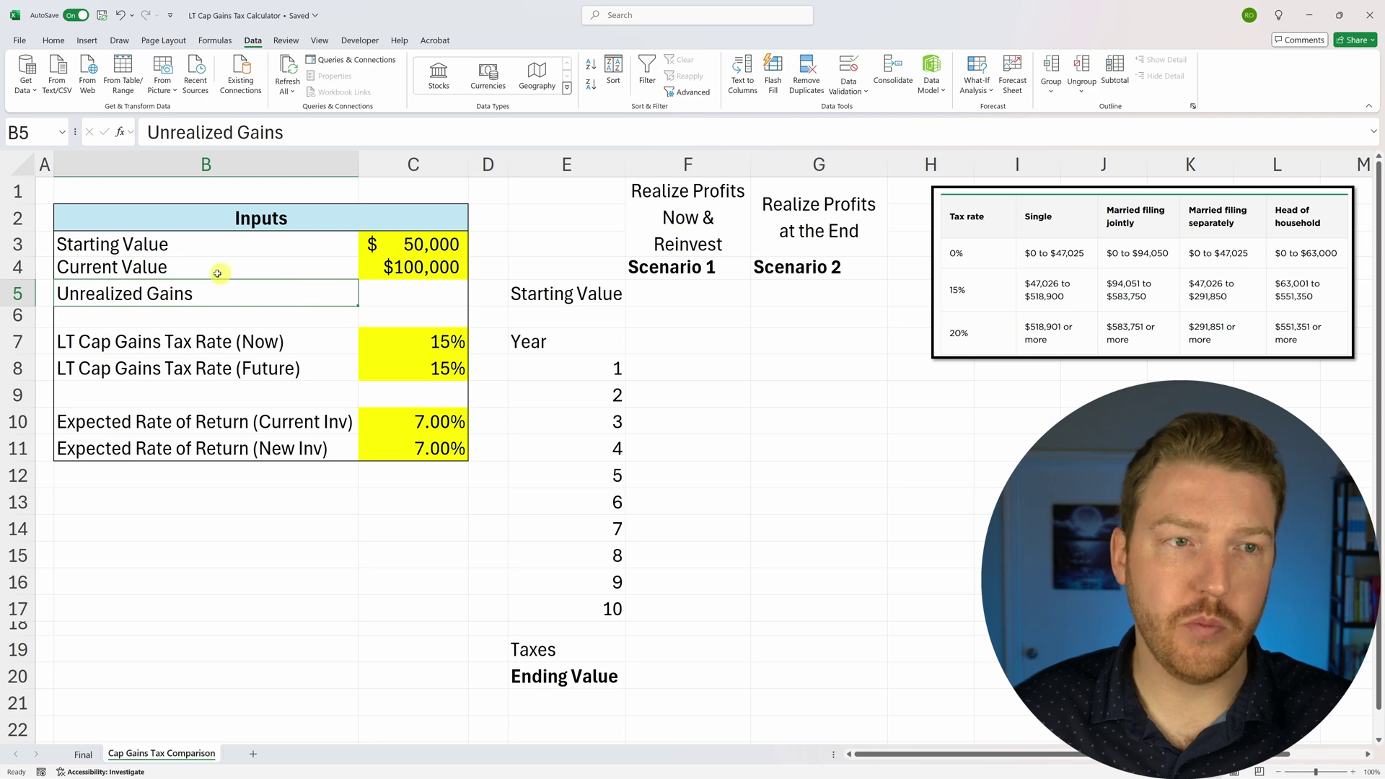
Enter =C4-C3 in C5 so Unrealized Gains shows $50,000
left_click(387, 291)
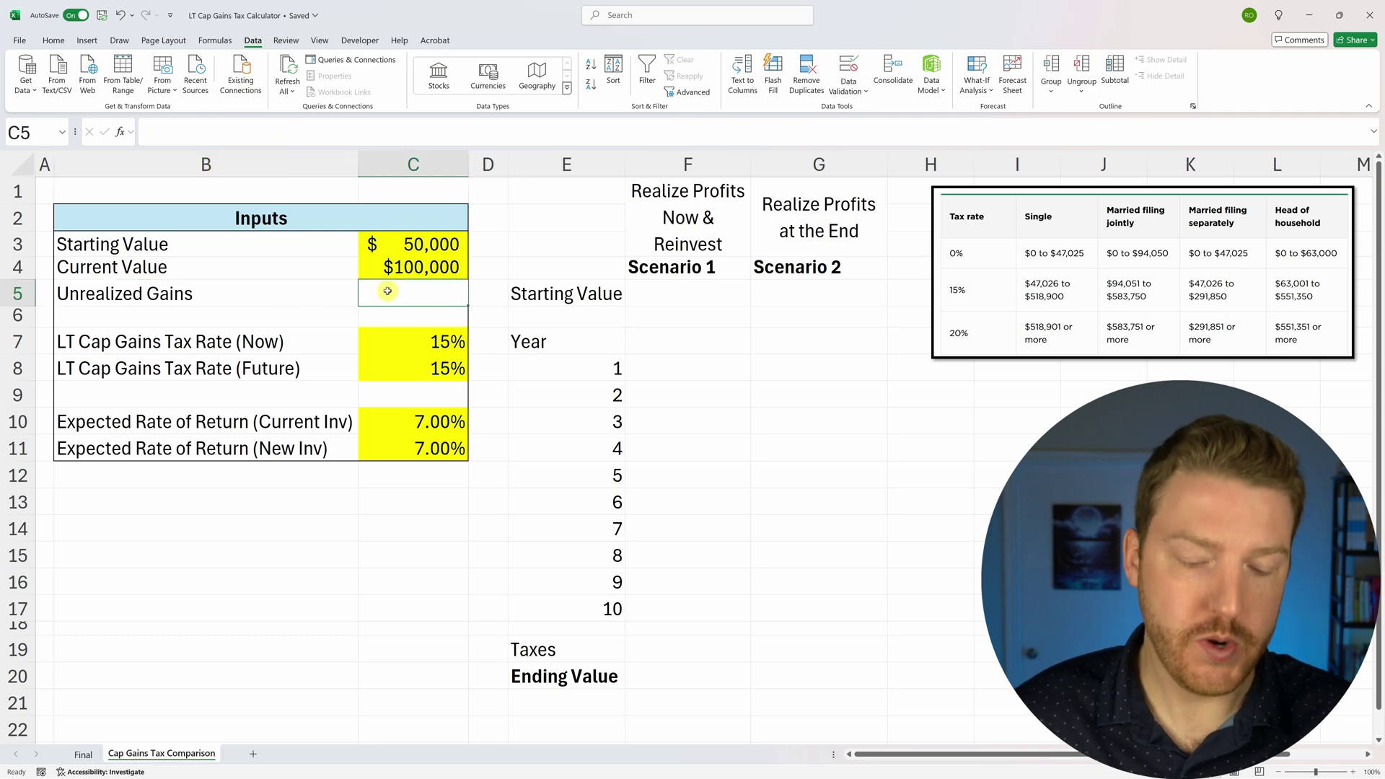
type("=")
key("Up")
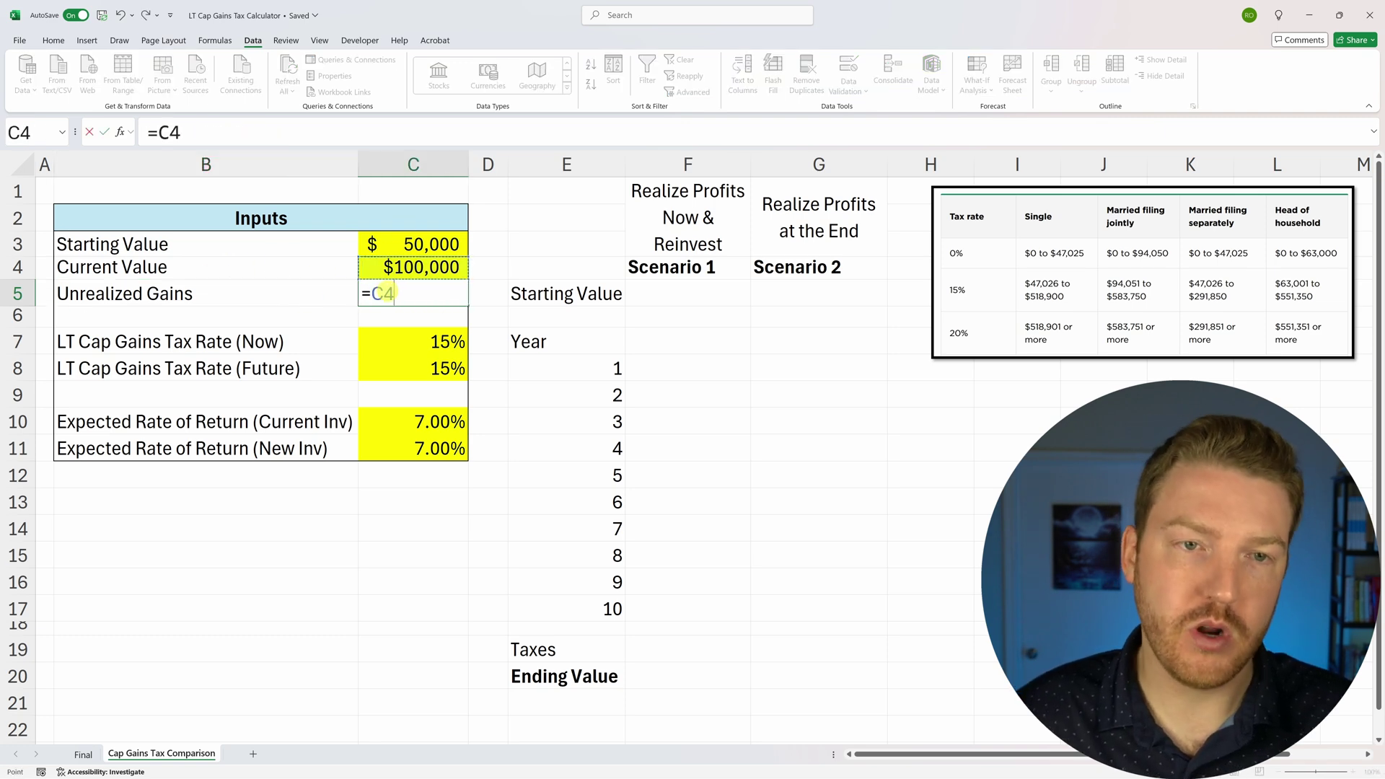
type("-")
key("Up")
key("Up")
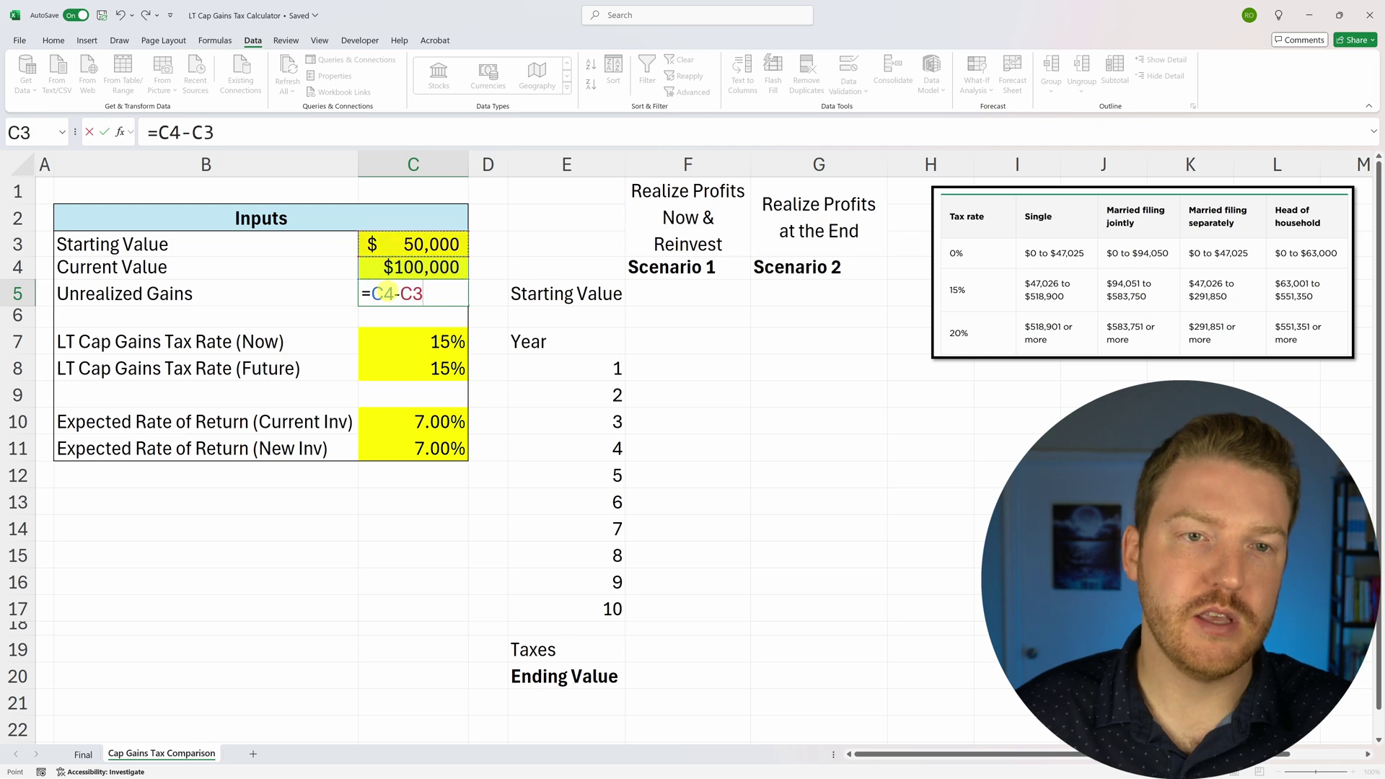
key("Return")
Check the gains result and the 15% current tax rate
left_click(414, 301)
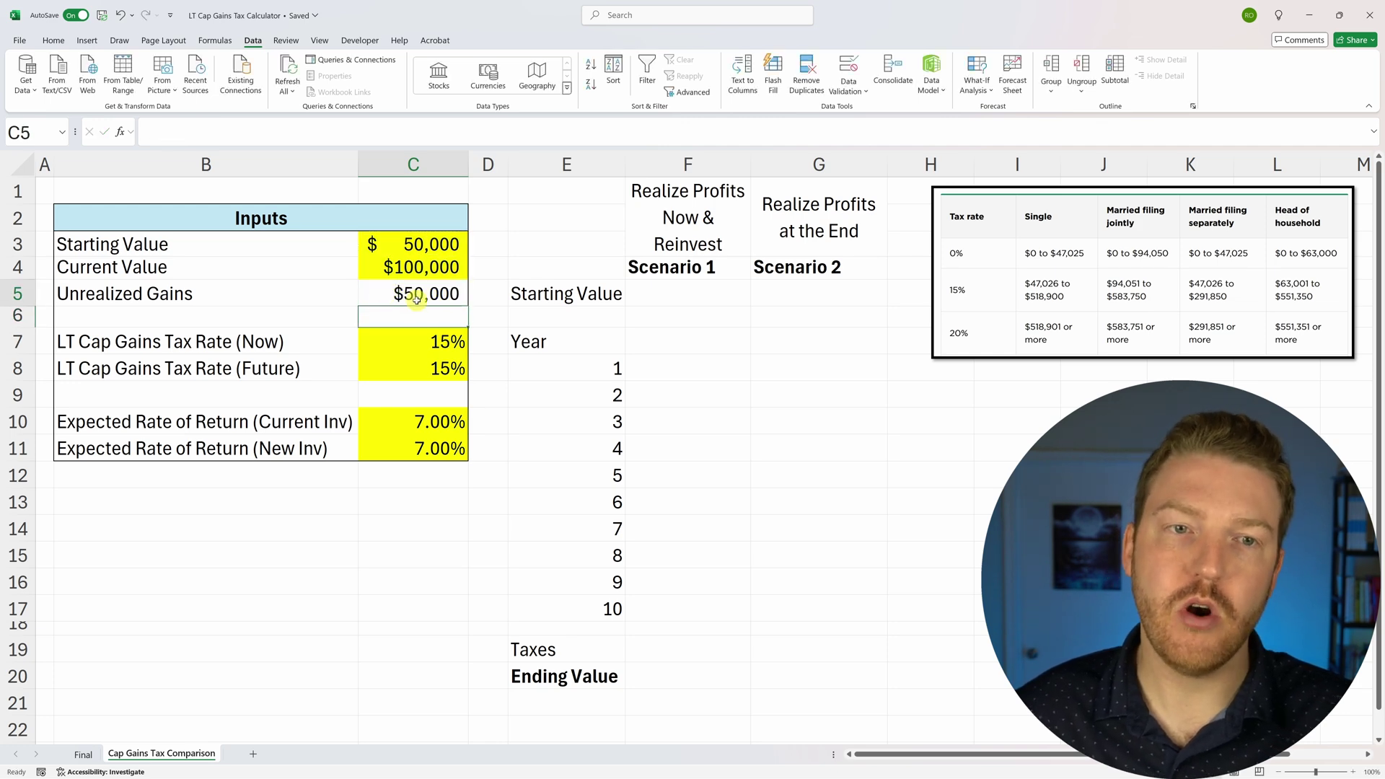
left_click(168, 347)
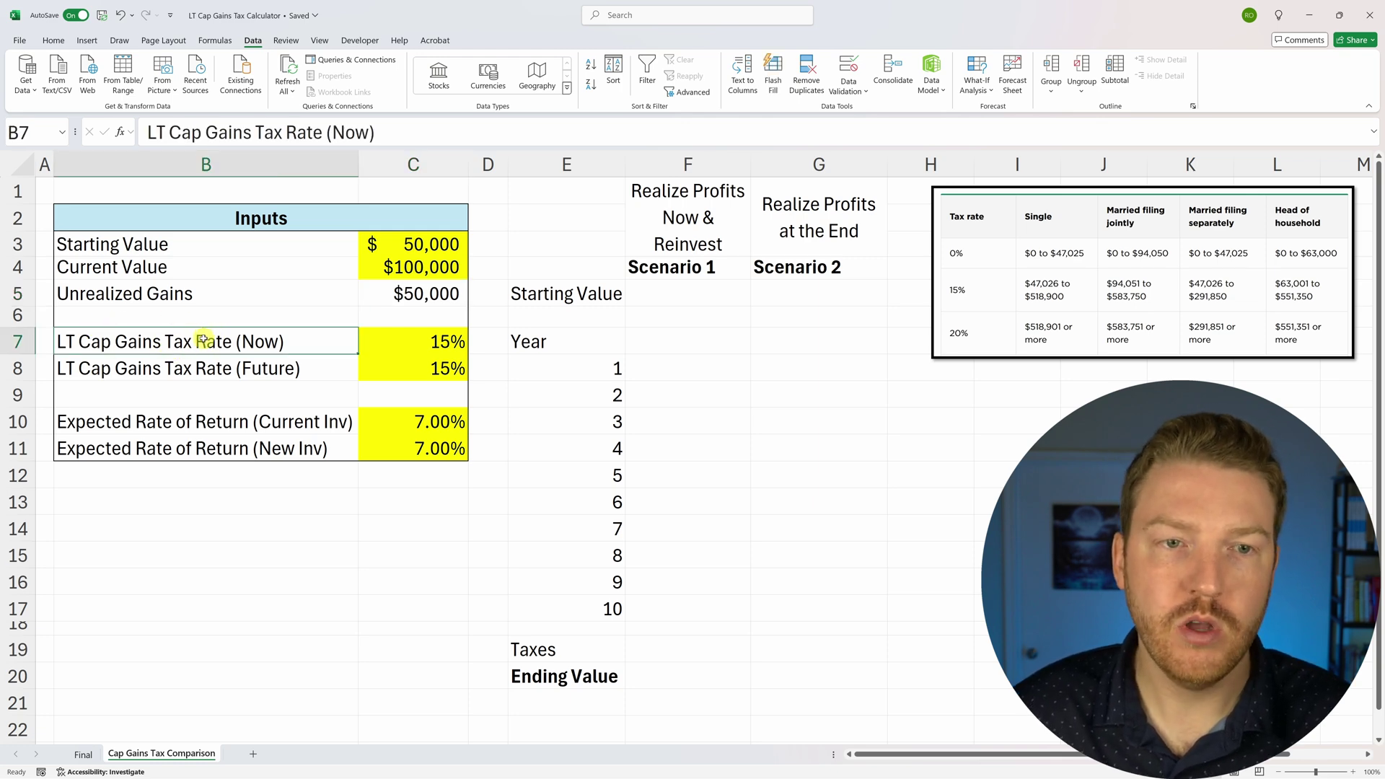
left_click(398, 345)
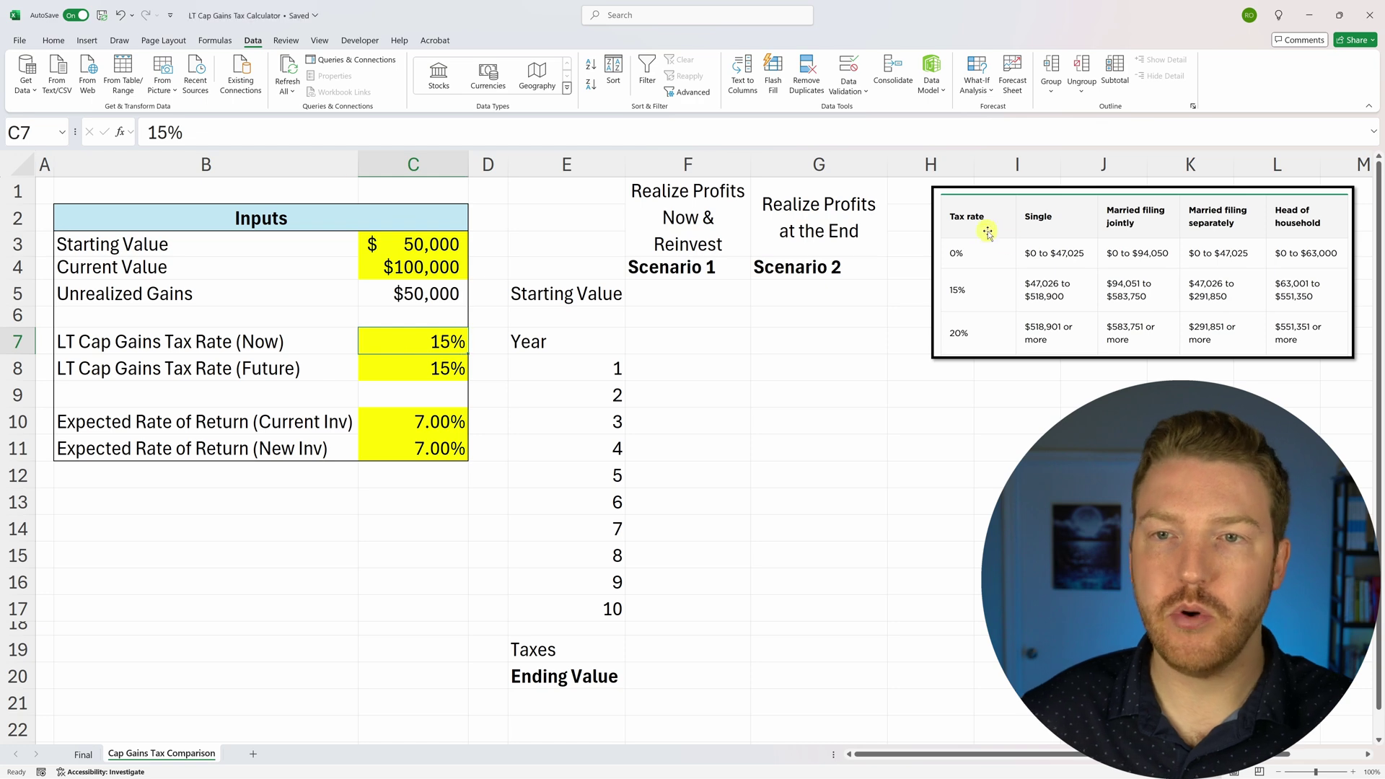
left_click(992, 306)
left_click_drag(937, 359, 585, 421)
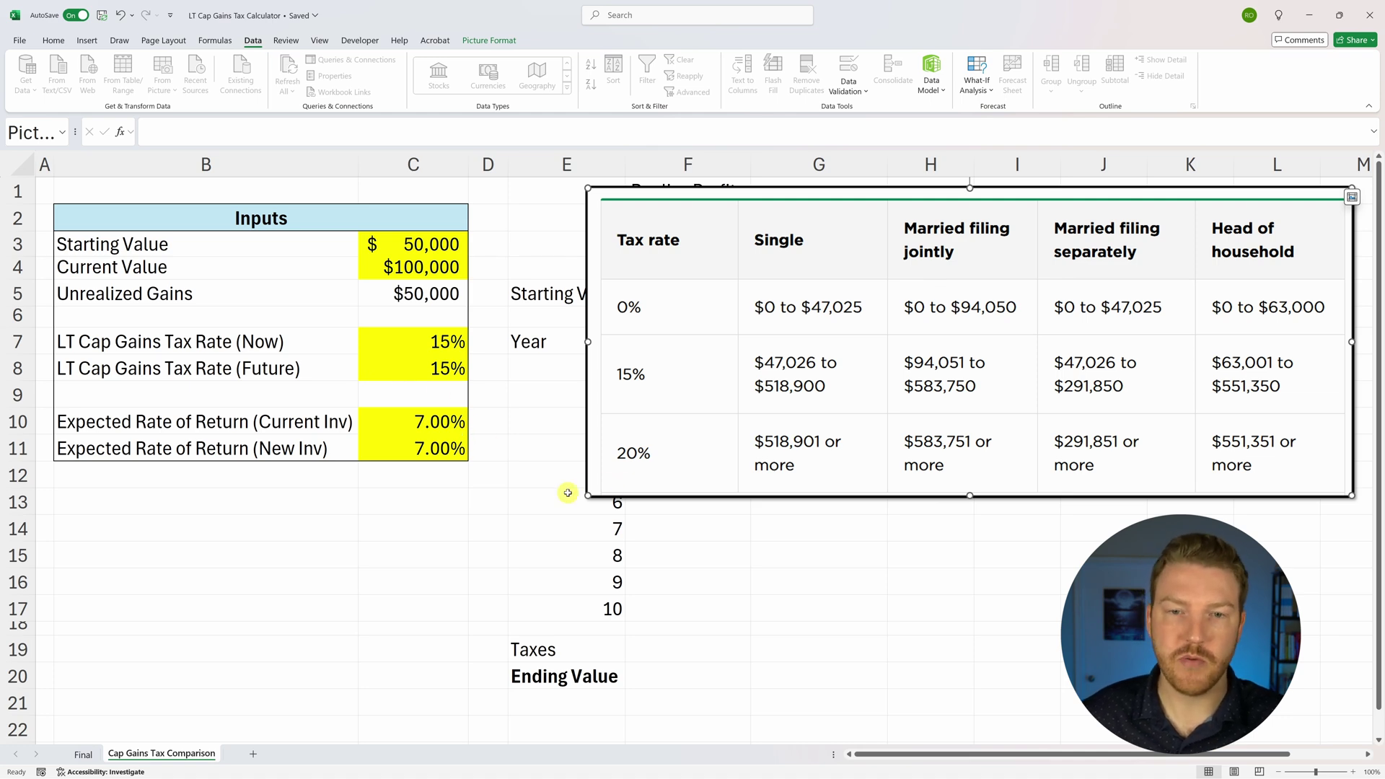
left_click_drag(588, 496, 834, 436)
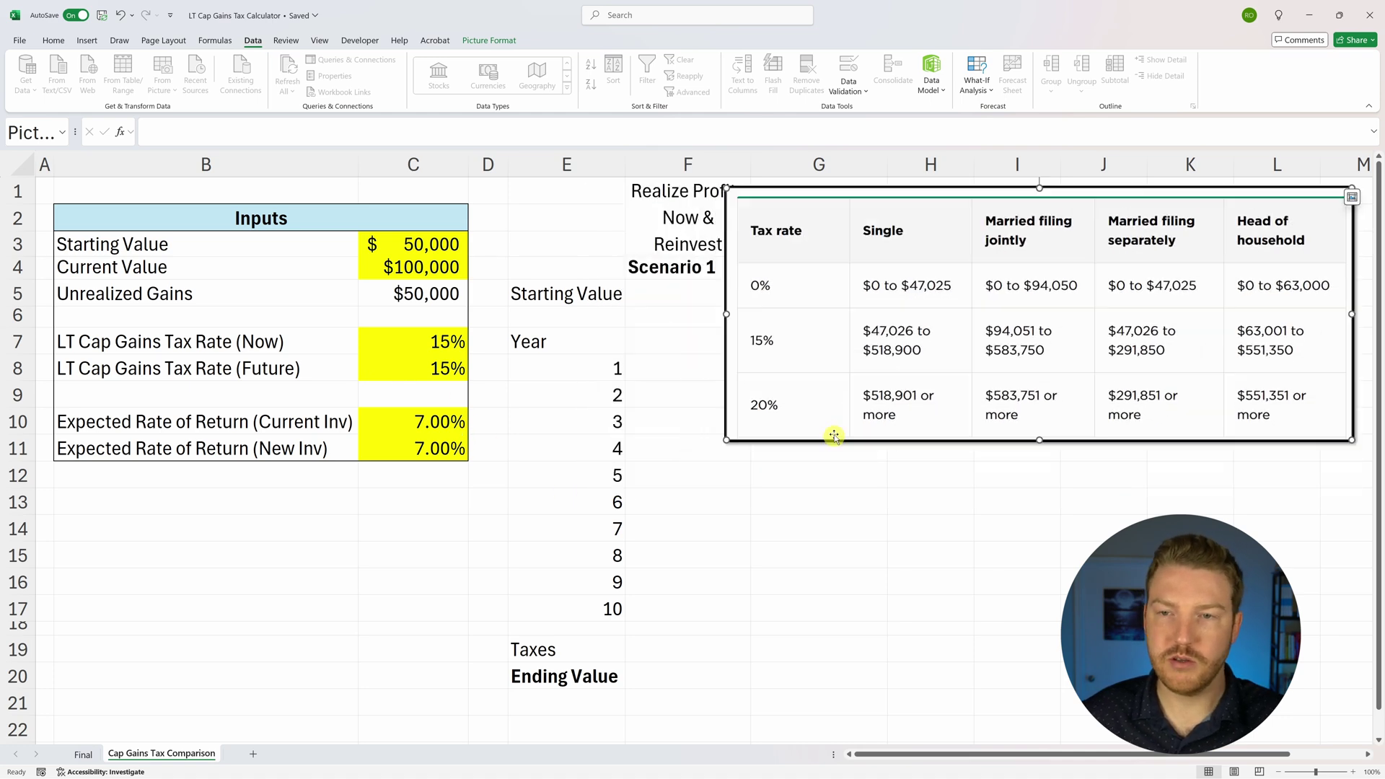
left_click_drag(724, 441, 916, 365)
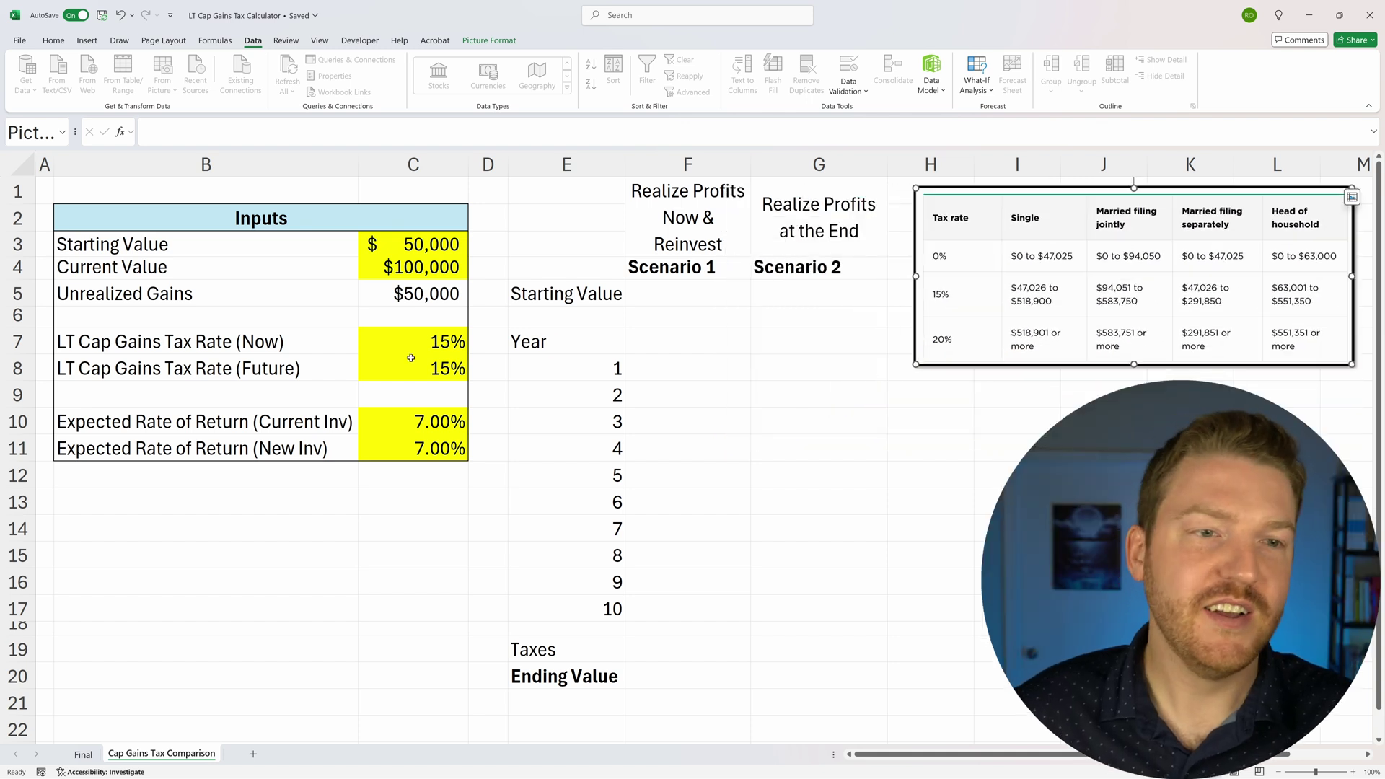
left_click(406, 349)
left_click(437, 371)
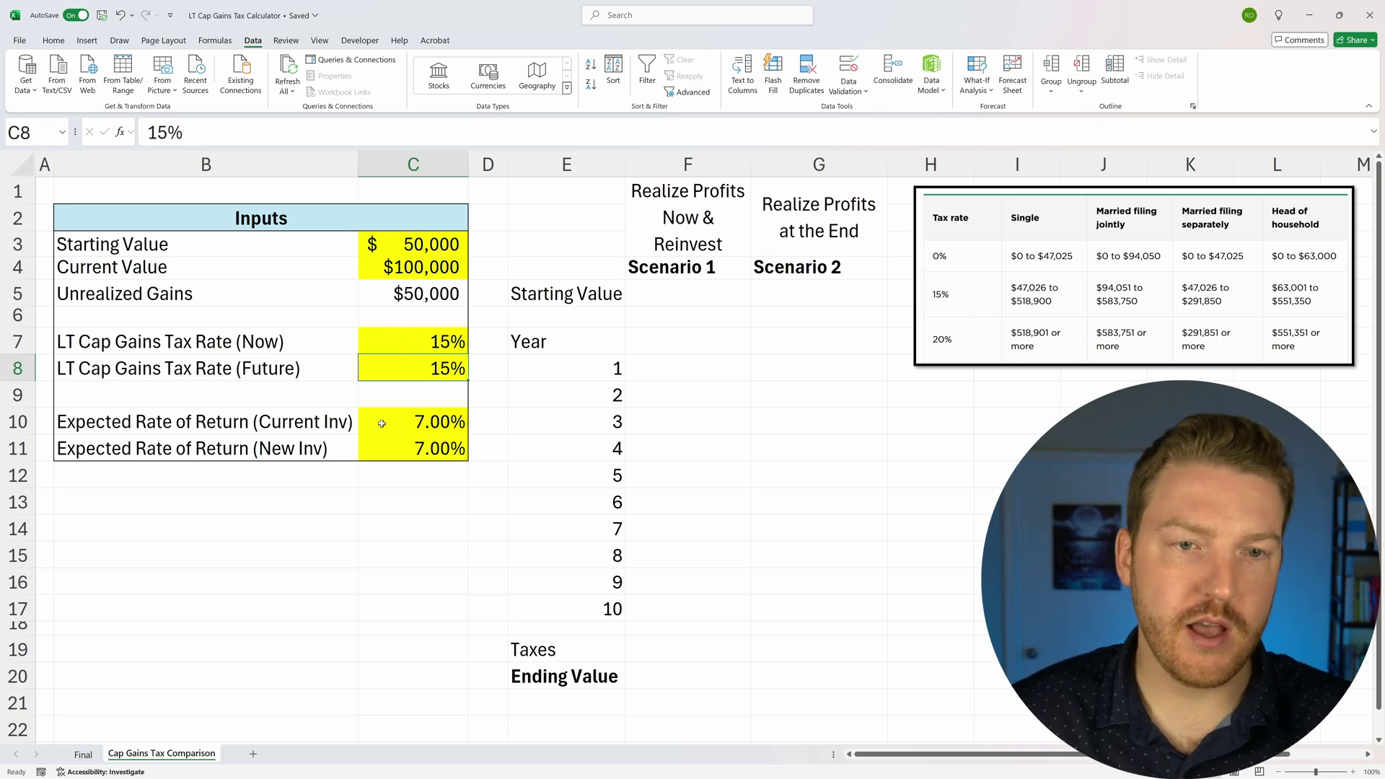
left_click(238, 429)
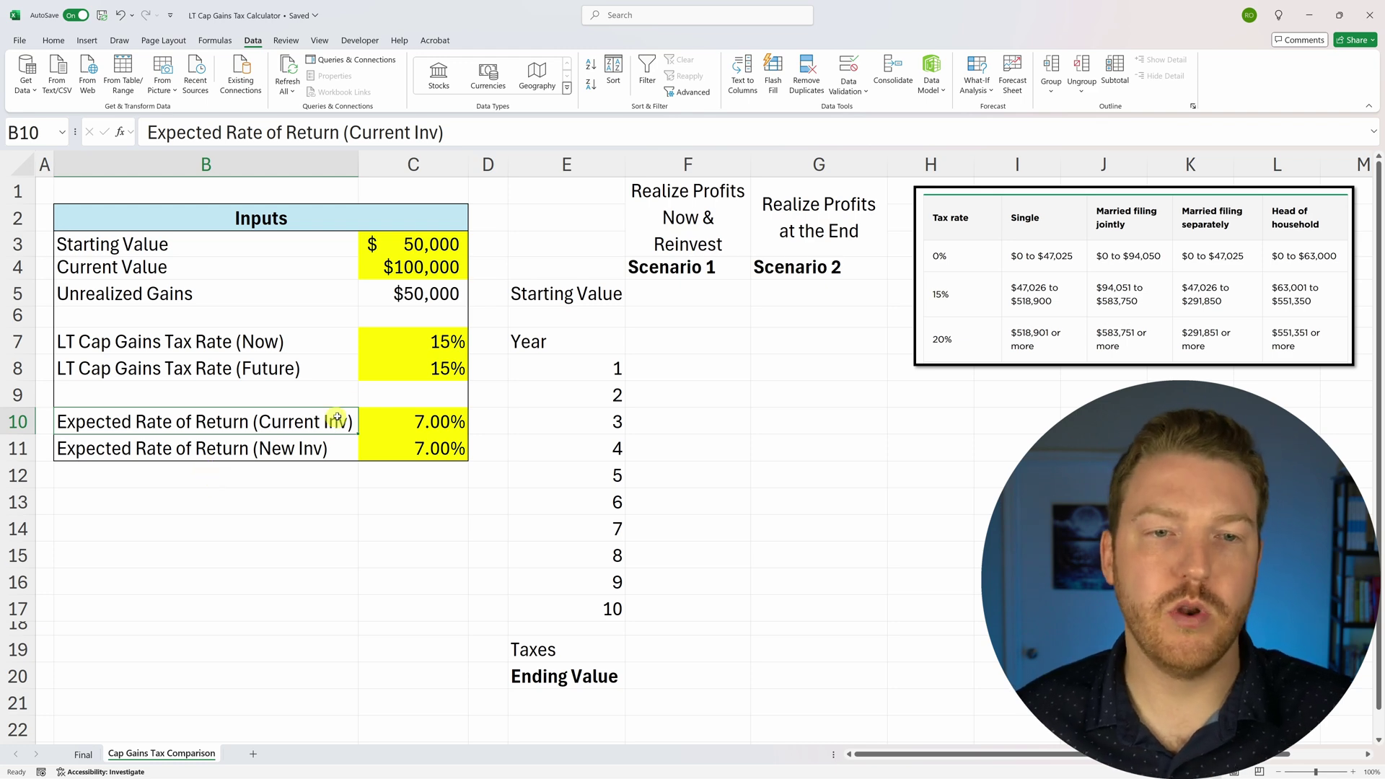
left_click(408, 427)
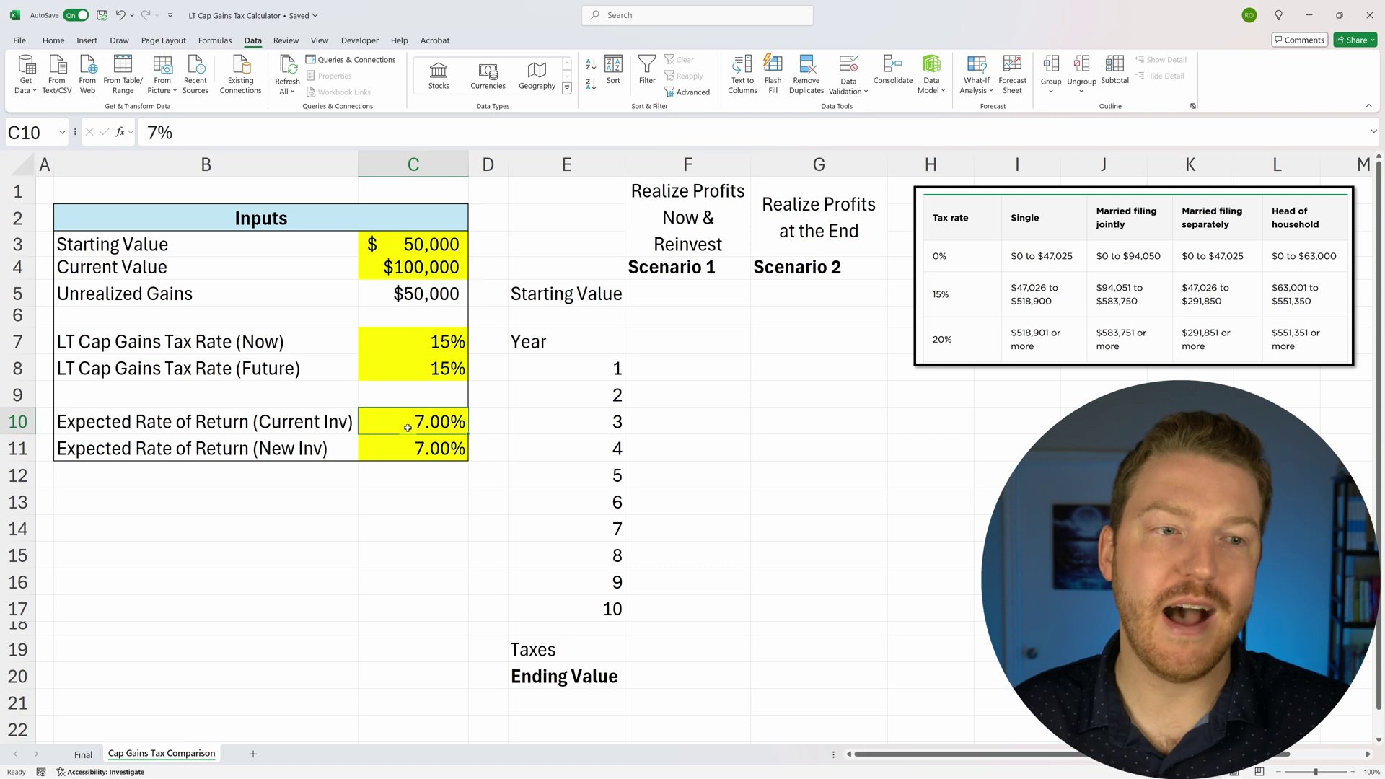
left_click(350, 442)
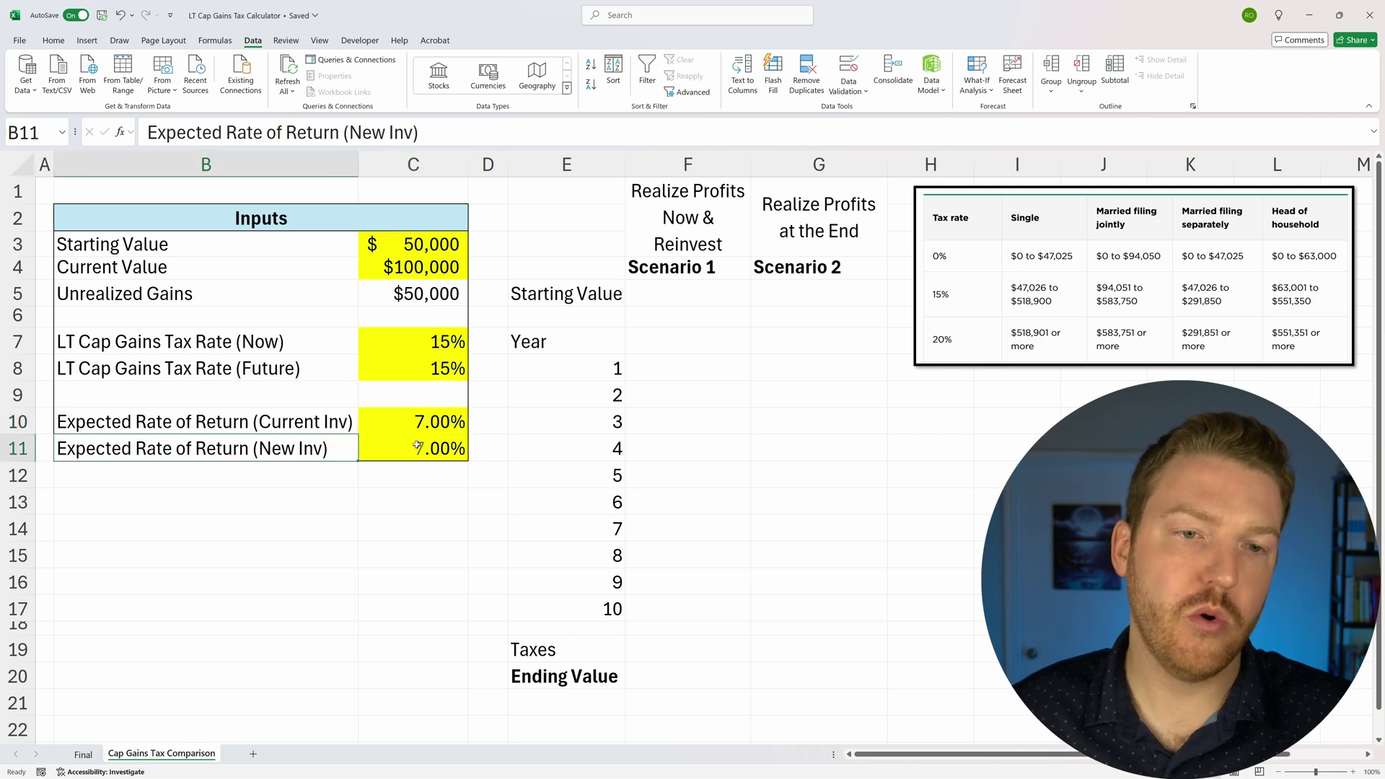
left_click(387, 442, "shift")
left_click(365, 429)
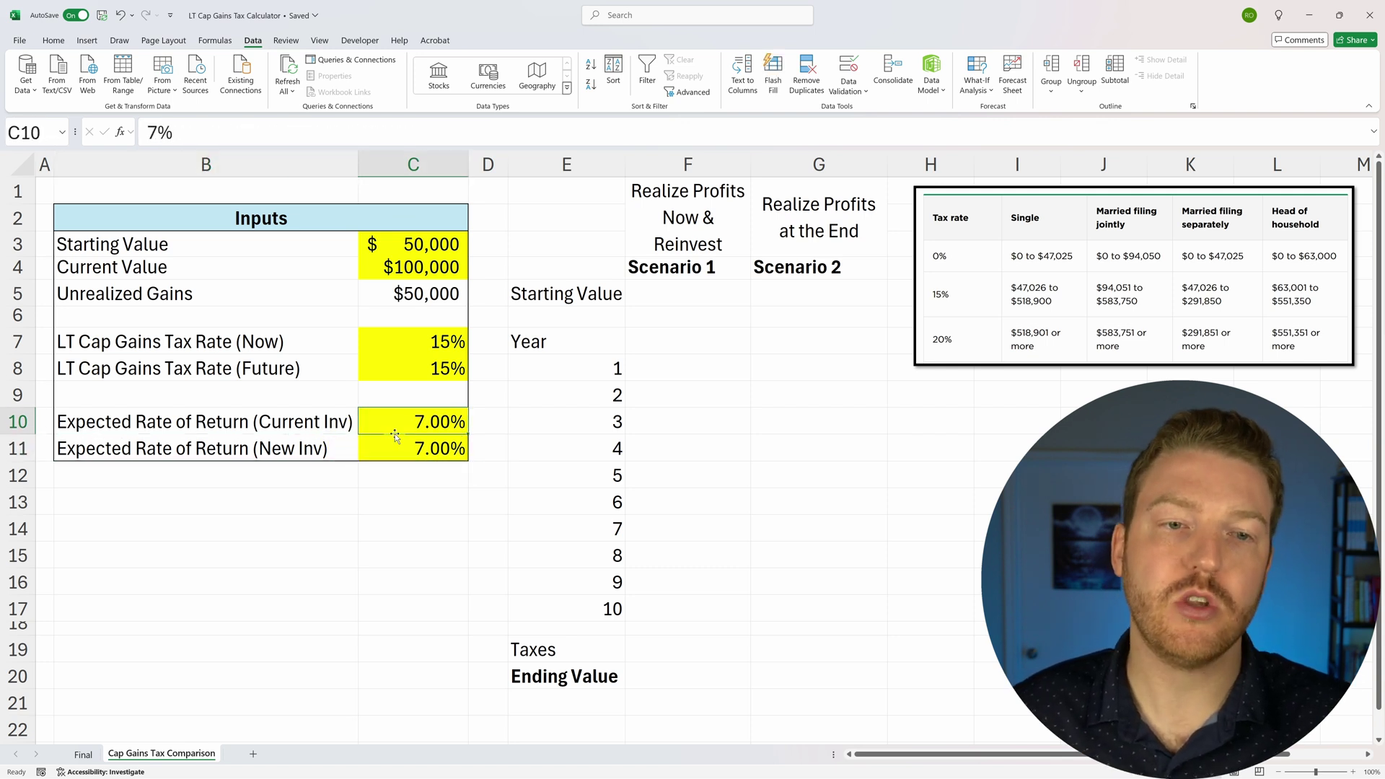
left_click(396, 441)
left_click_drag(263, 423, 433, 444)
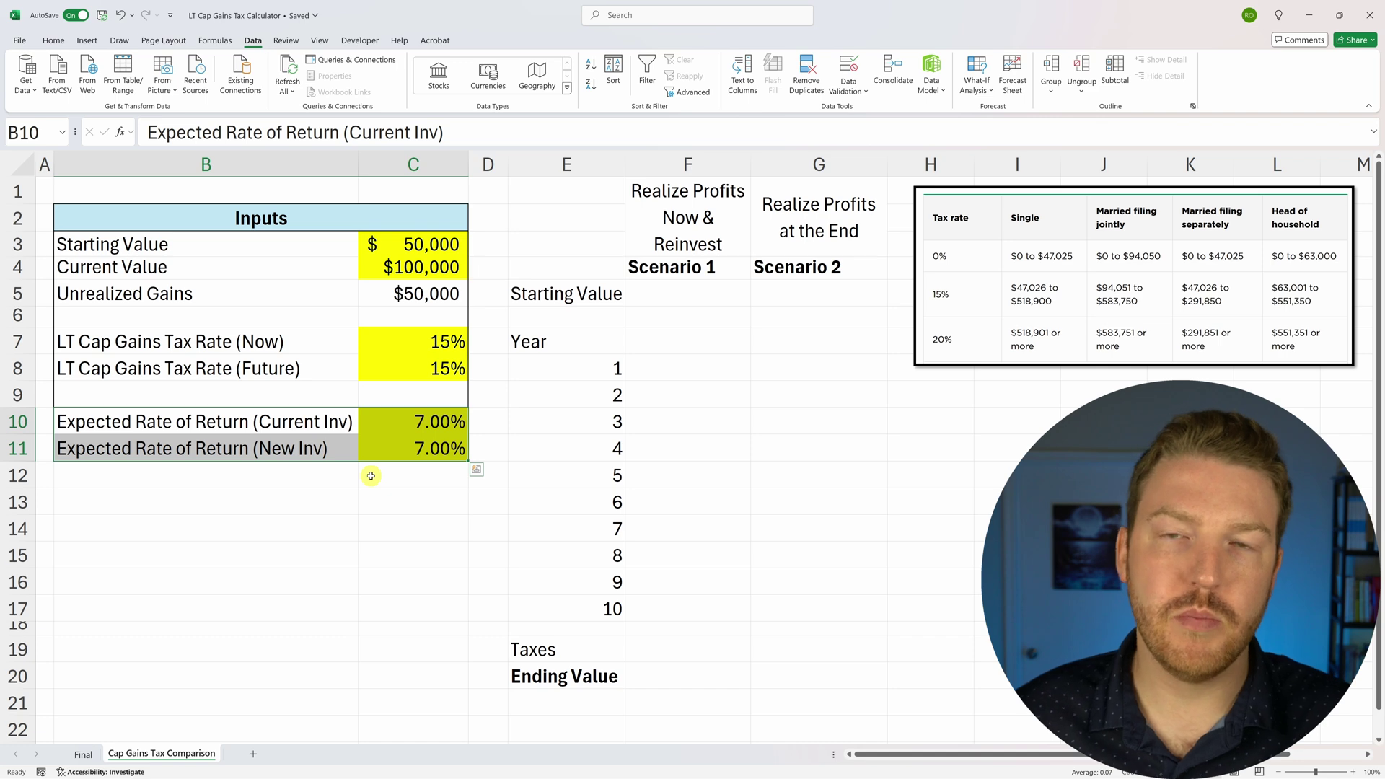
Highlight the Scenario 1 column and its Starting Value row
left_click_drag(713, 242, 715, 678)
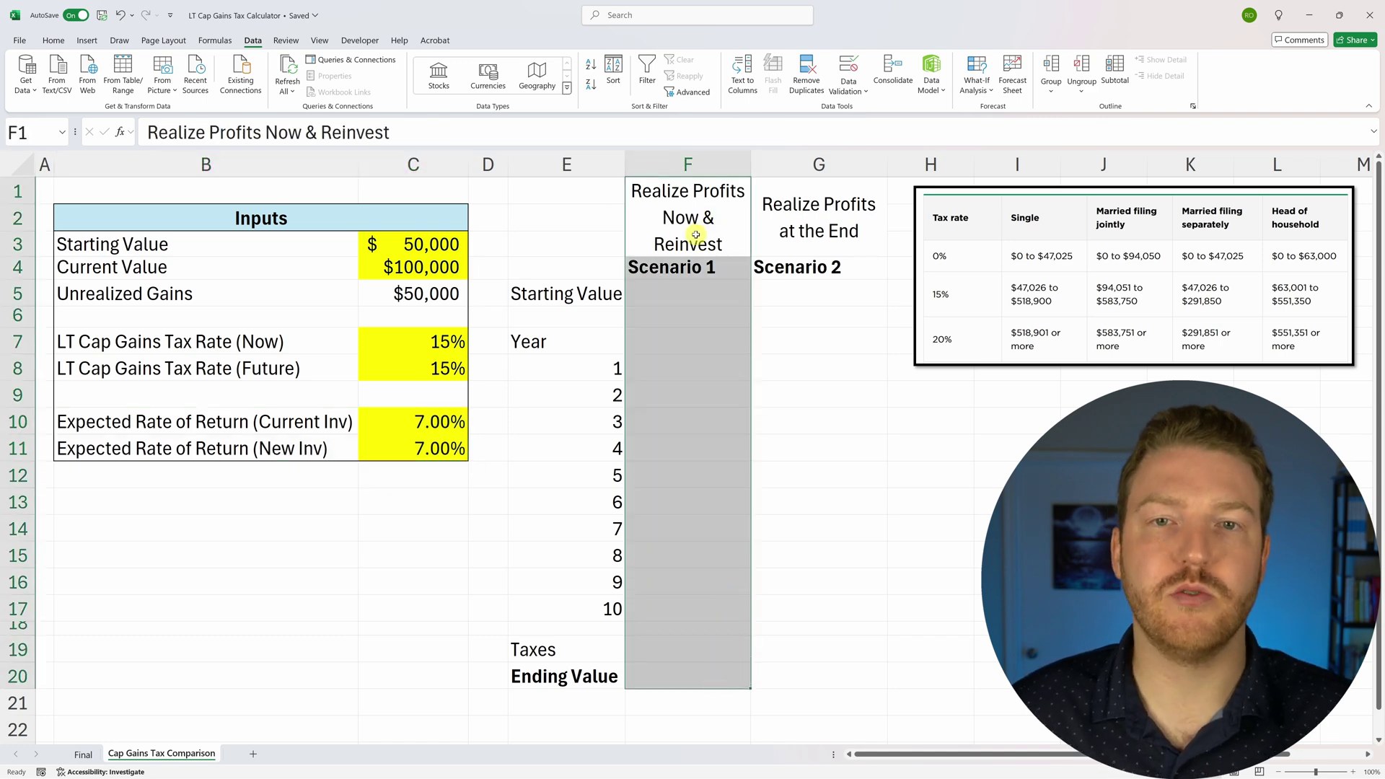
left_click(690, 275)
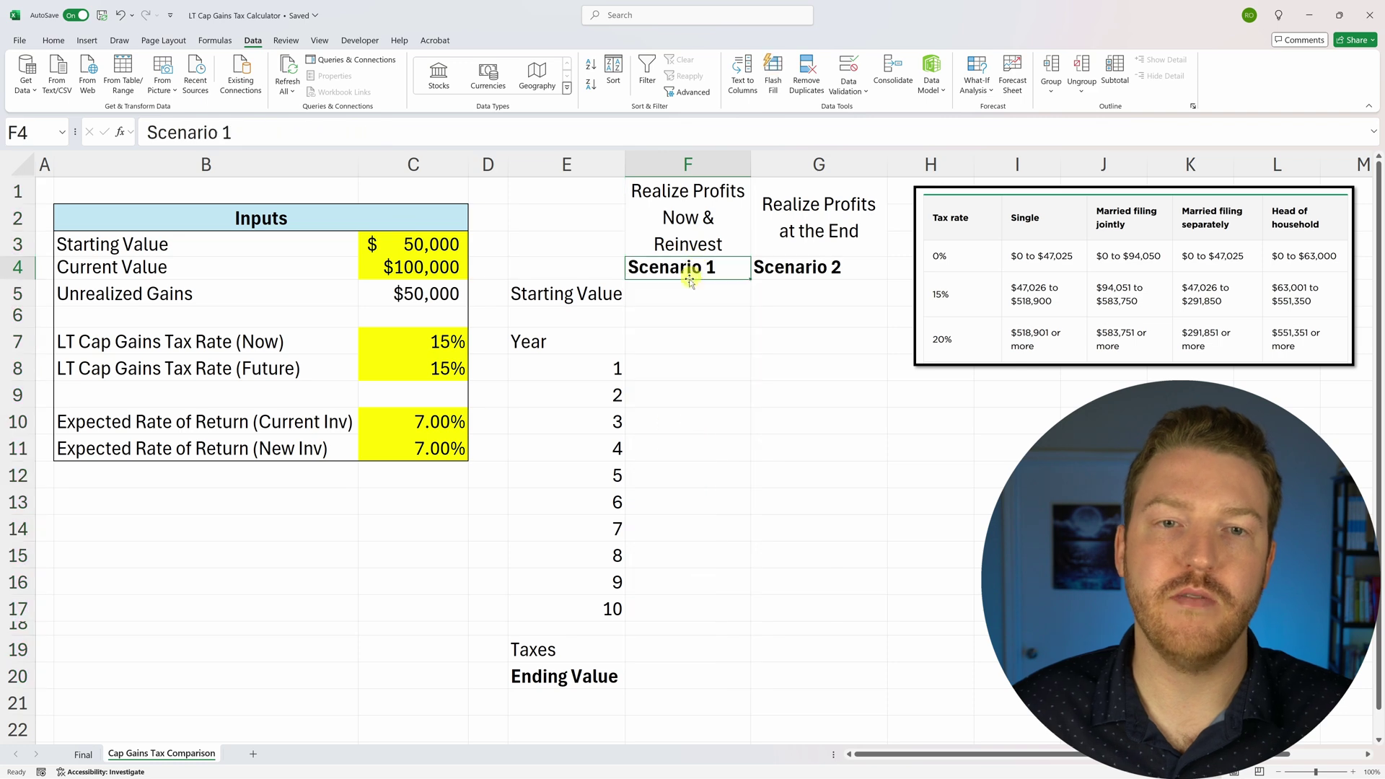
left_click(567, 297)
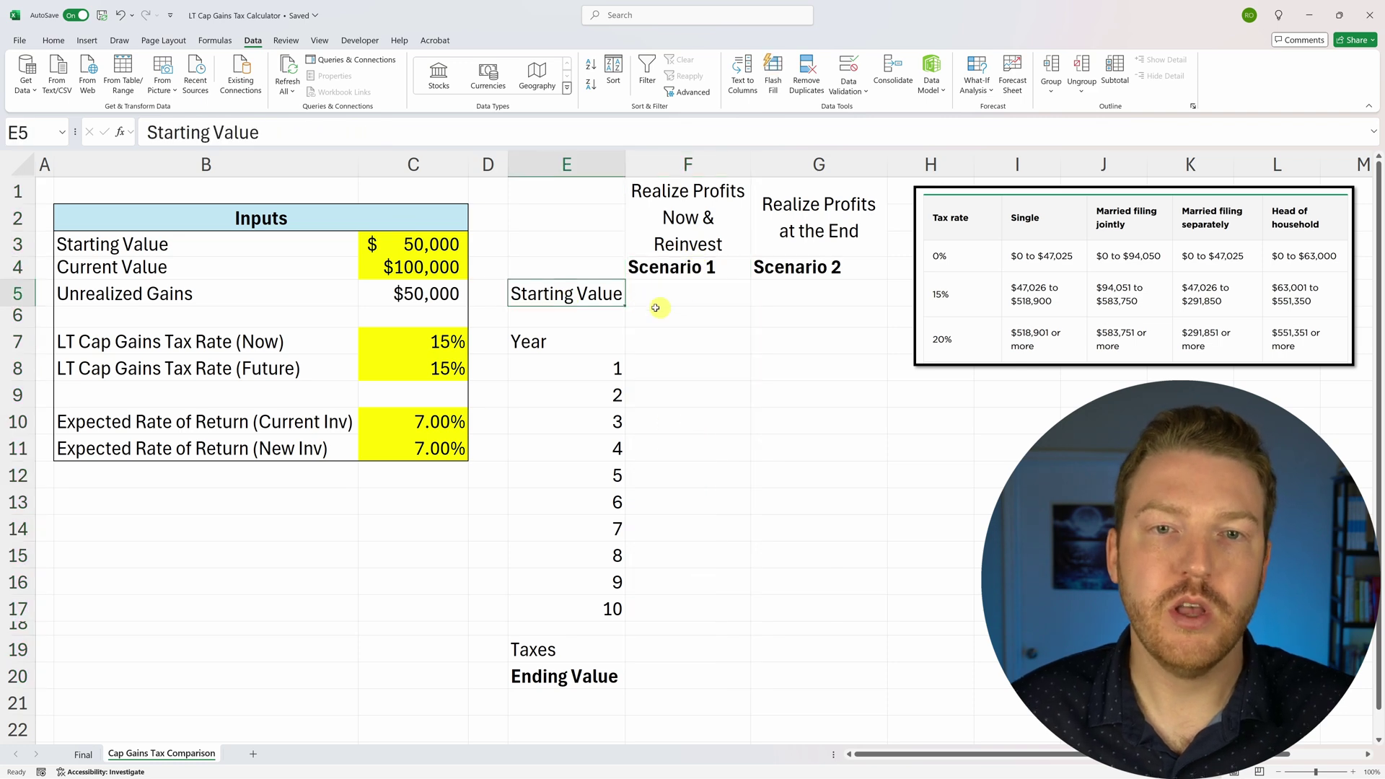
Enter =C4-(C5*C7) in F5, giving Scenario 1 an after-tax start of $92,500
left_click(728, 296)
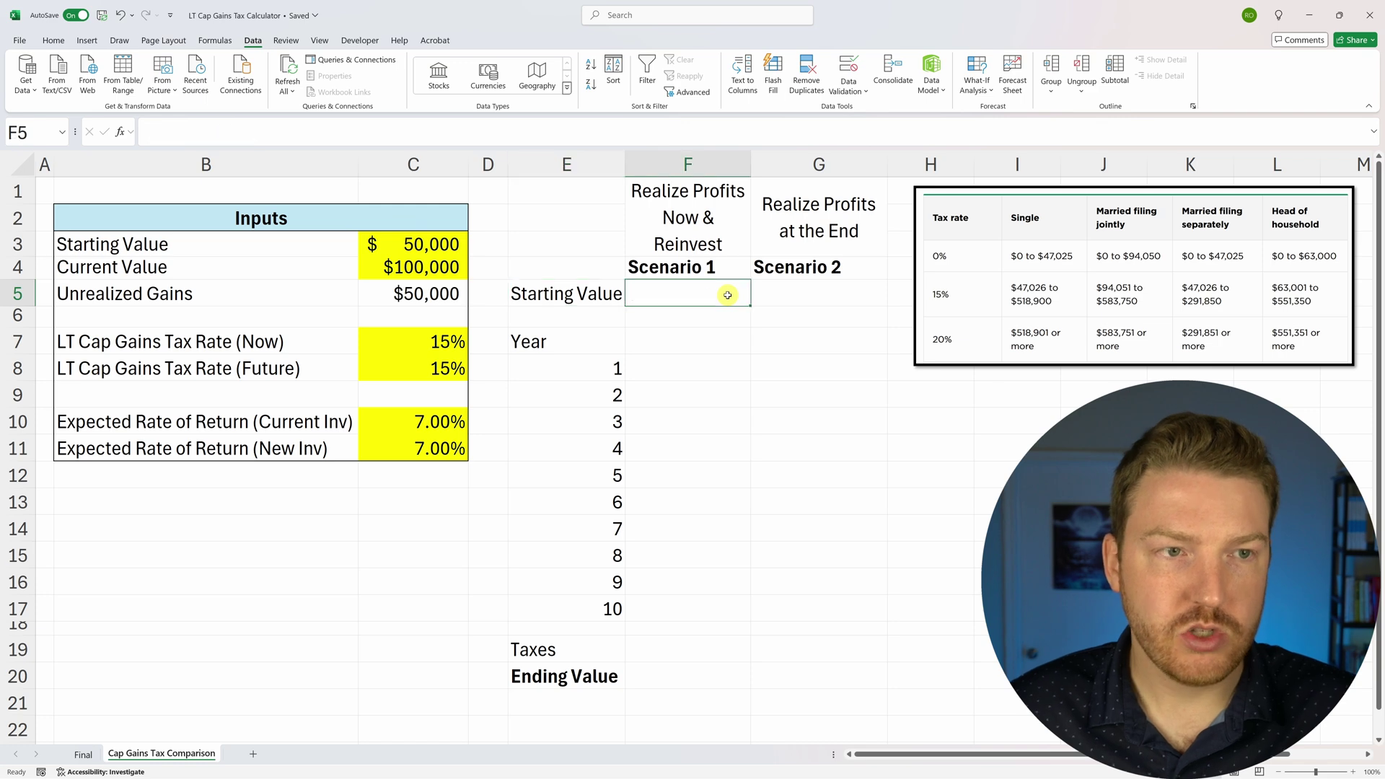
type("=")
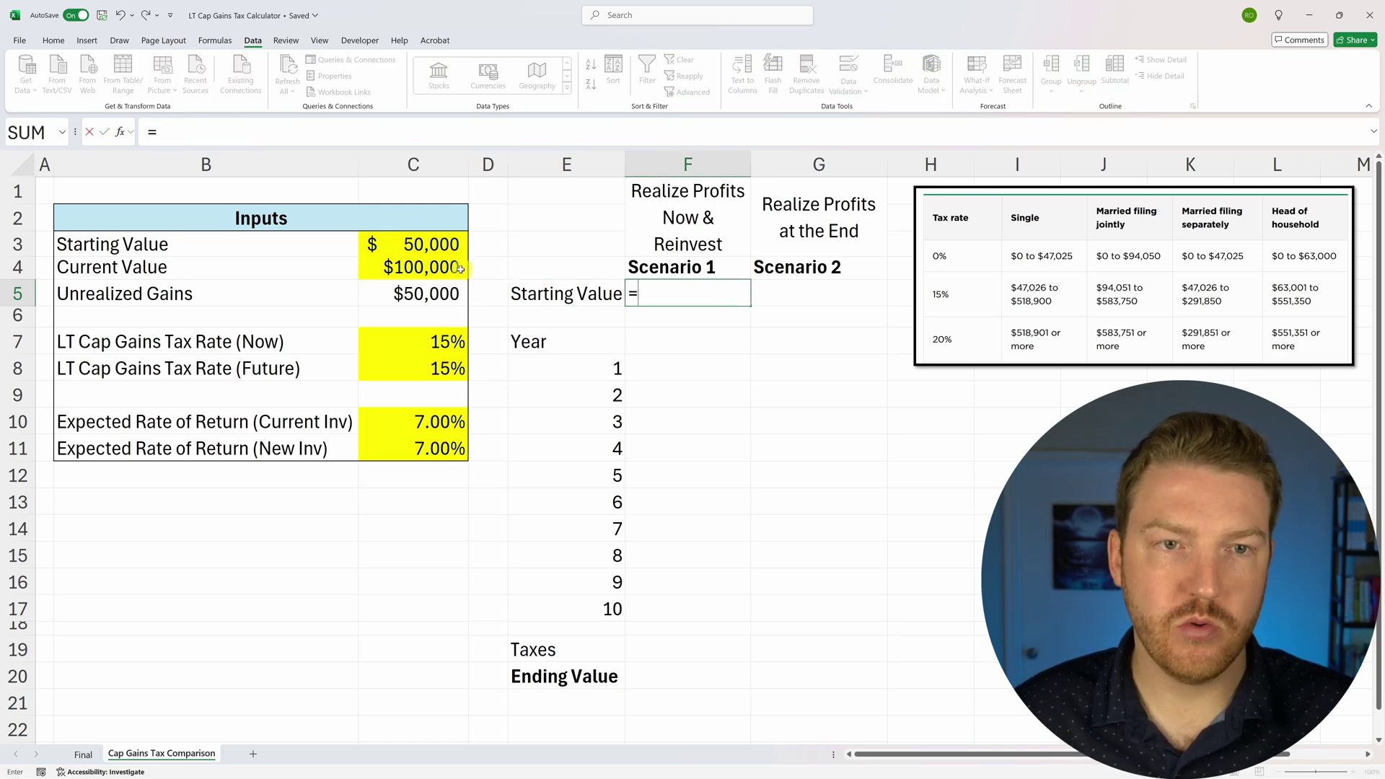
left_click(436, 266)
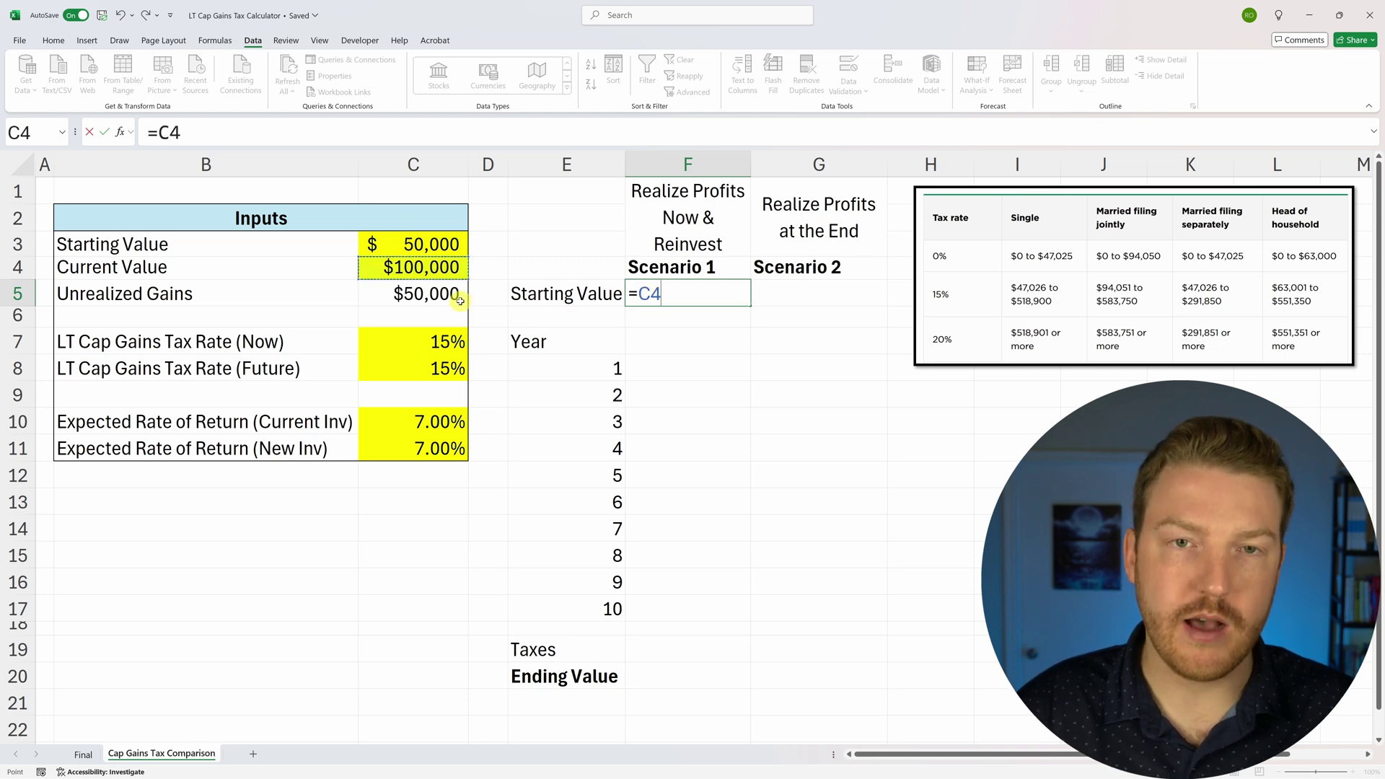
type("-")
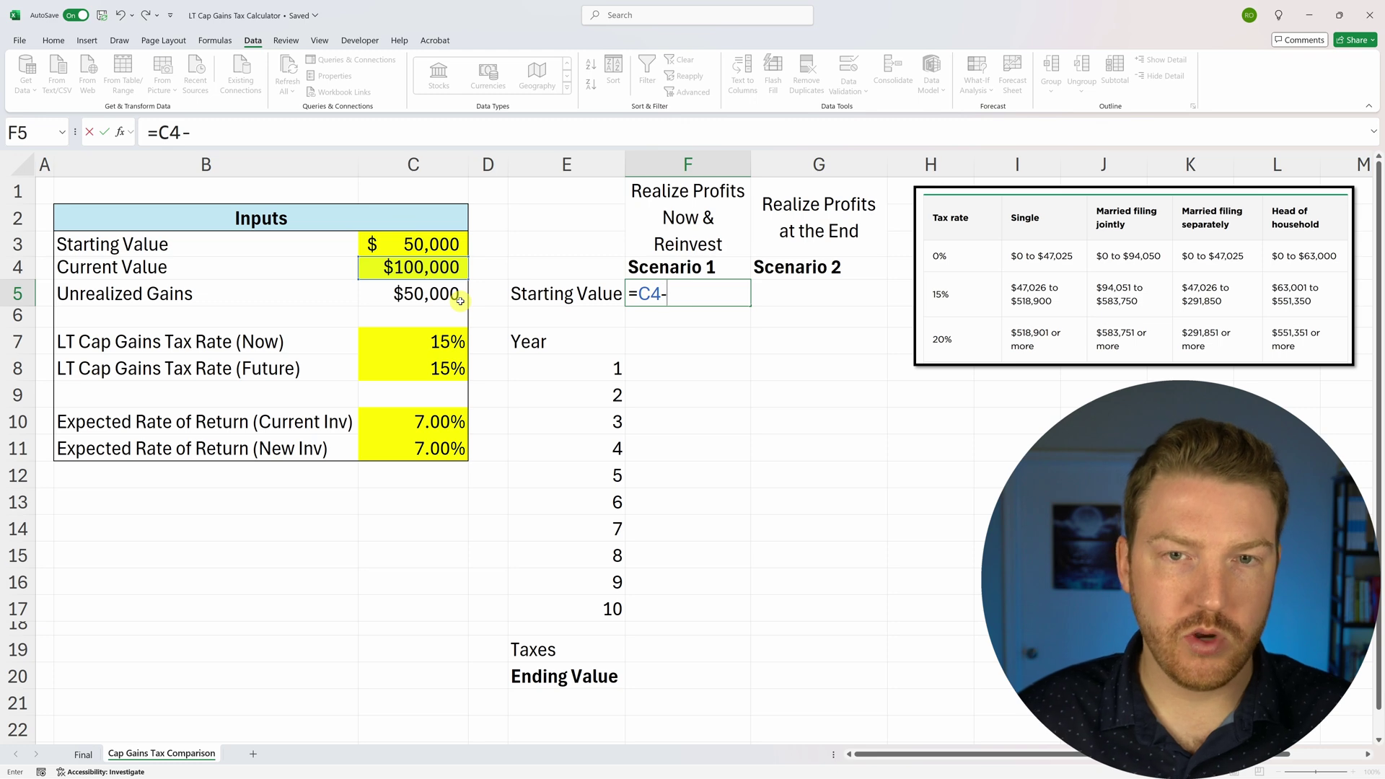
type("(")
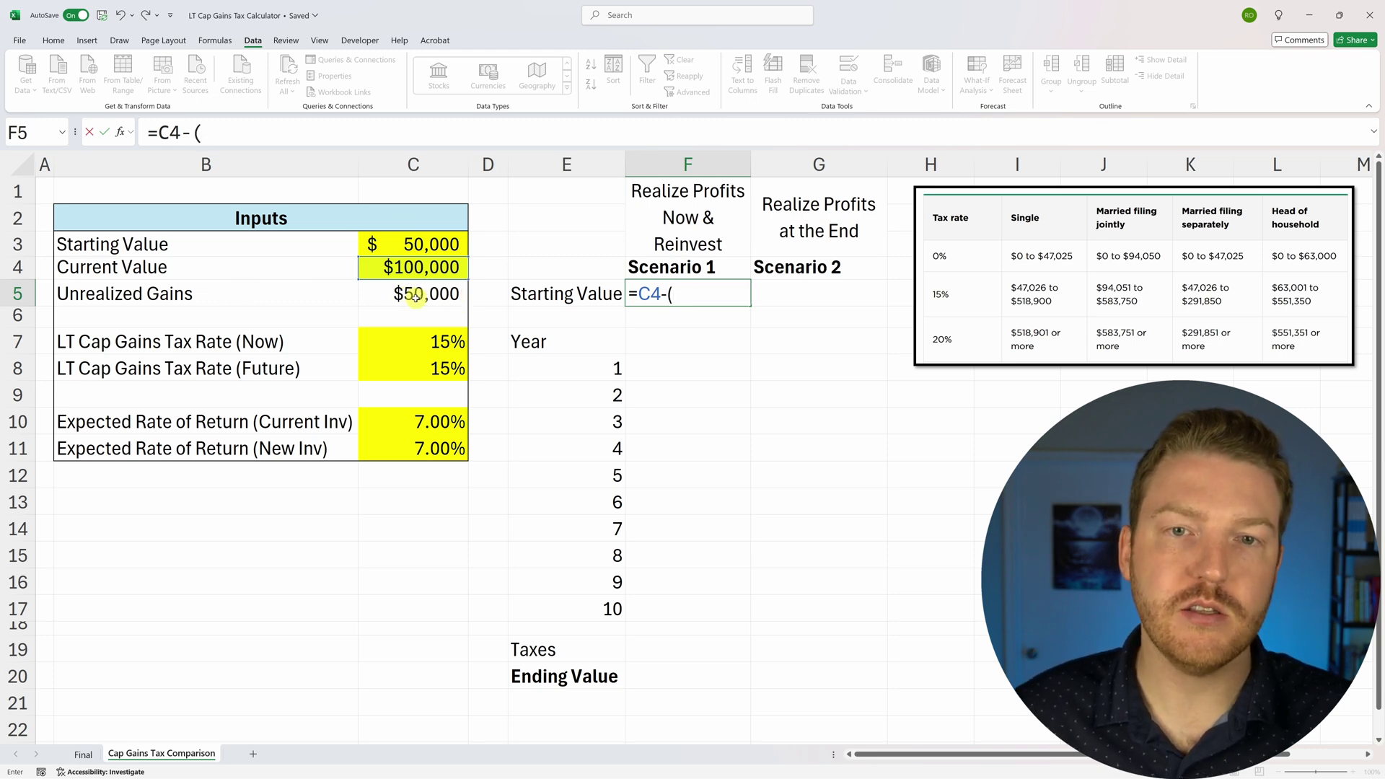
left_click(421, 299)
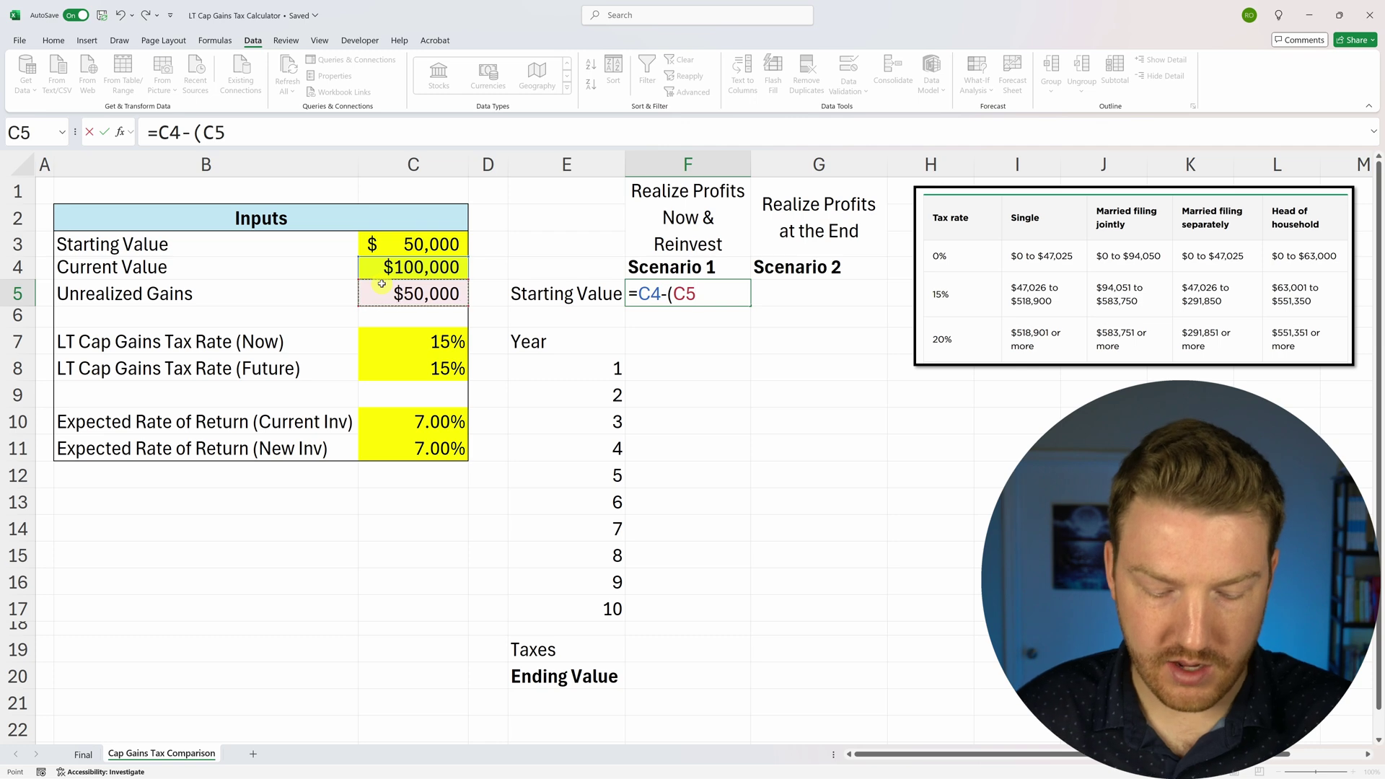
type("*")
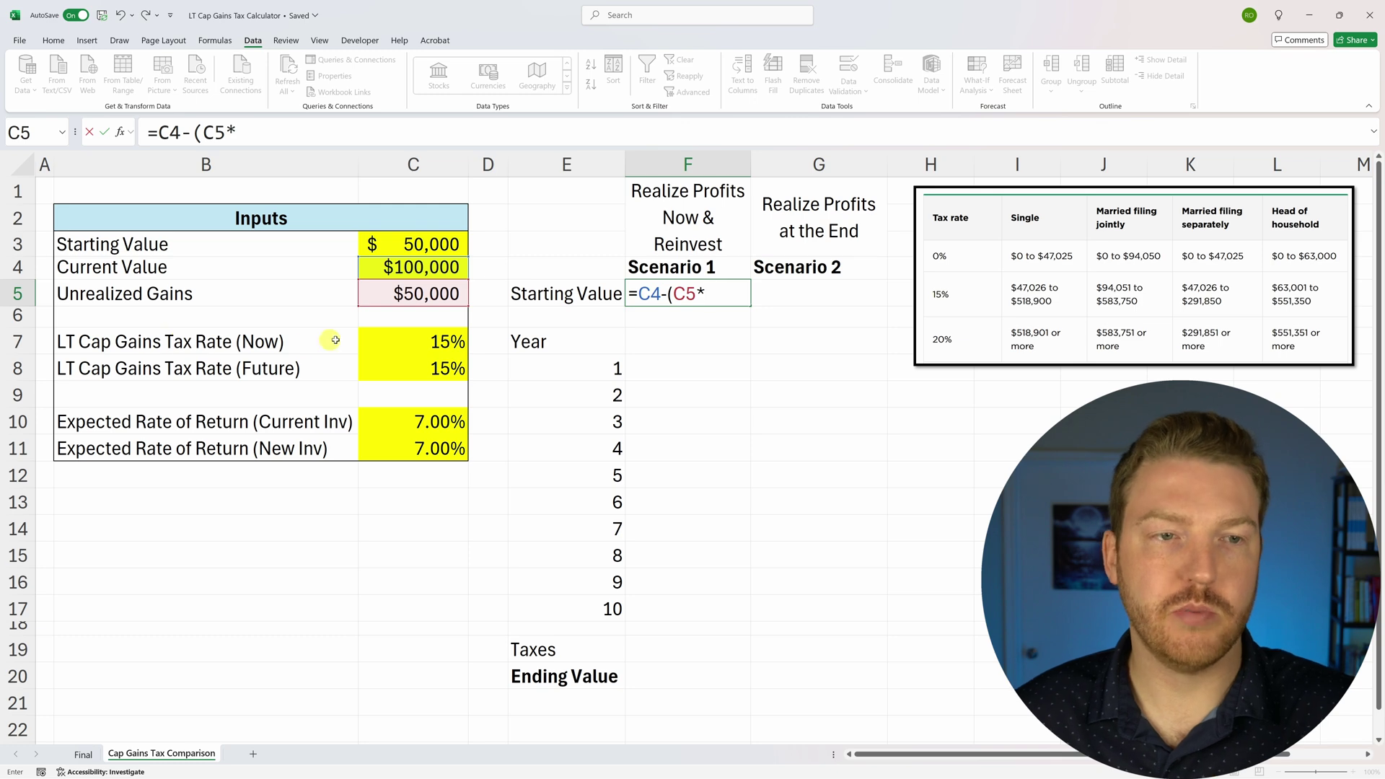
left_click(410, 339)
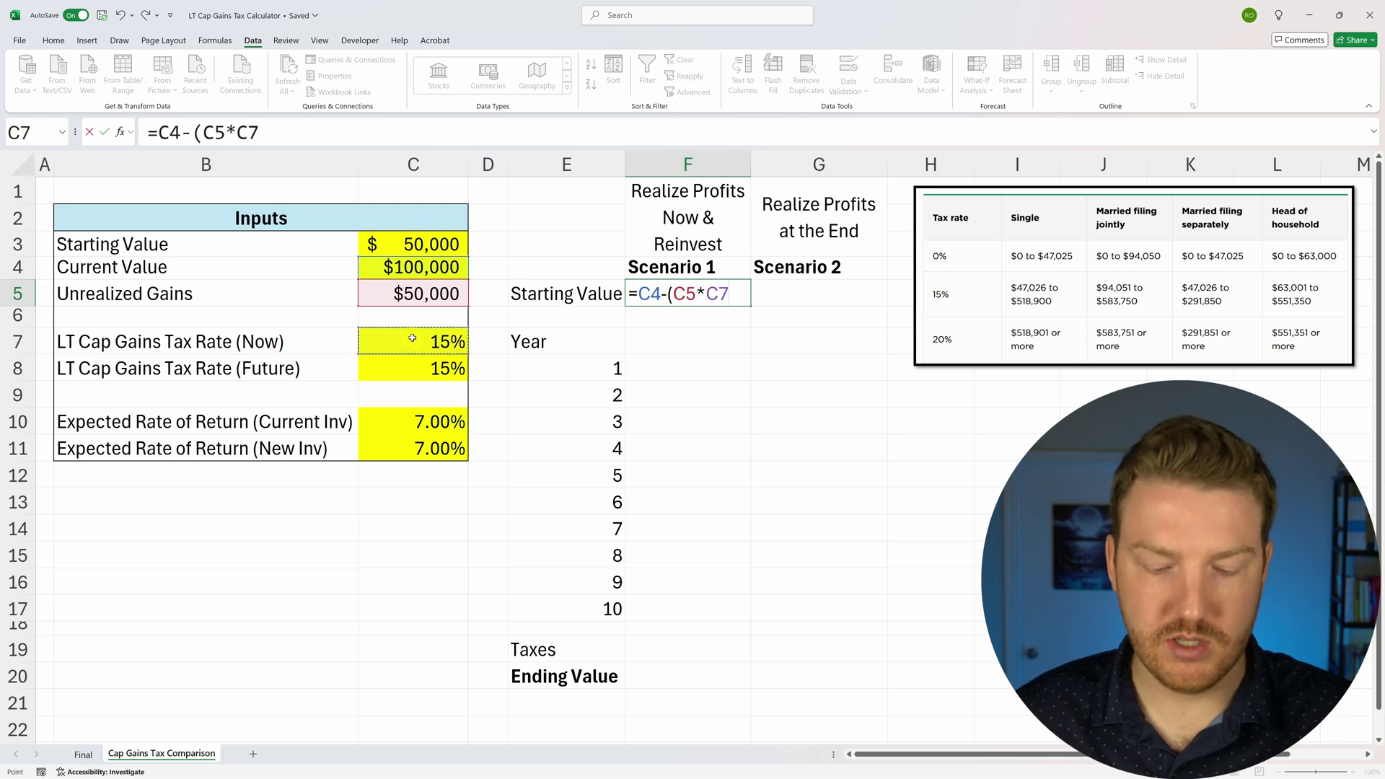
type(")")
key("Return")
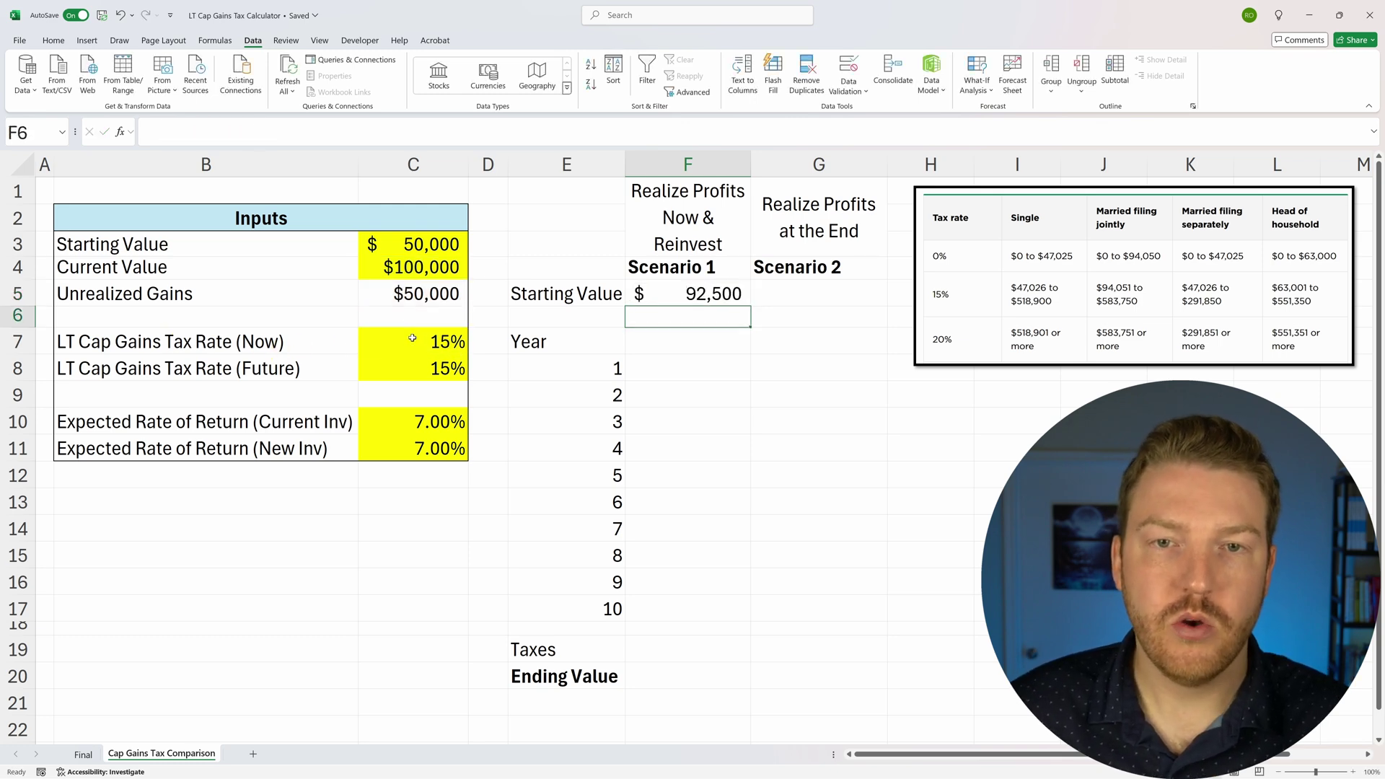
left_click(410, 271)
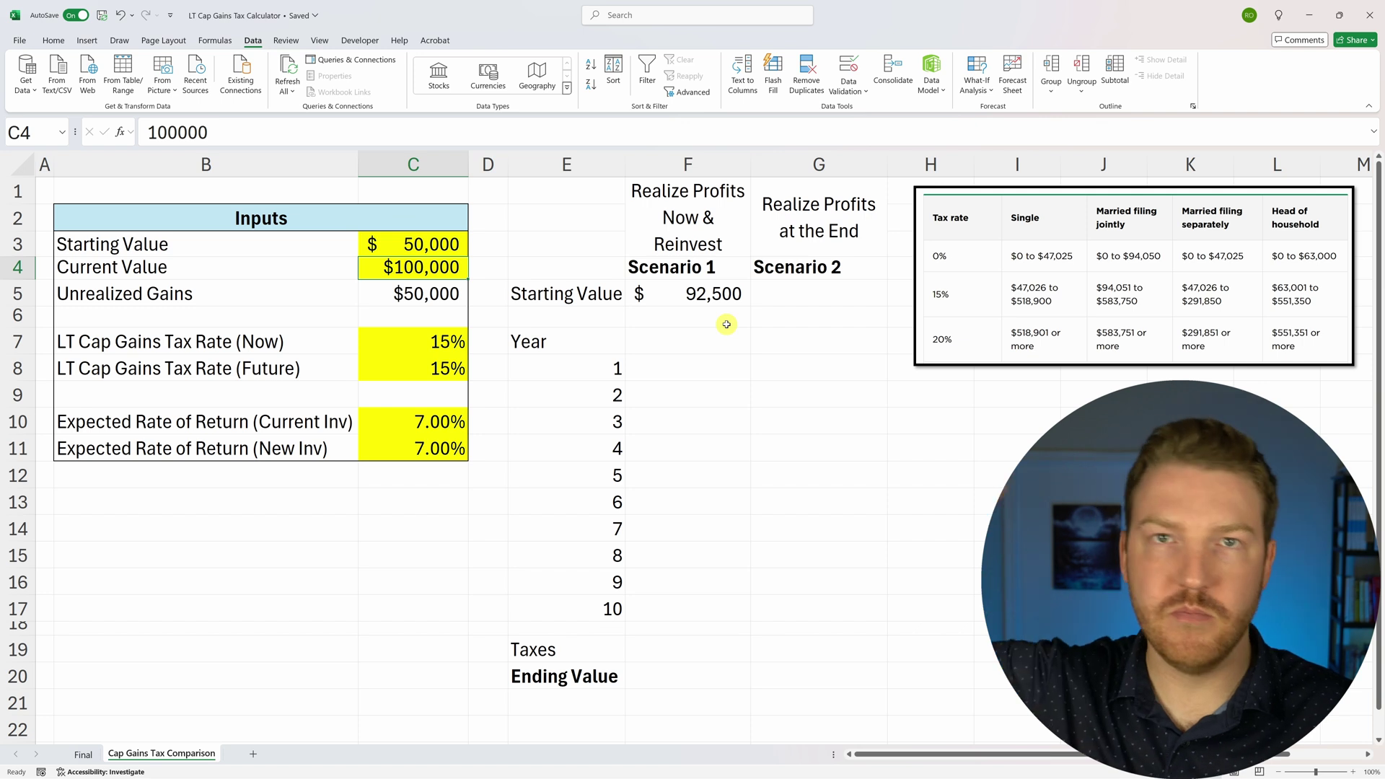
left_click(702, 296)
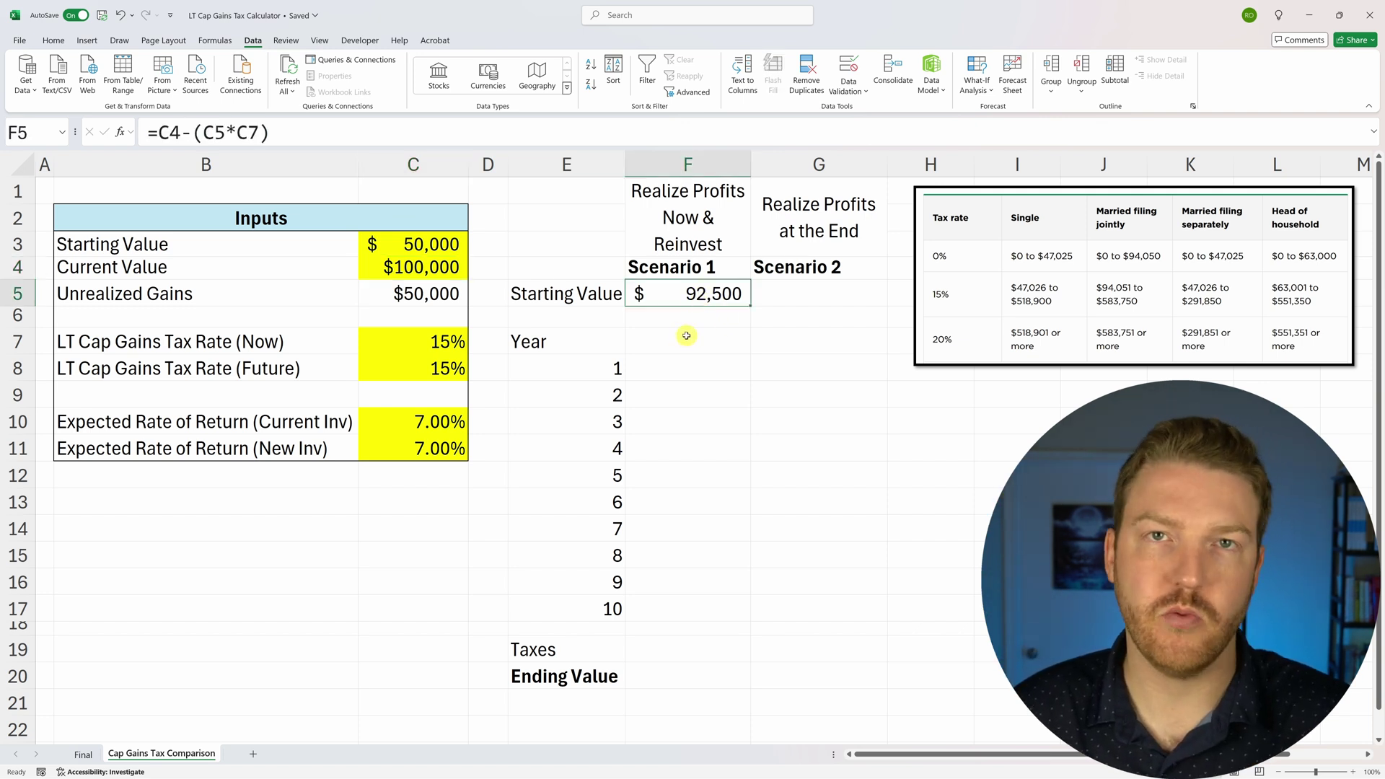
Set Scenario 2's starting value in G5 to =C4, showing $100,000
left_click(821, 220)
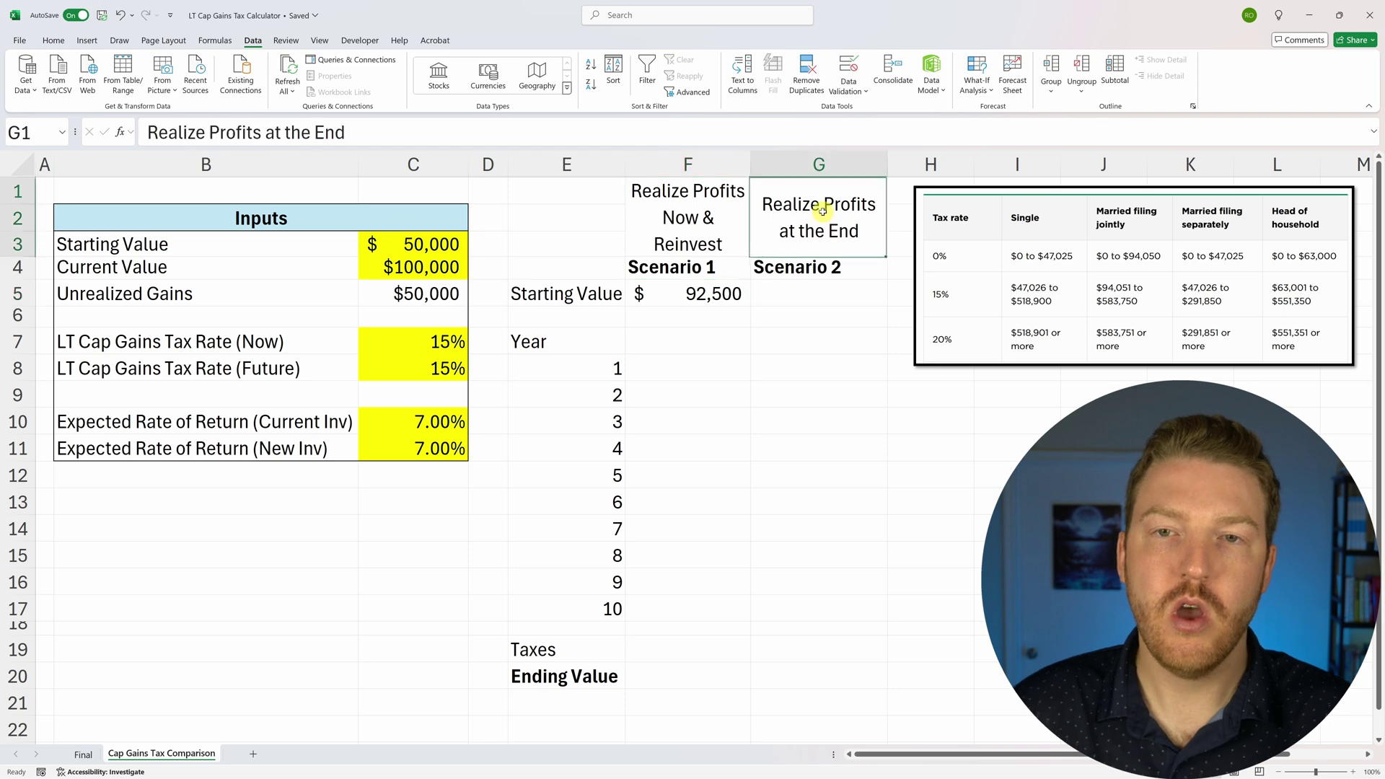
left_click_drag(814, 239, 813, 294)
left_click(818, 291)
type("=")
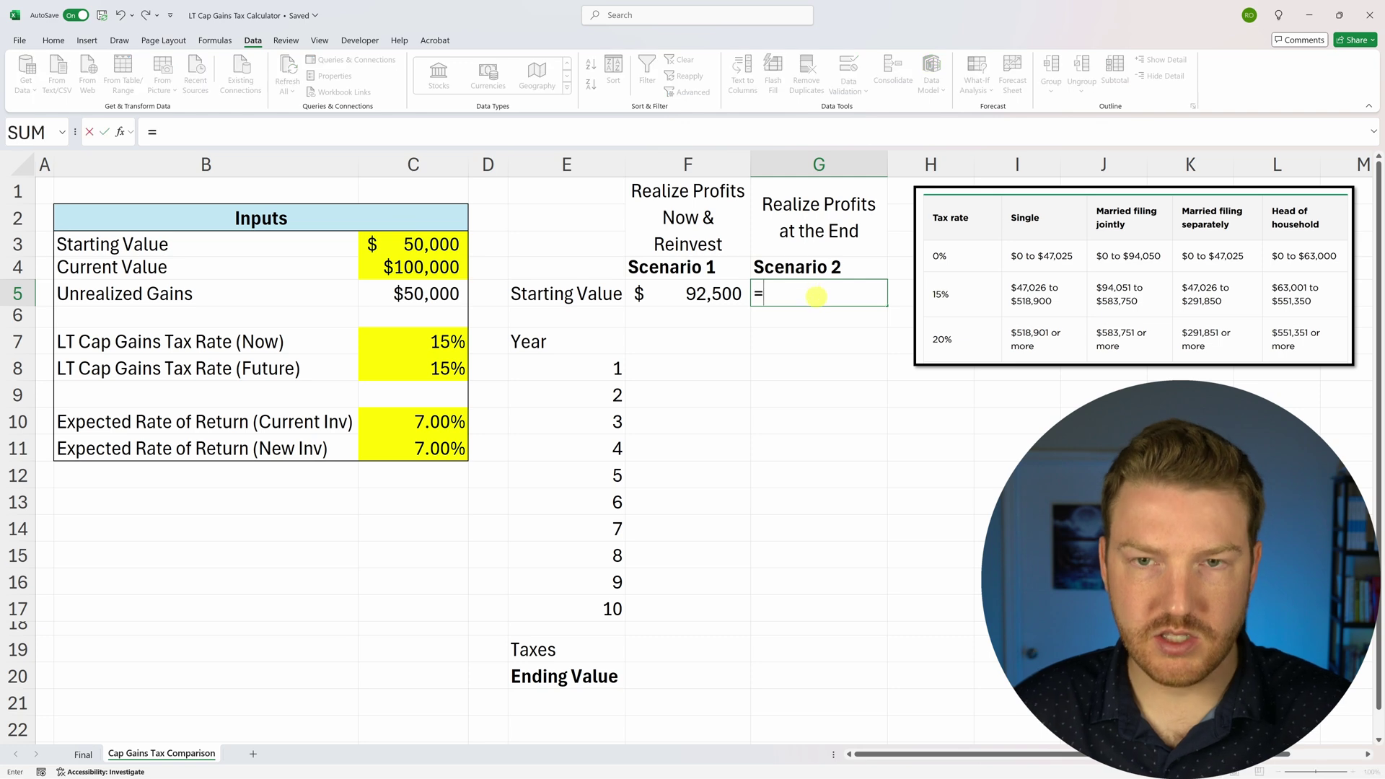
left_click(418, 267)
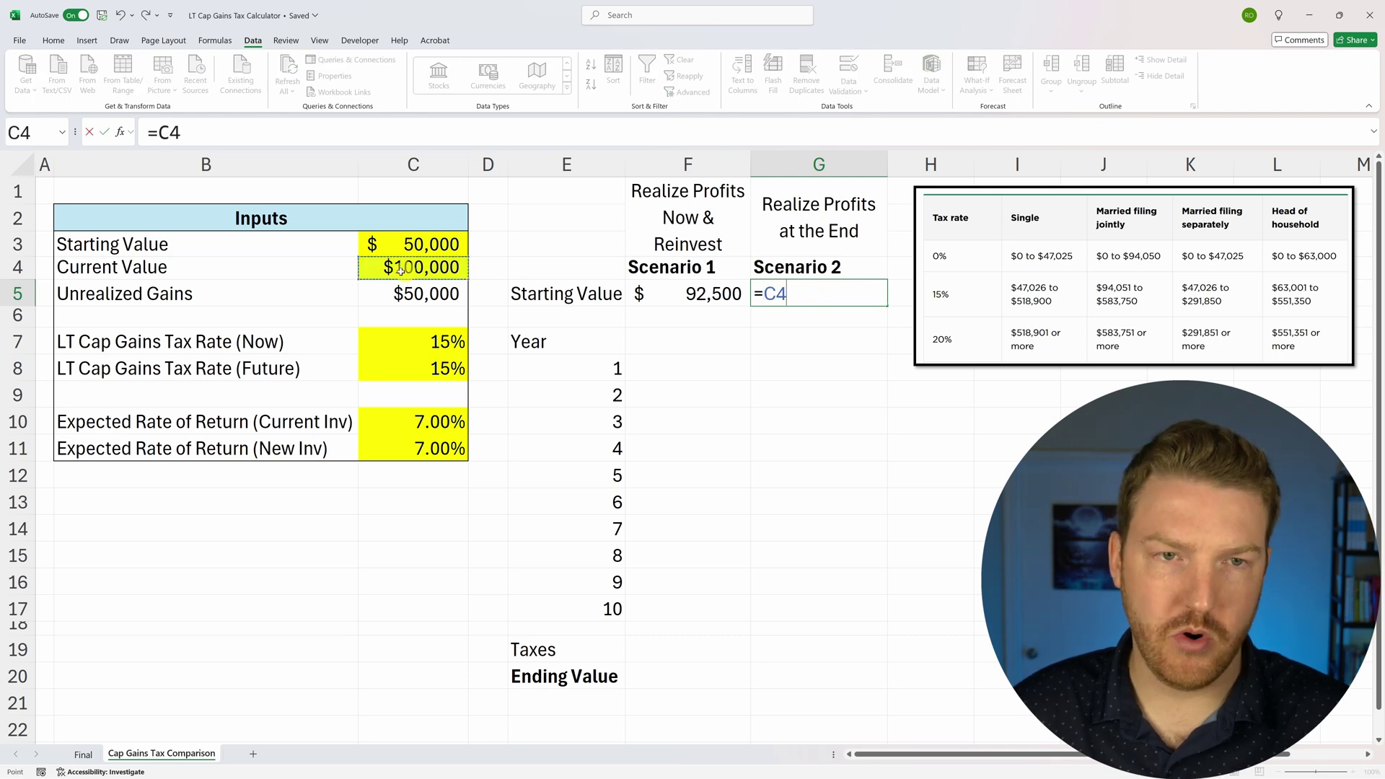
key("Return")
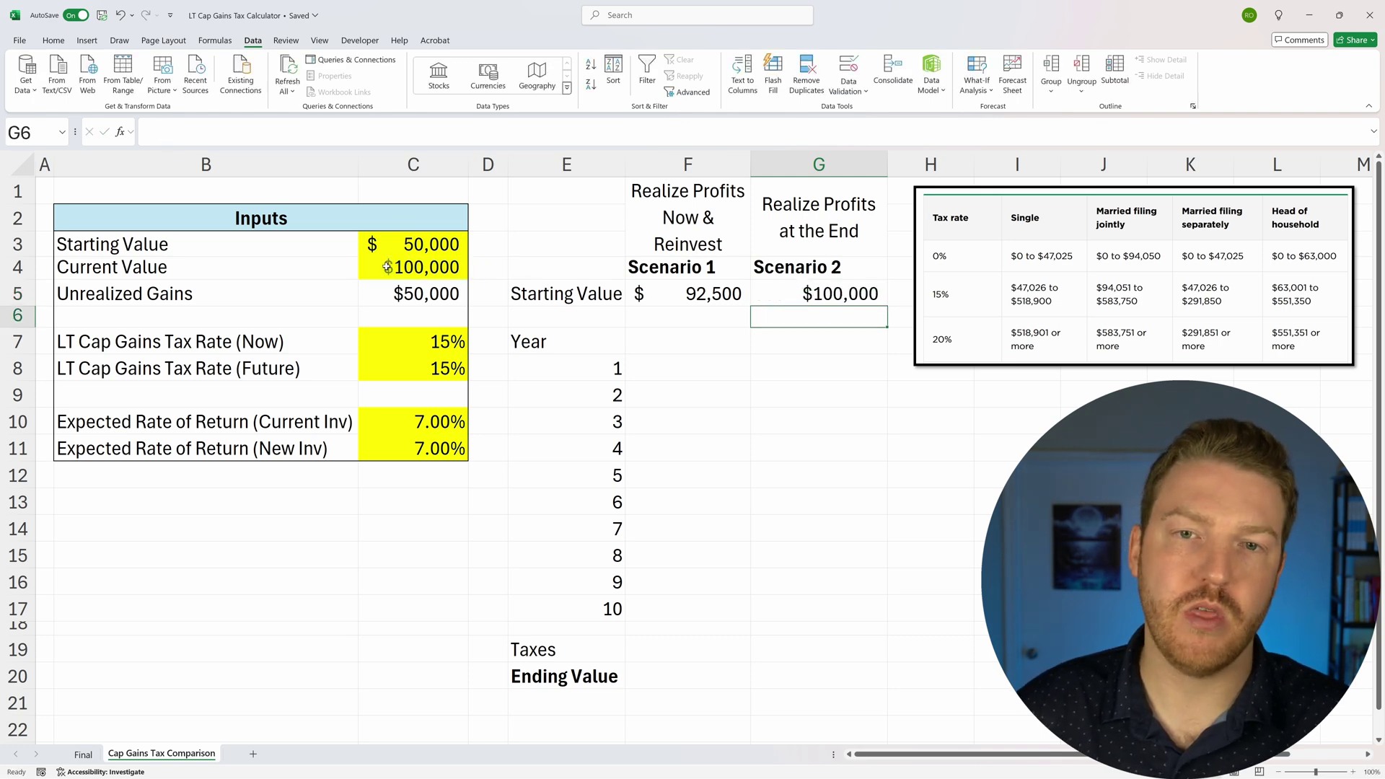
Compare both scenarios' starting values, $92,500 versus $100,000
left_click_drag(566, 293, 862, 292)
left_click(665, 373)
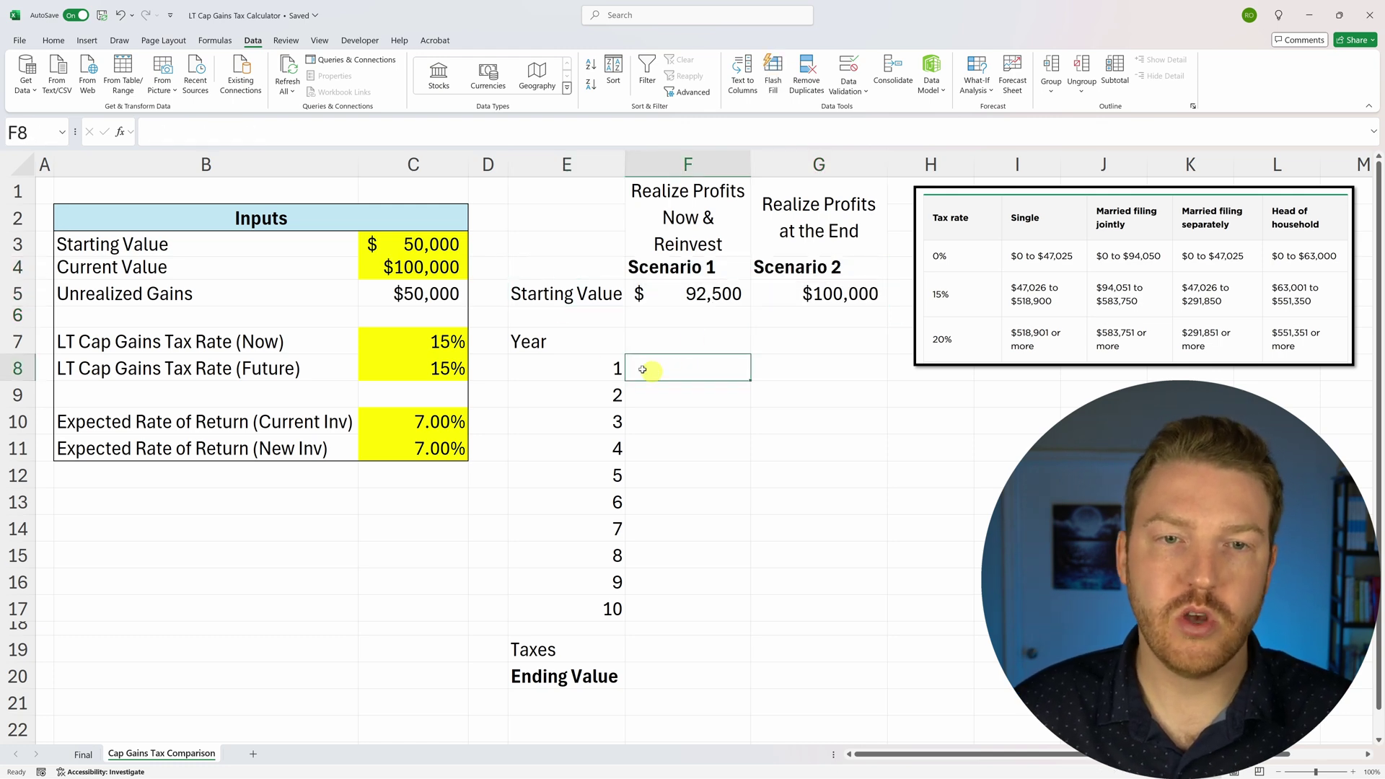
left_click(602, 369)
left_click(684, 288)
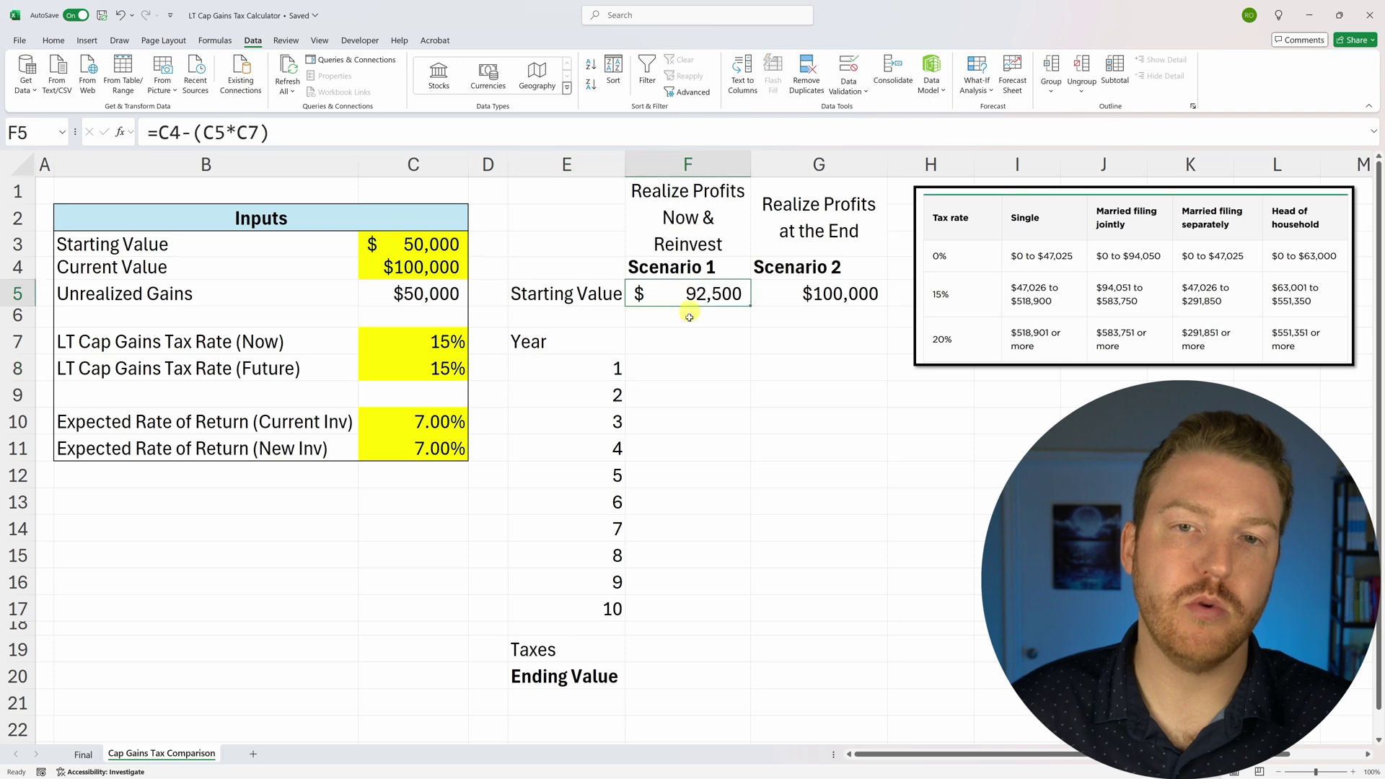
Enter =F5*(1+C11) in F8 so Scenario 1's Year 1 shows $98,975
left_click(684, 363)
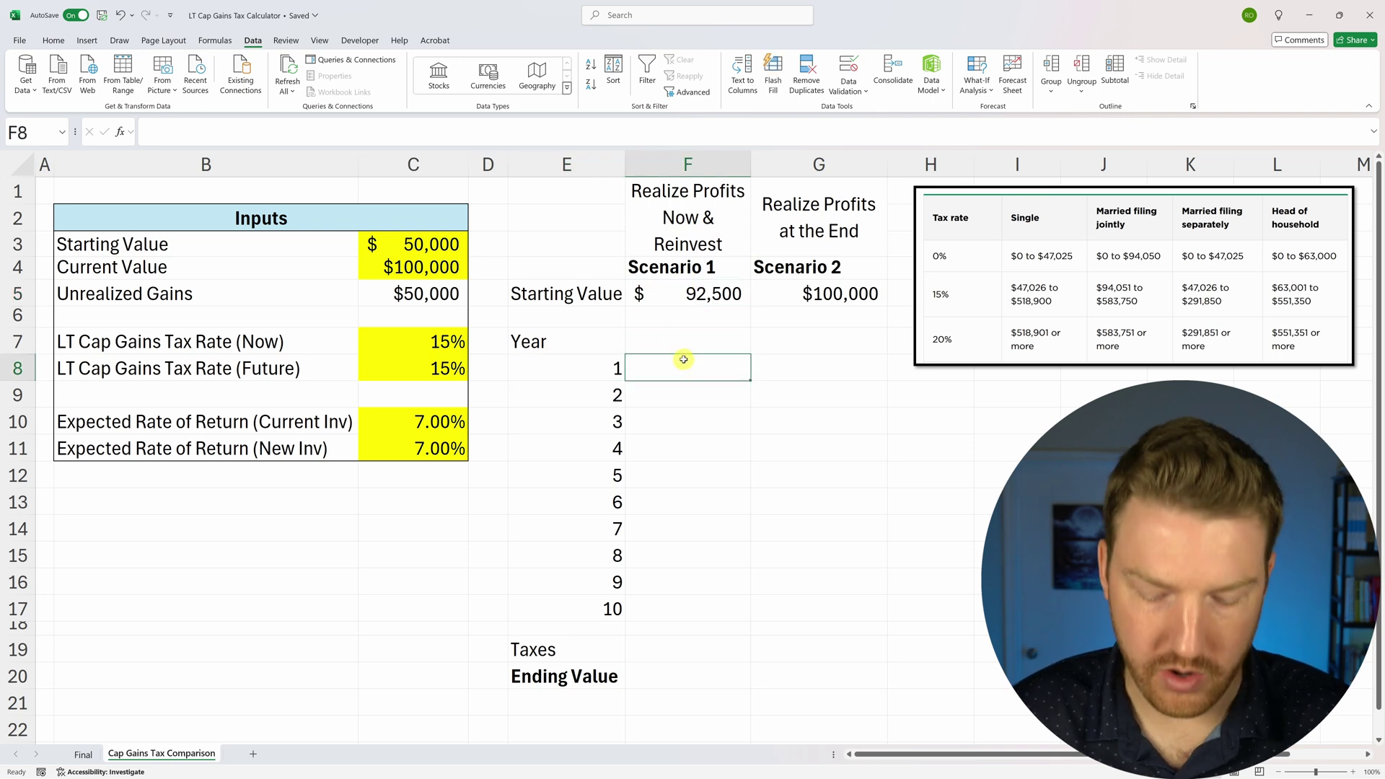
type("=")
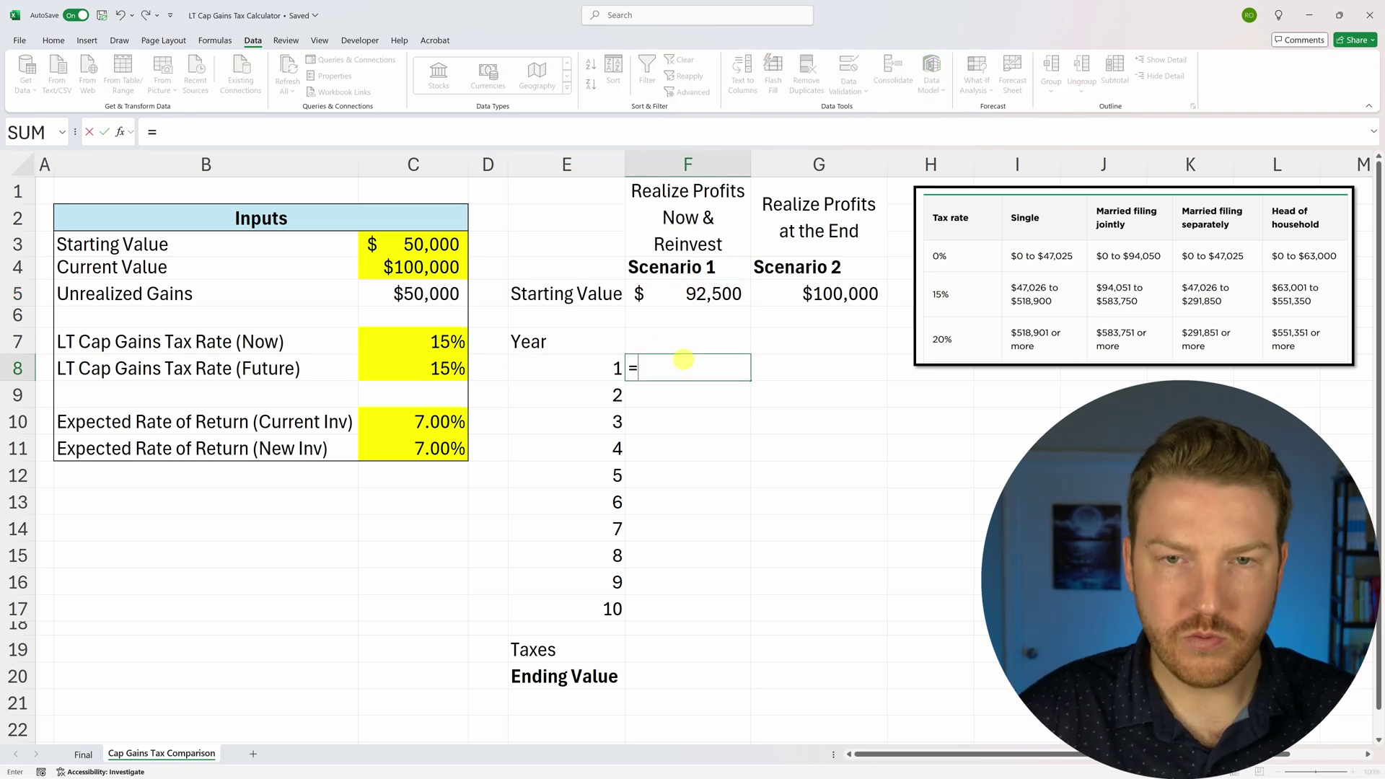
left_click(707, 293)
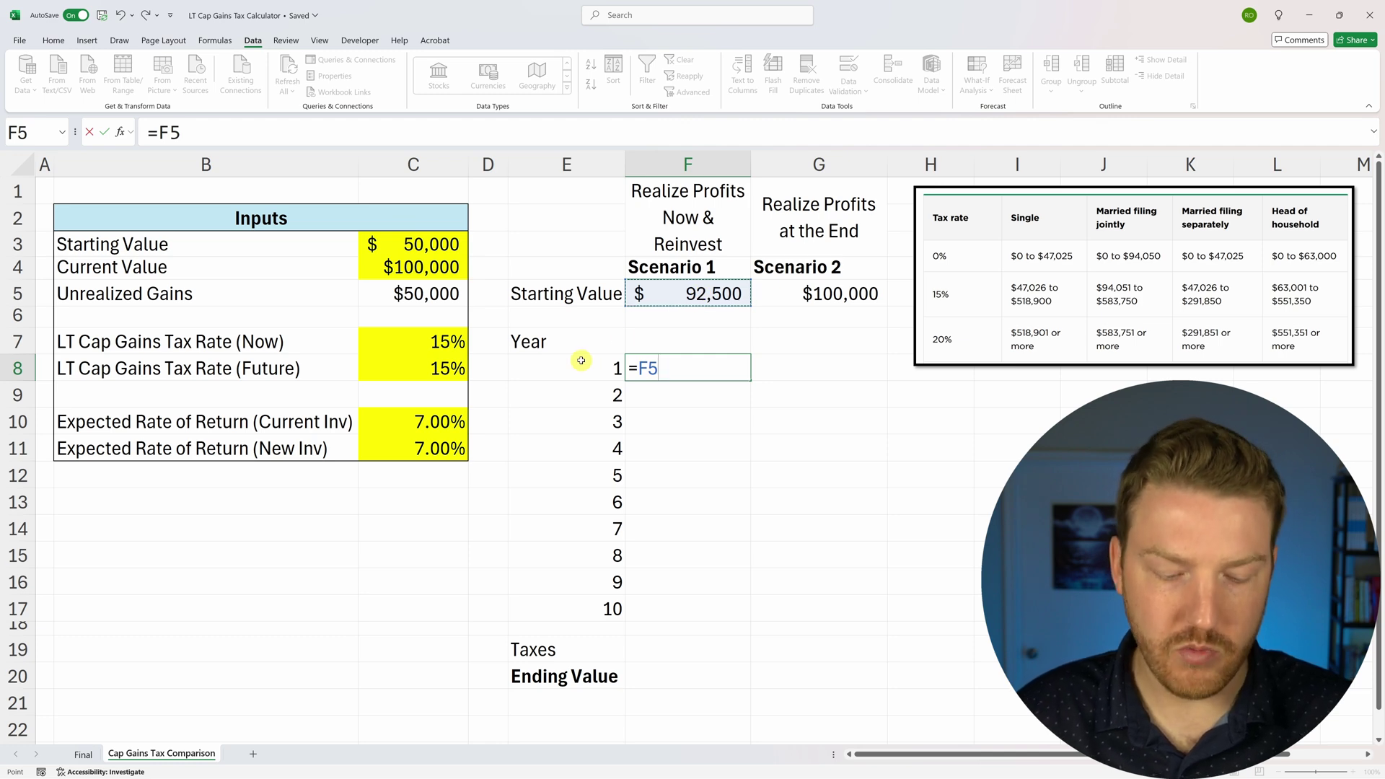
type("*(1+")
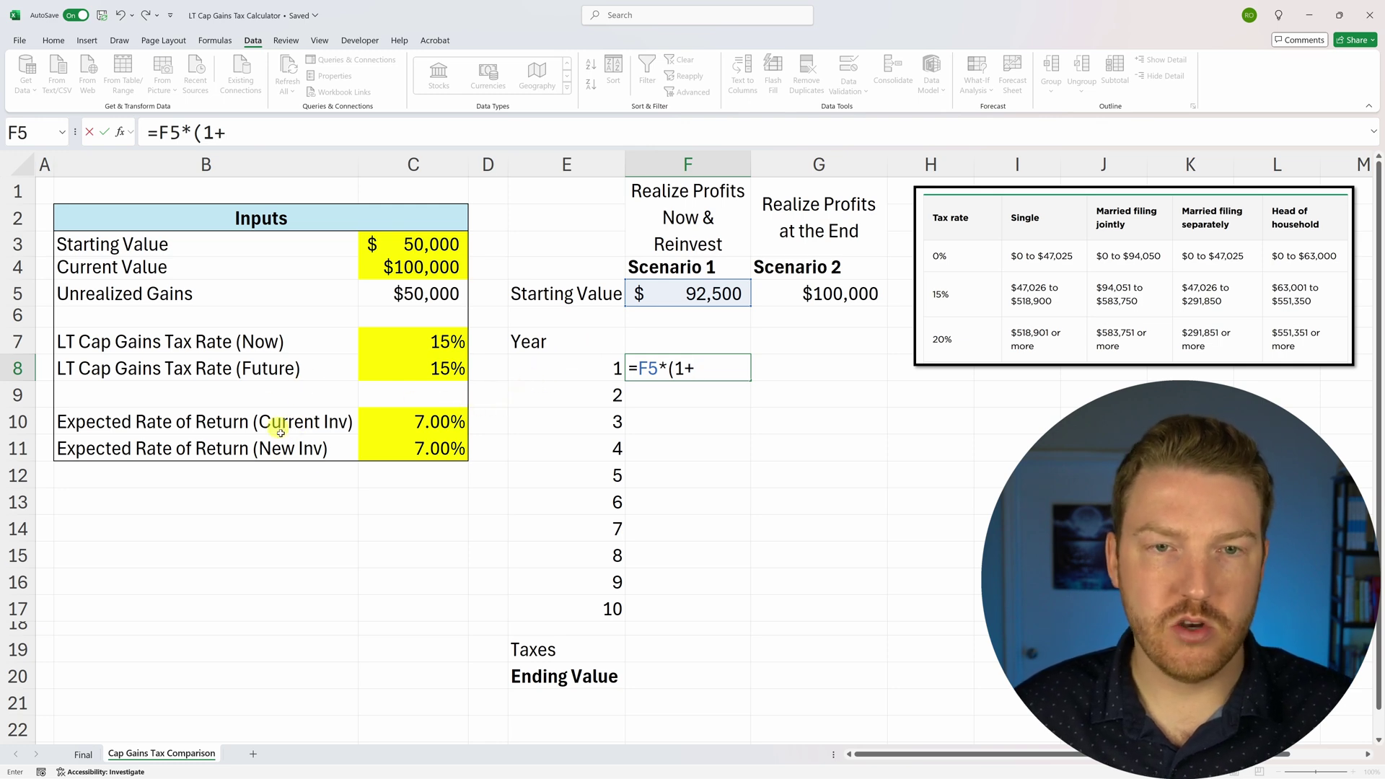
left_click(423, 448)
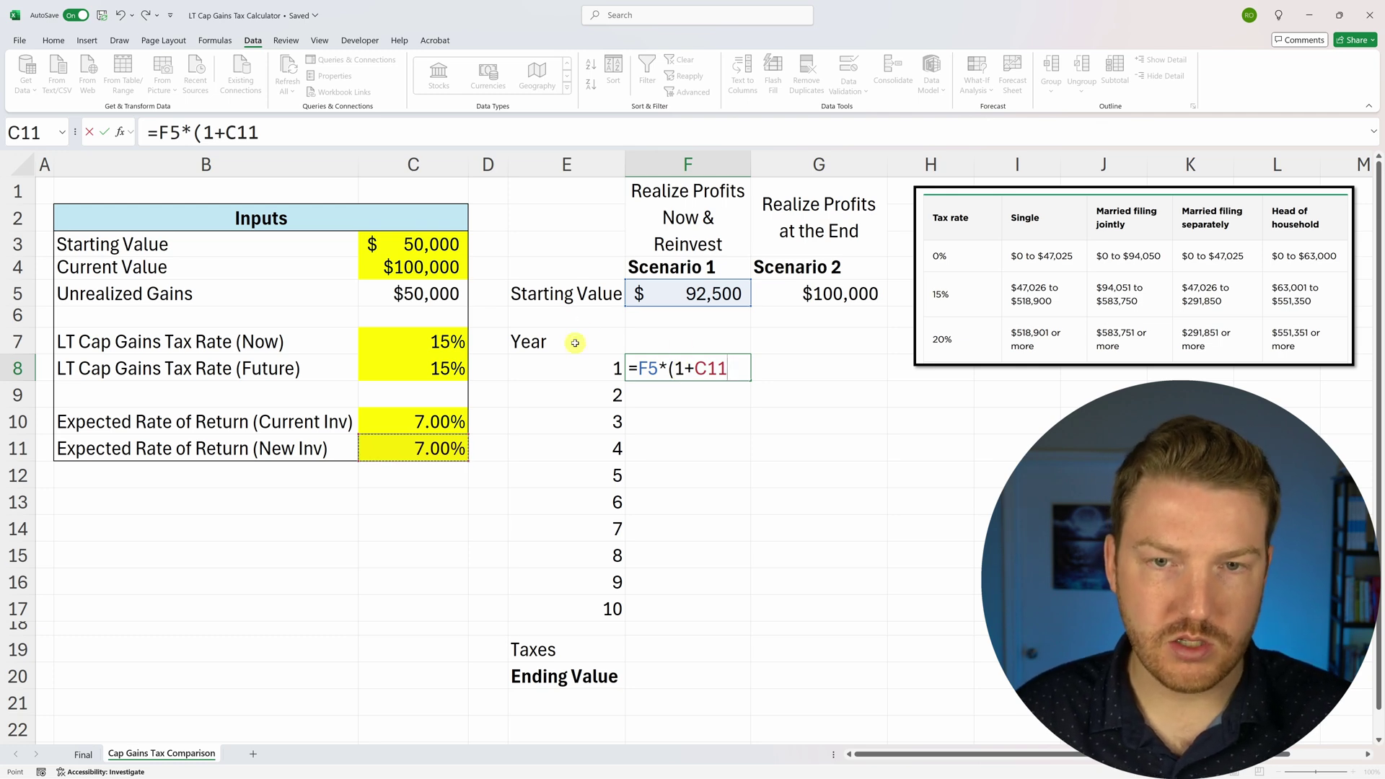
type(")")
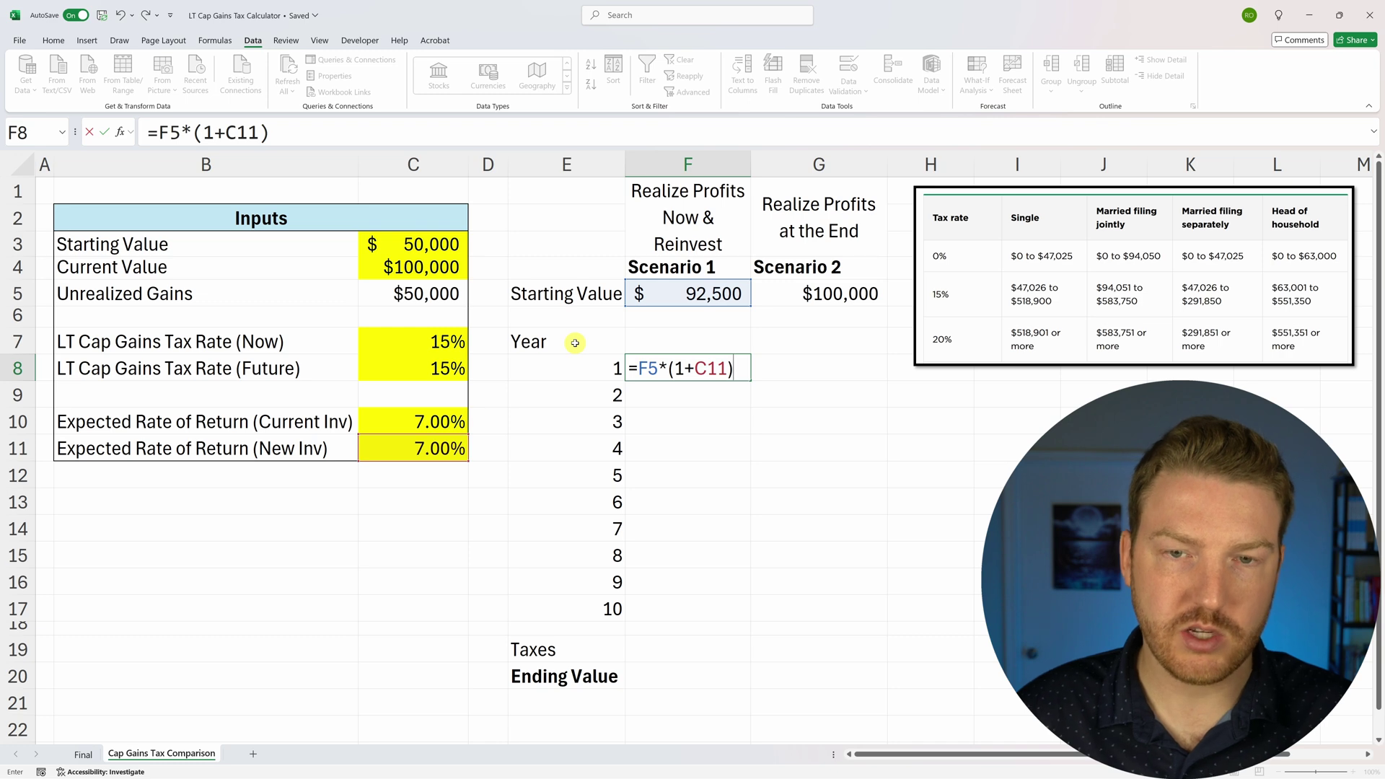
key("Return")
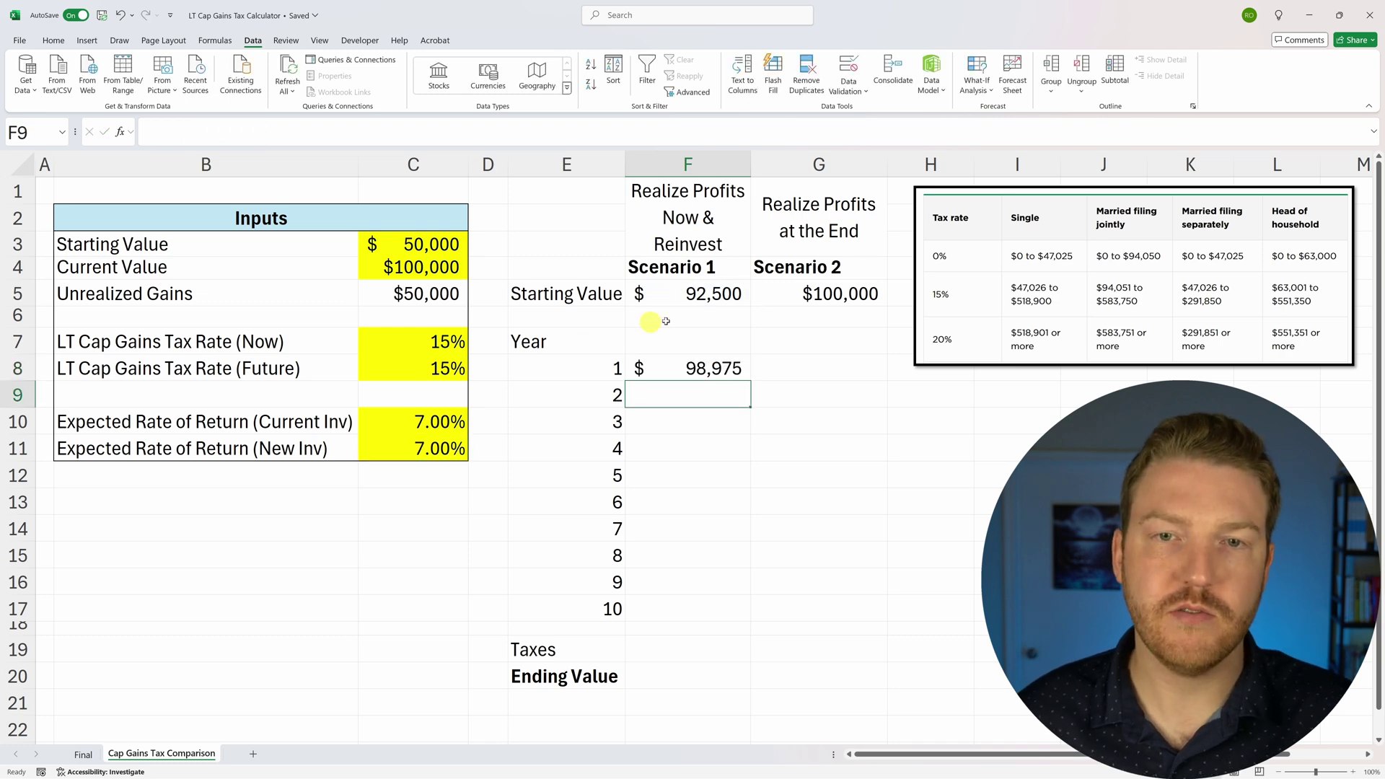
left_click(710, 301)
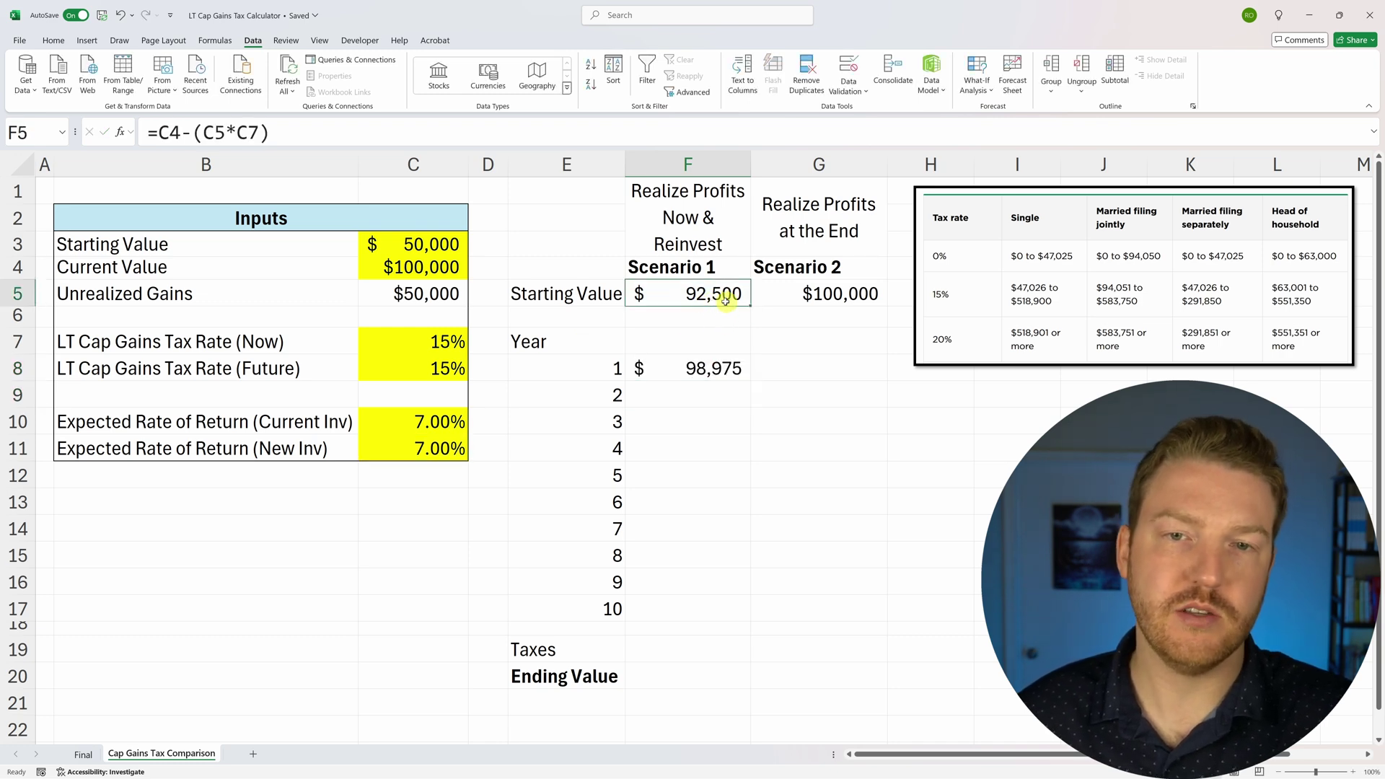
left_click(719, 366)
key("Down")
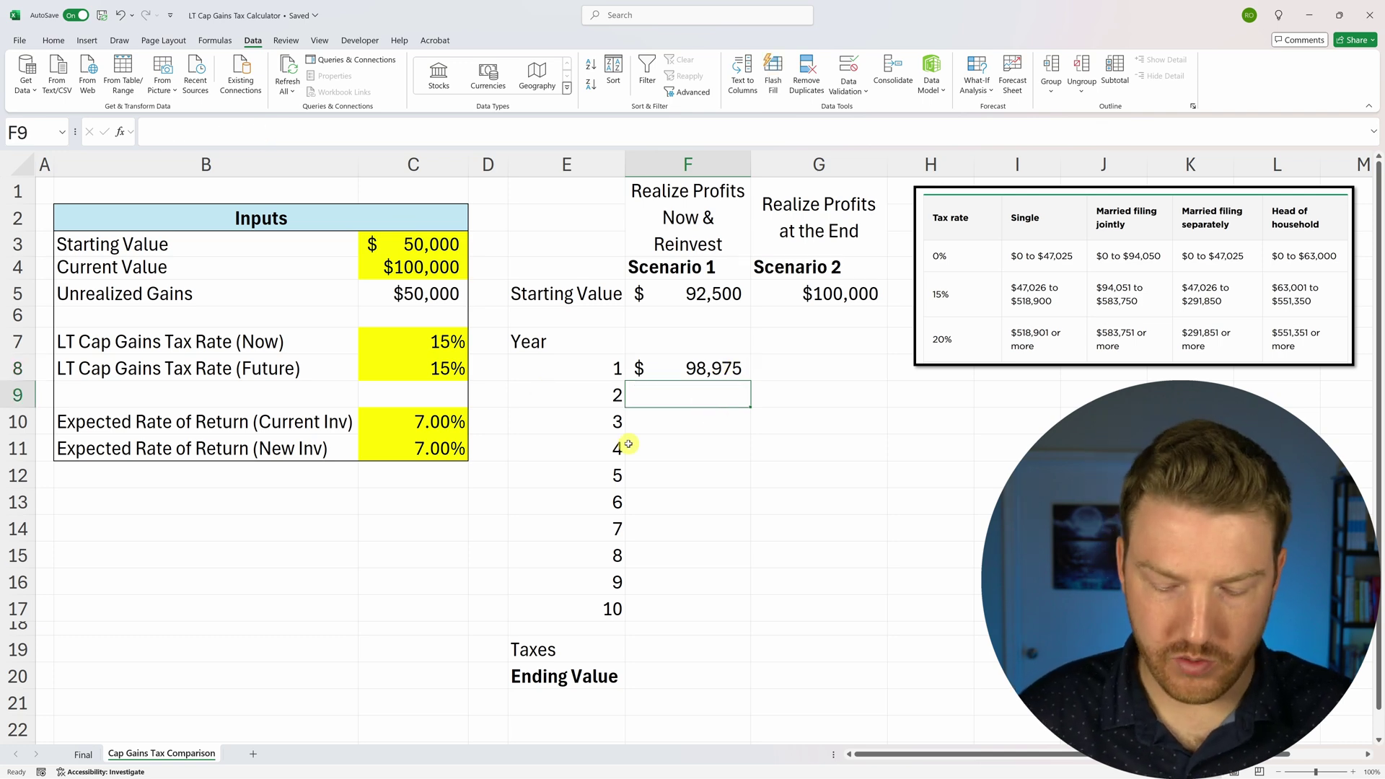
Enter =F8*(1+$C$11) in F9 for Scenario 1's Year 2, with the return rate absolute
type("=")
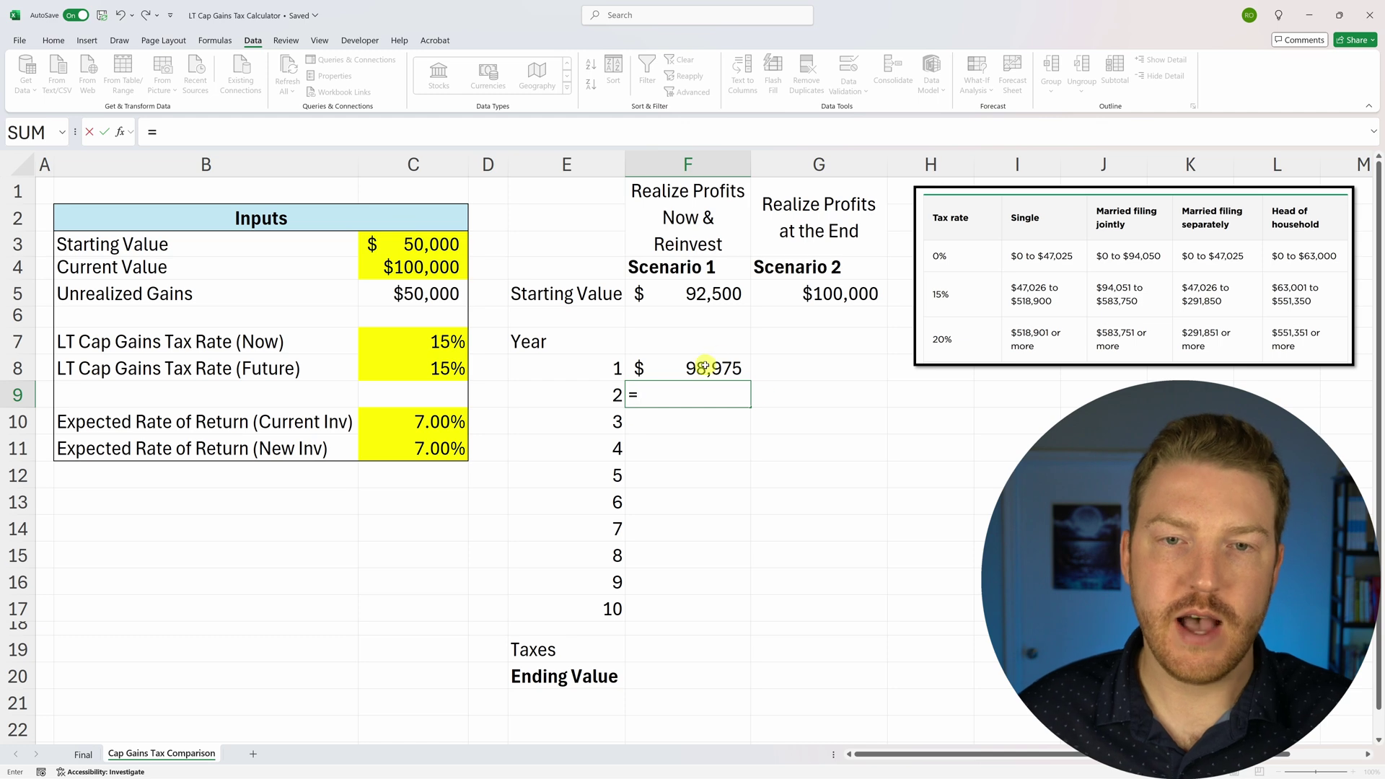
left_click(703, 366)
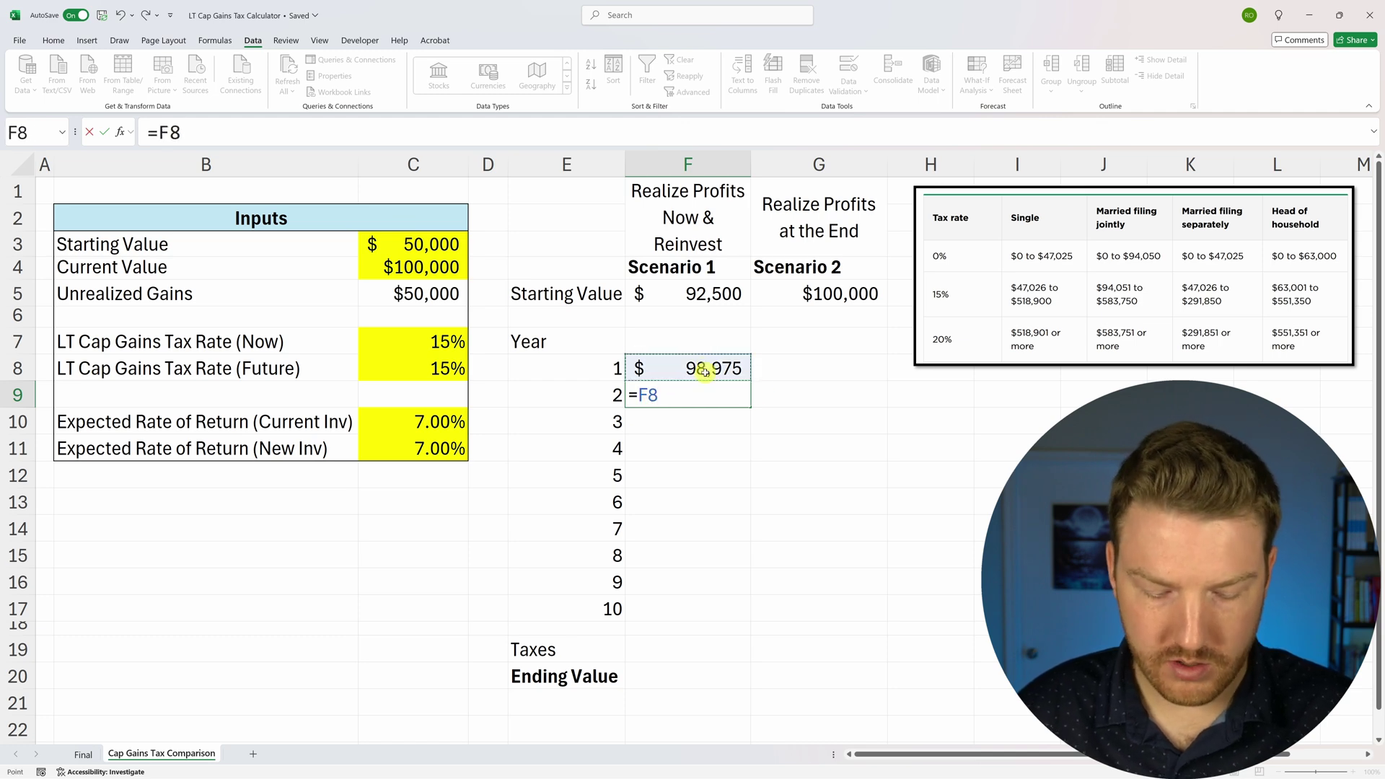
type("*")
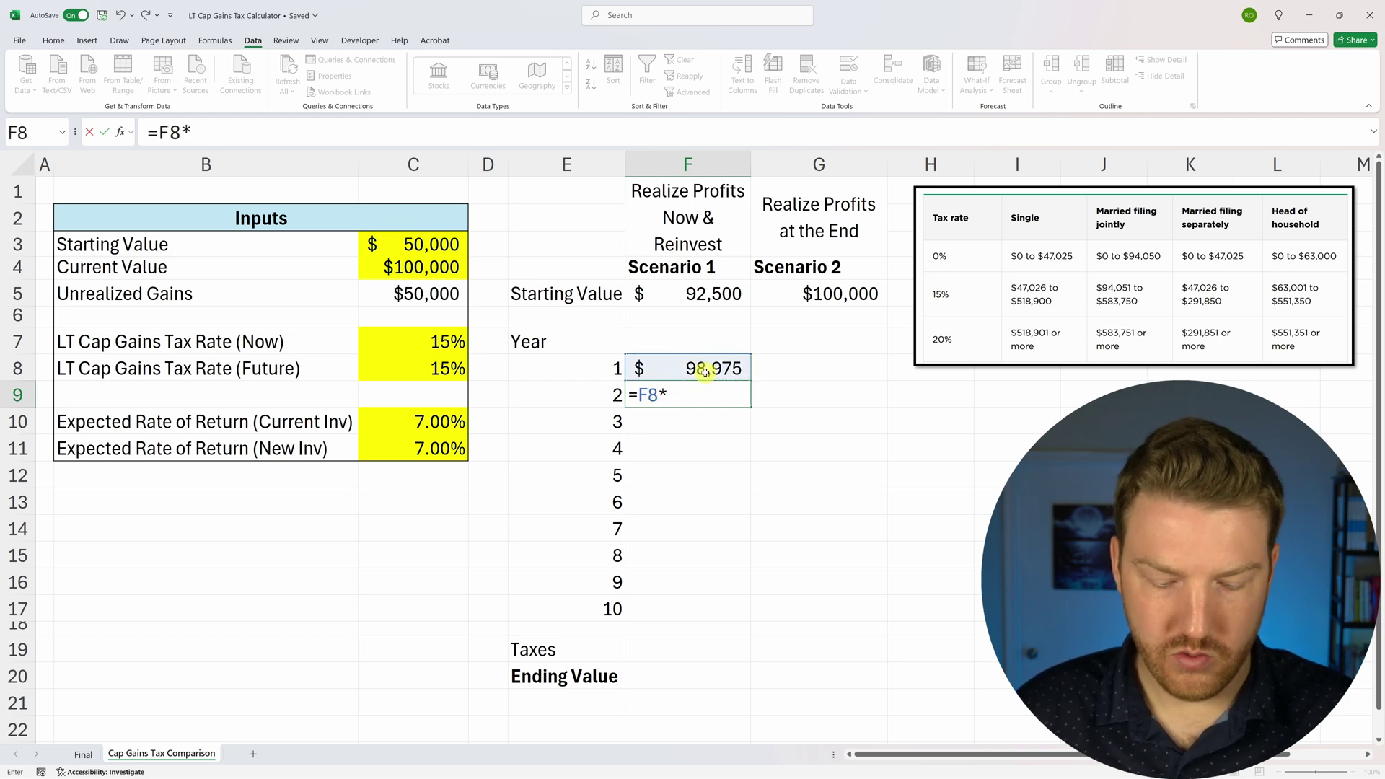
type("(1+")
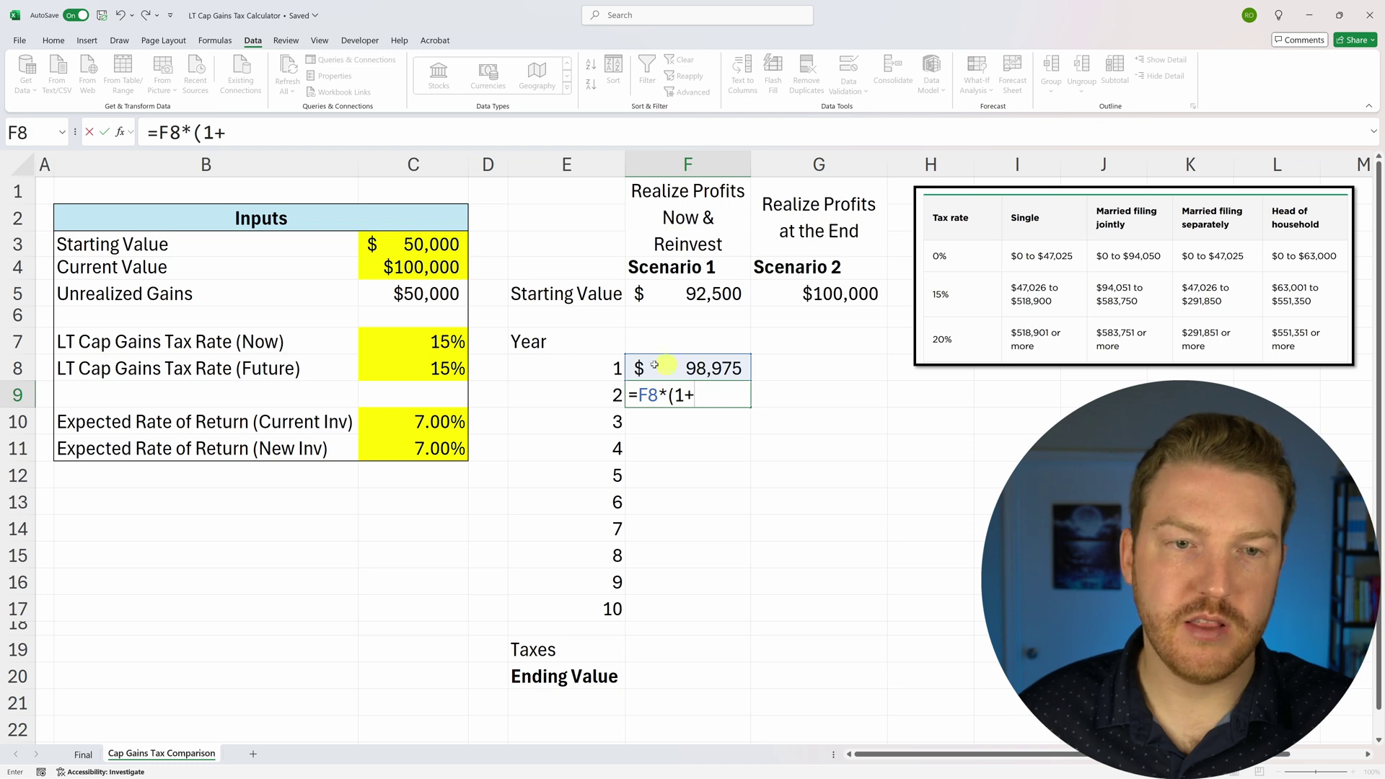
left_click(368, 445)
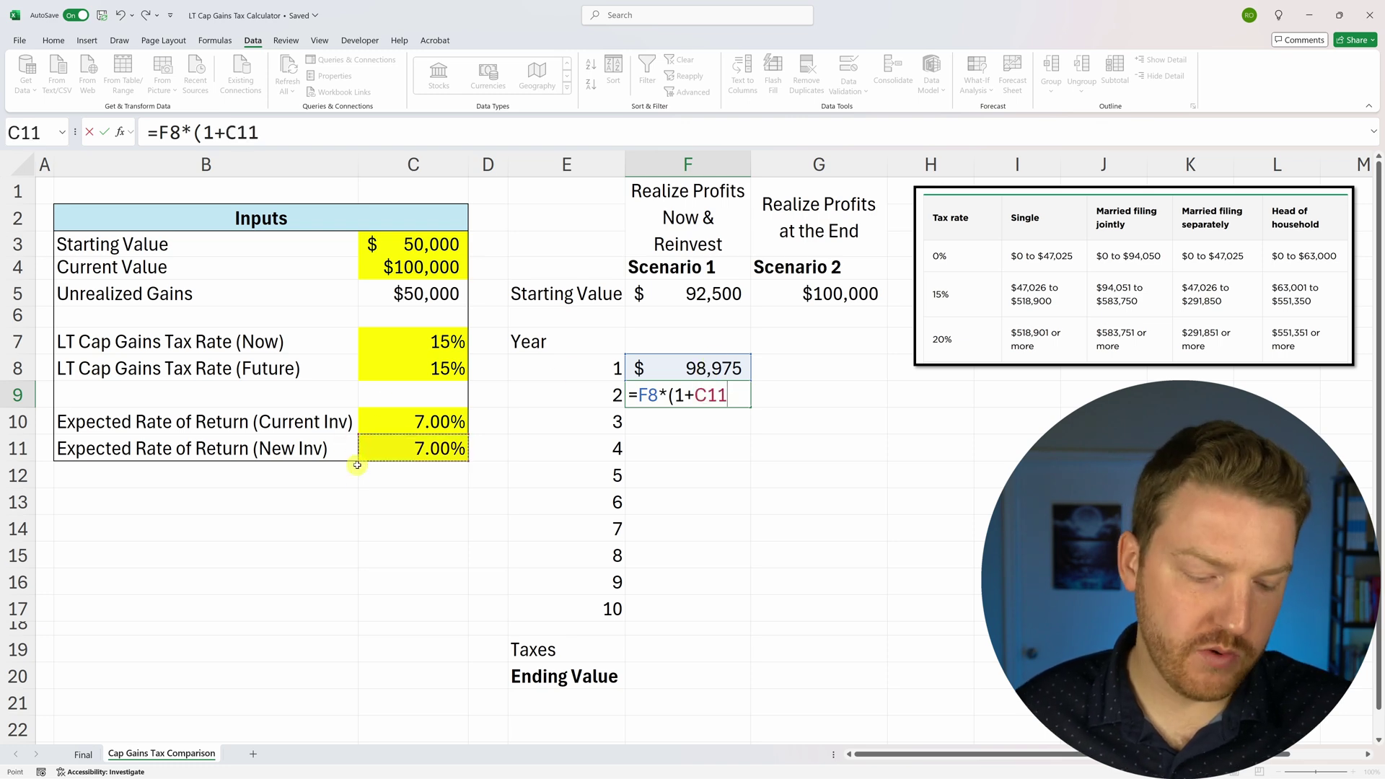
key("F4")
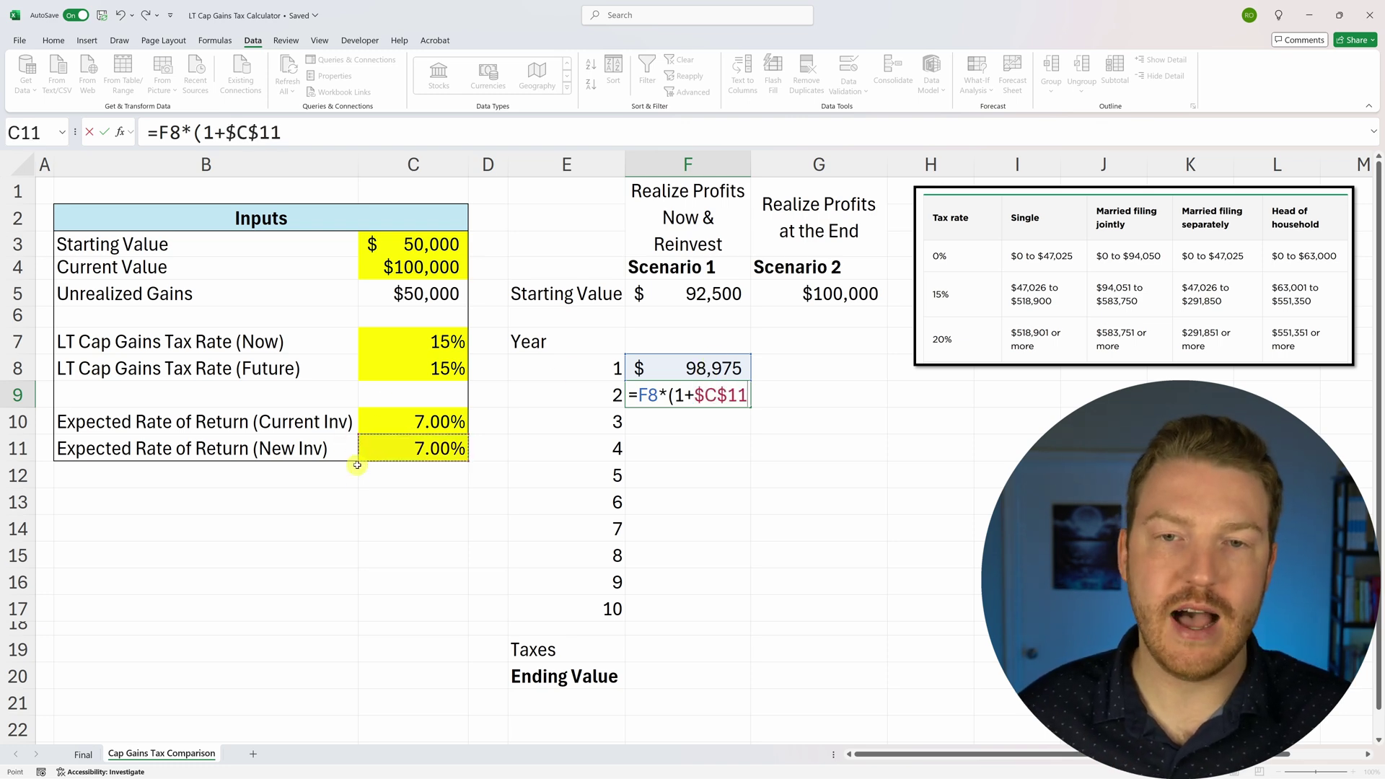
type(")")
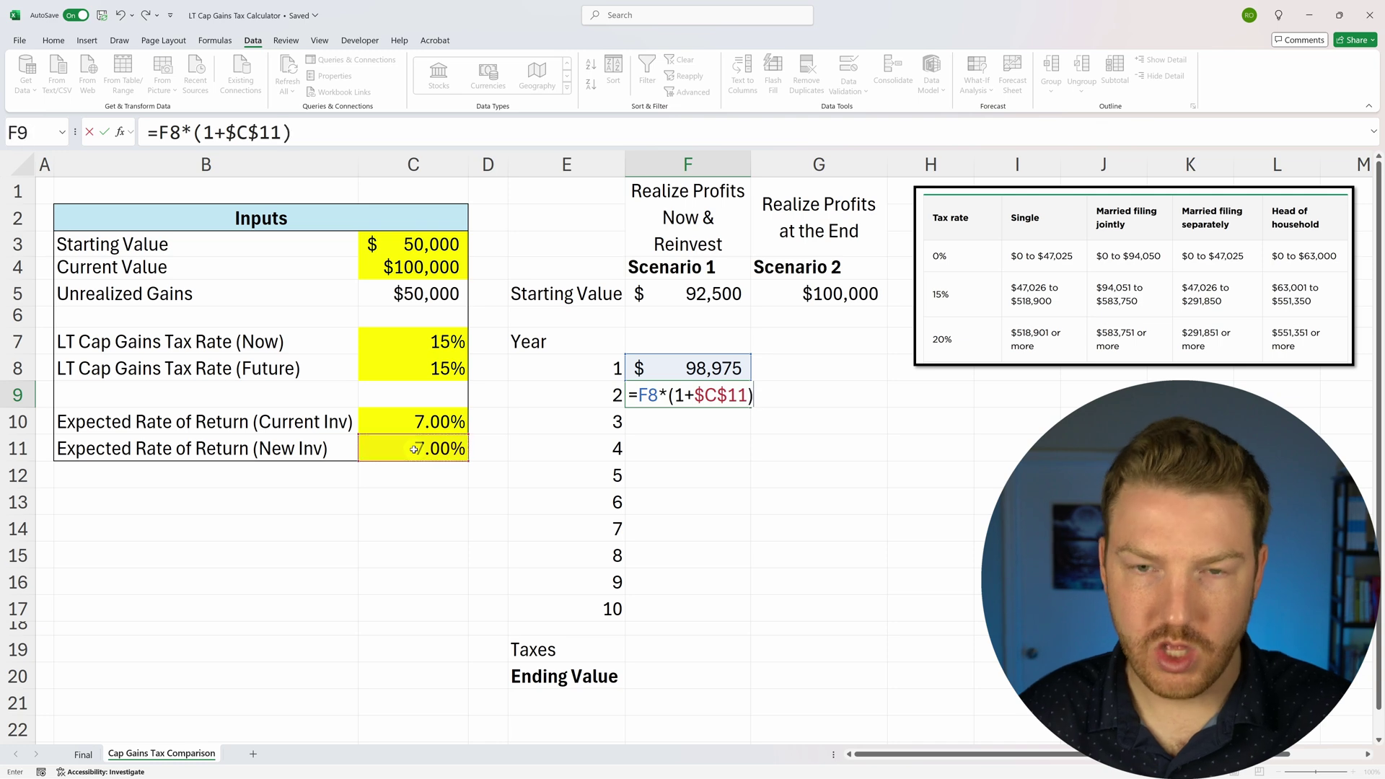
key("Return")
Fill the Year 2 formula down to F17, reaching $181,962 in Year 10
left_click(721, 404)
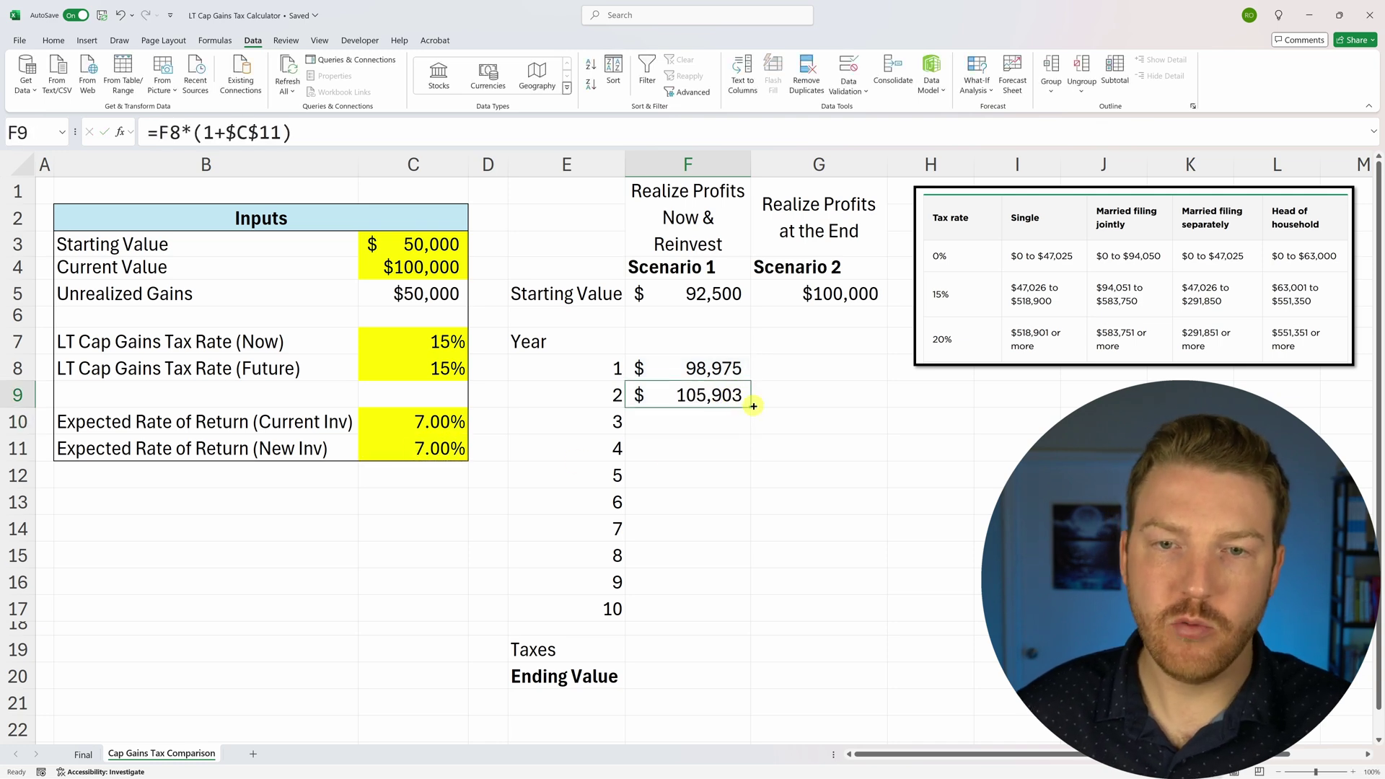
left_click_drag(752, 407, 735, 615)
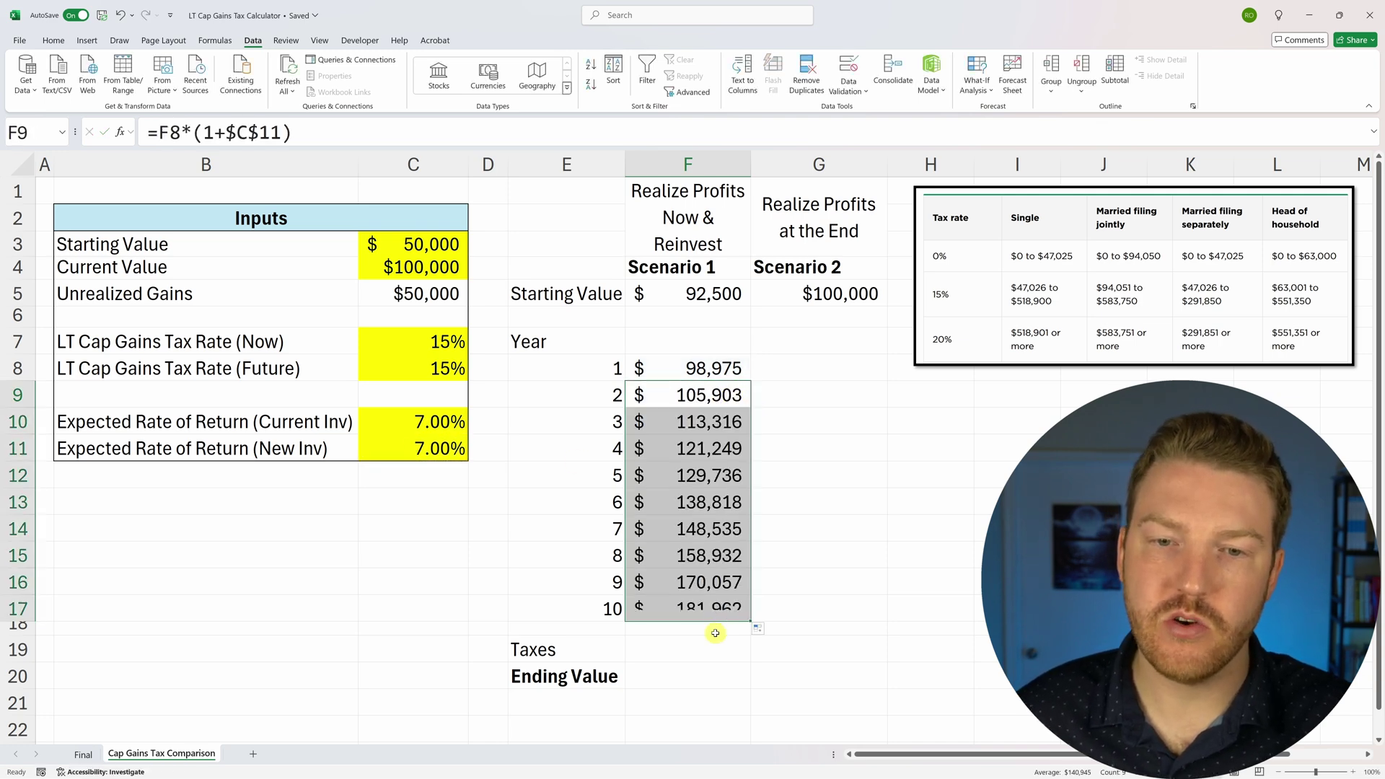
left_click(713, 617)
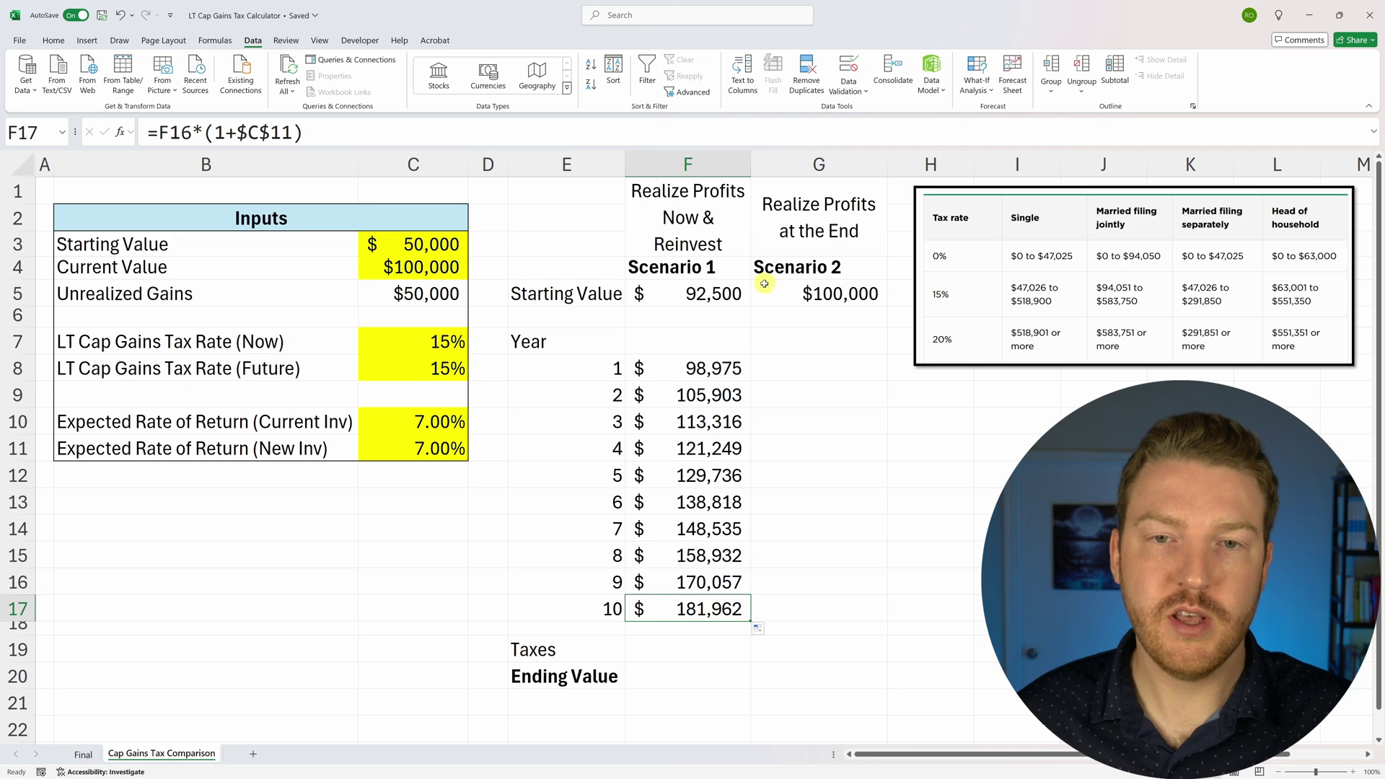
Enter =G5*(1+C10) in G8 so Scenario 2's Year 1 shows $107,000
left_click(808, 365)
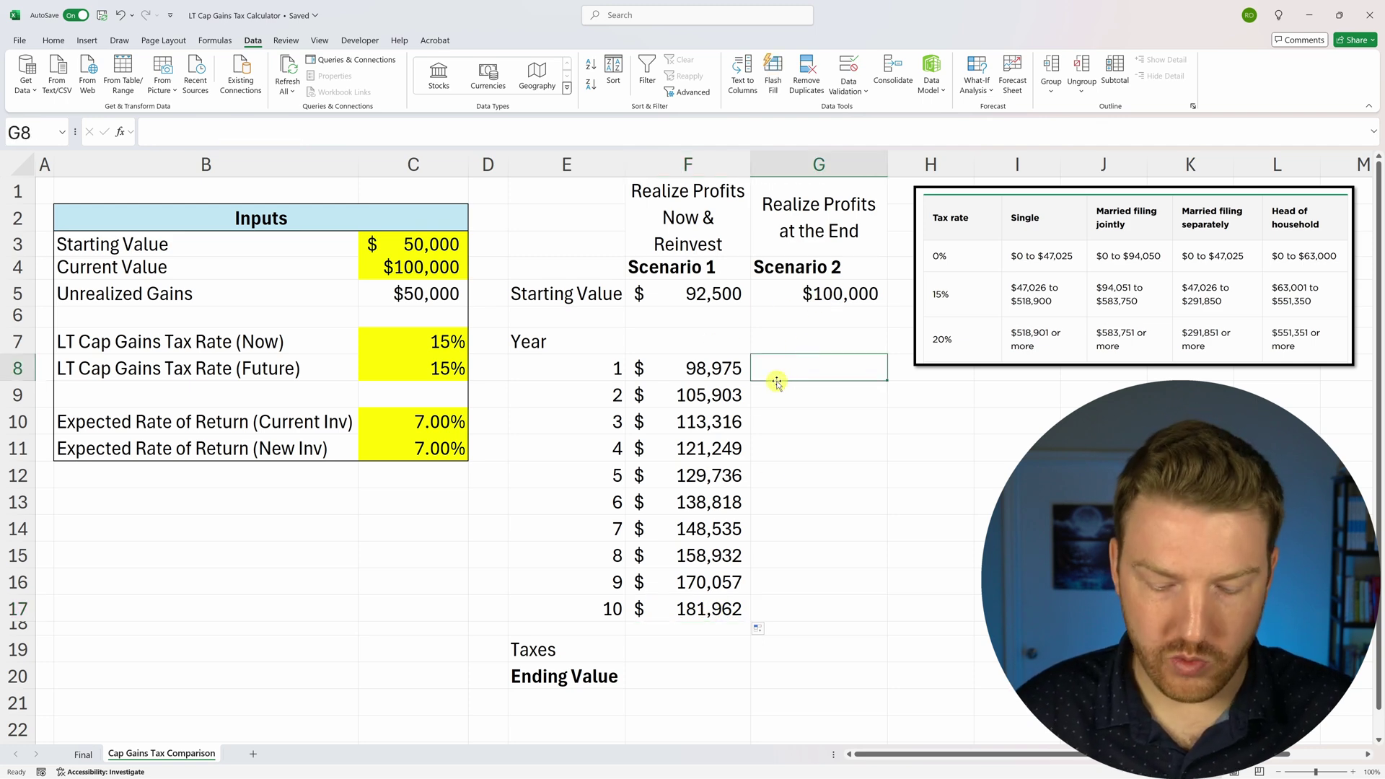
type("=")
left_click(839, 293)
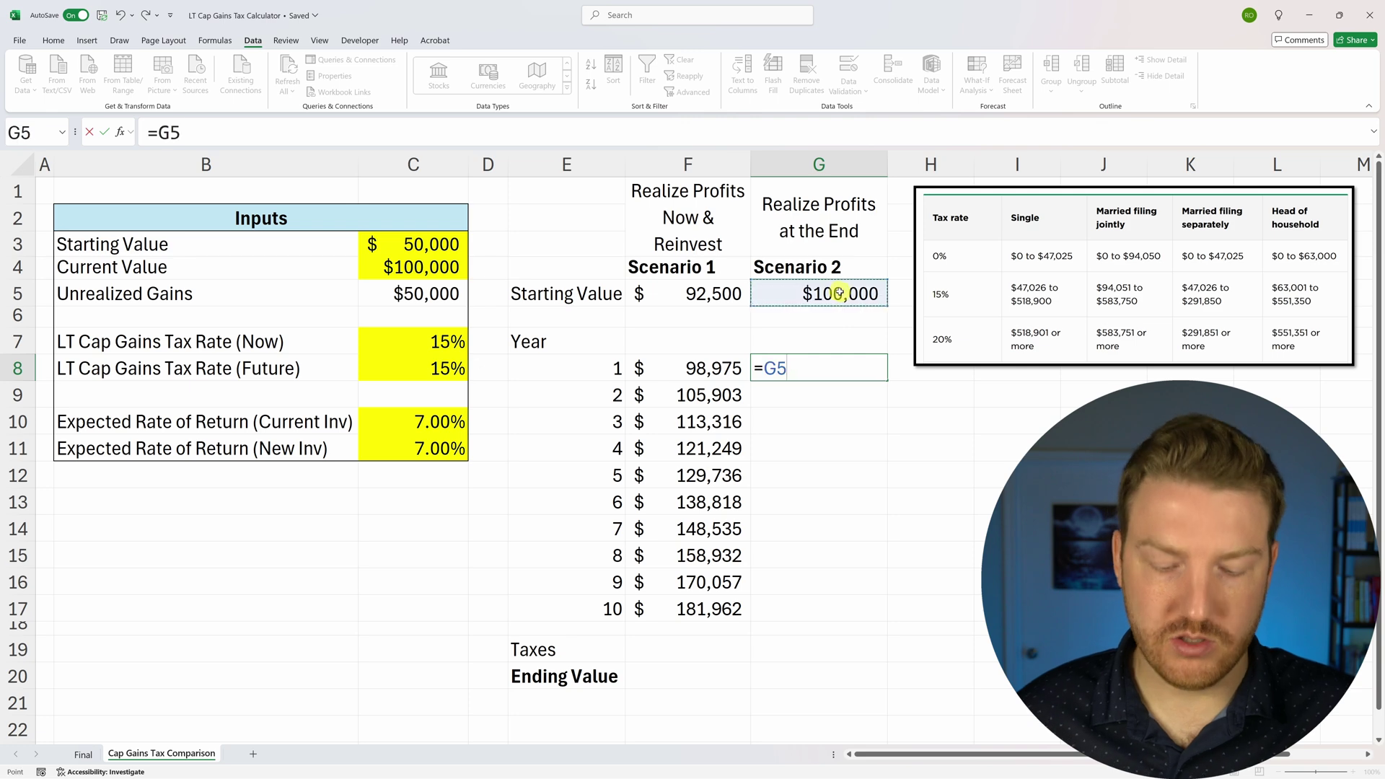
type("*")
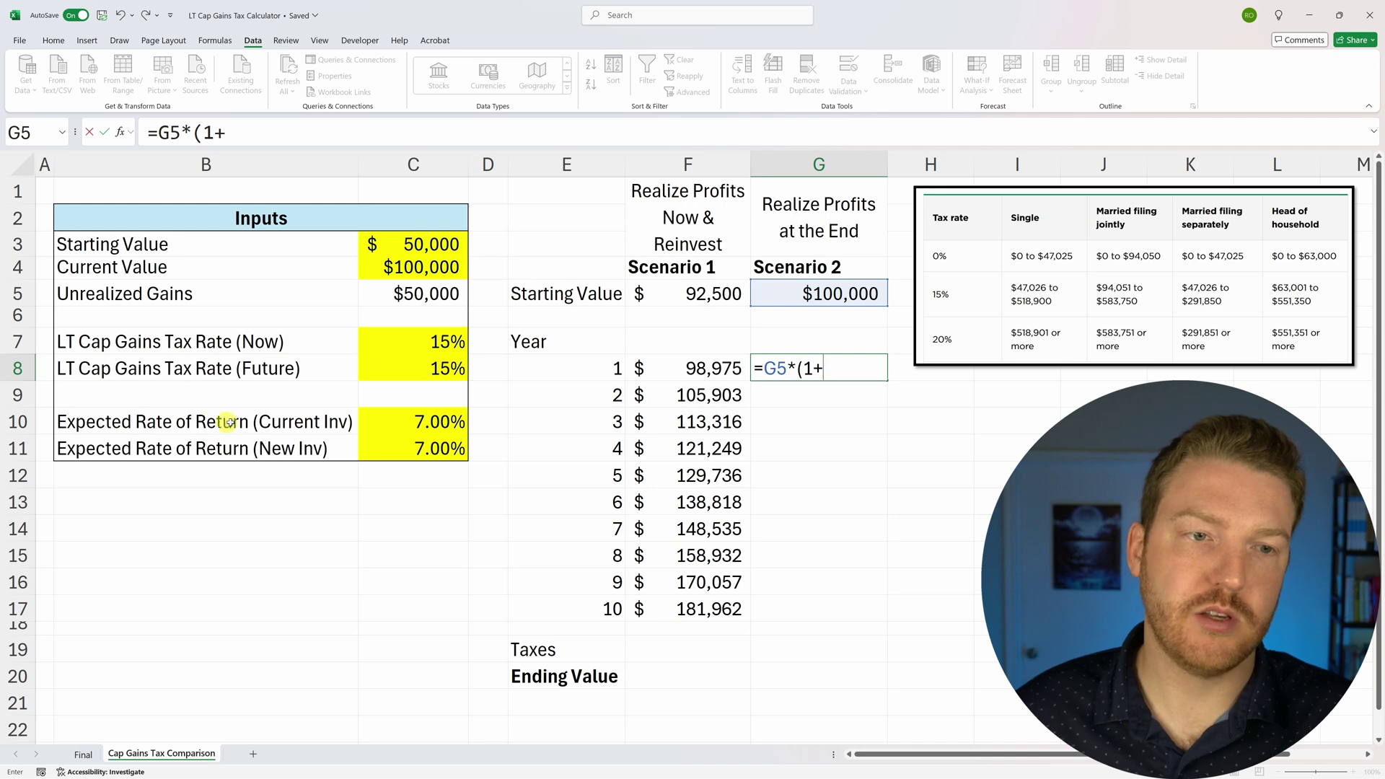
left_click(375, 427)
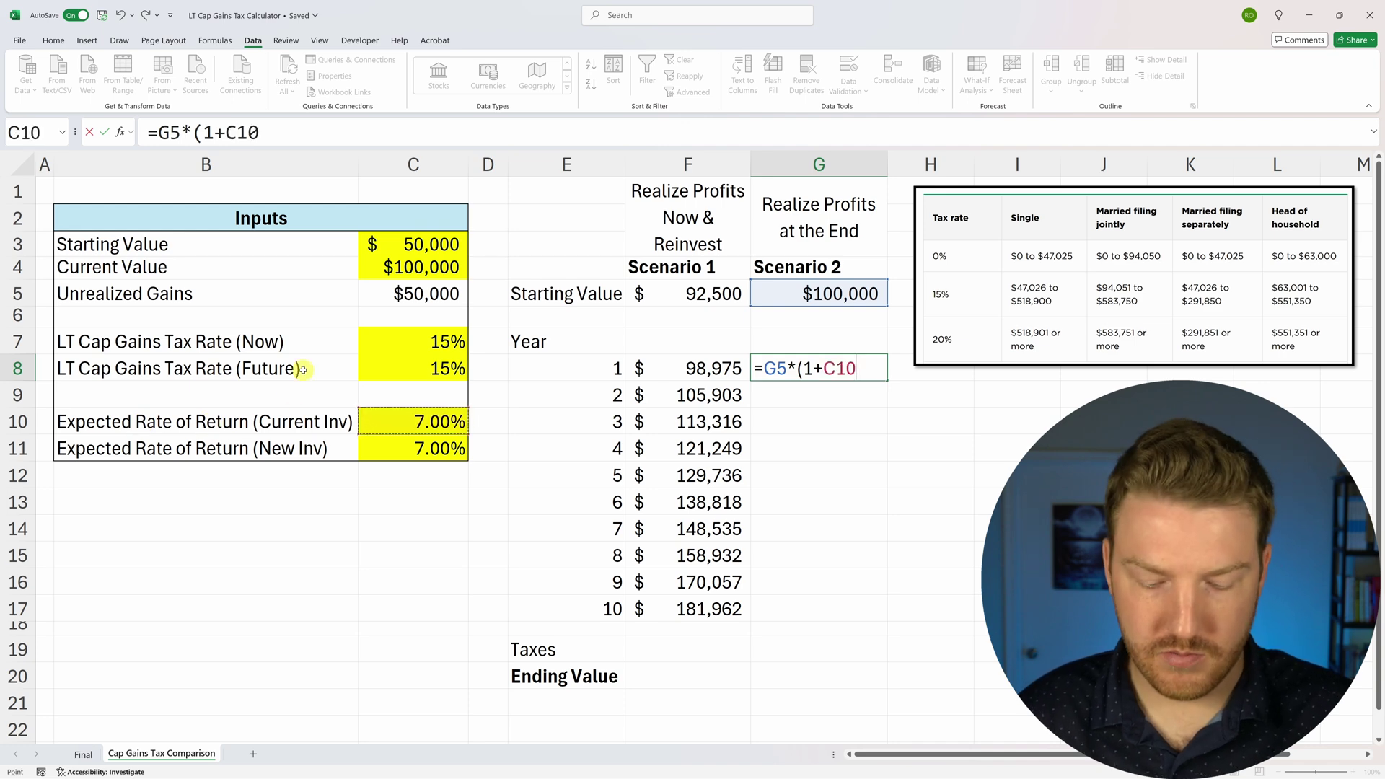
type(")")
key("Return")
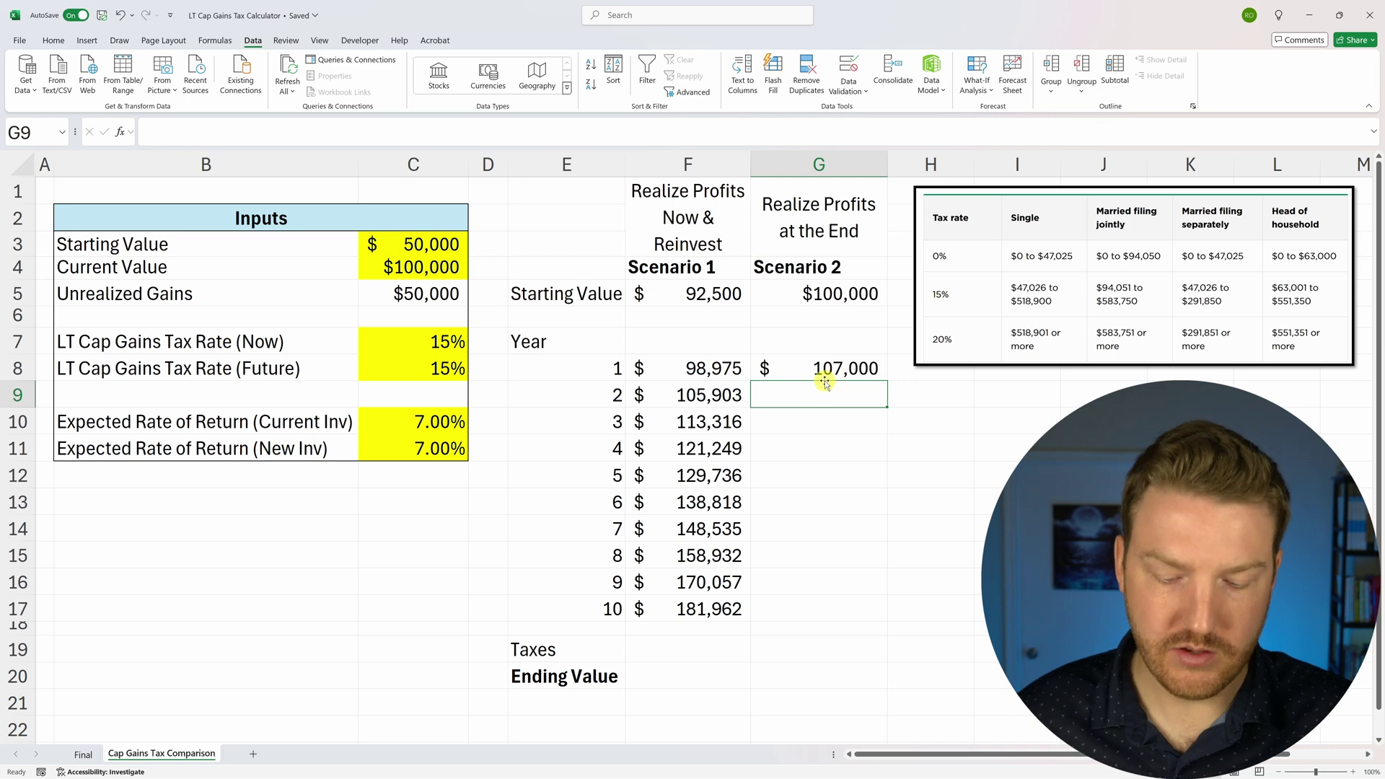
Enter =G8*(1+$C$10) in G9 and fill it to G17, reaching $196,715
type("=")
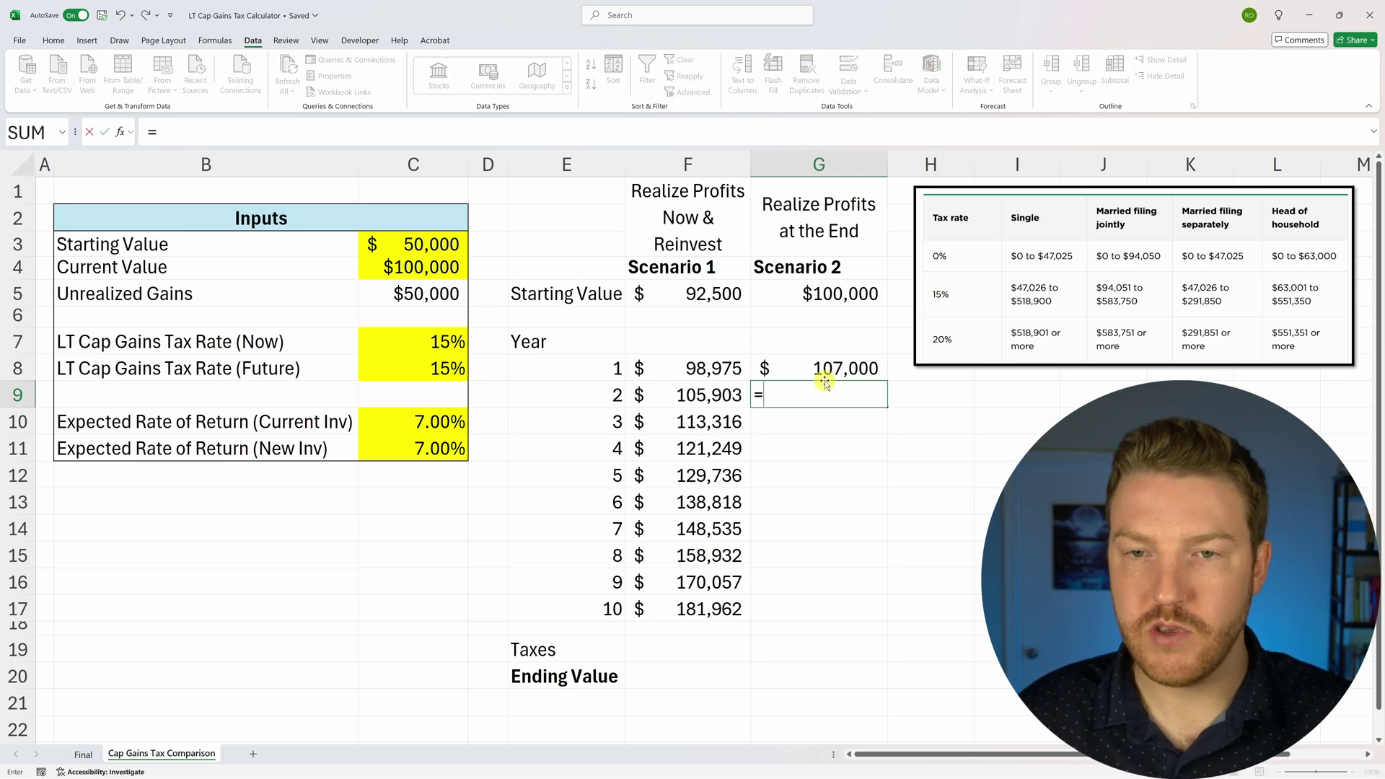
left_click(823, 370)
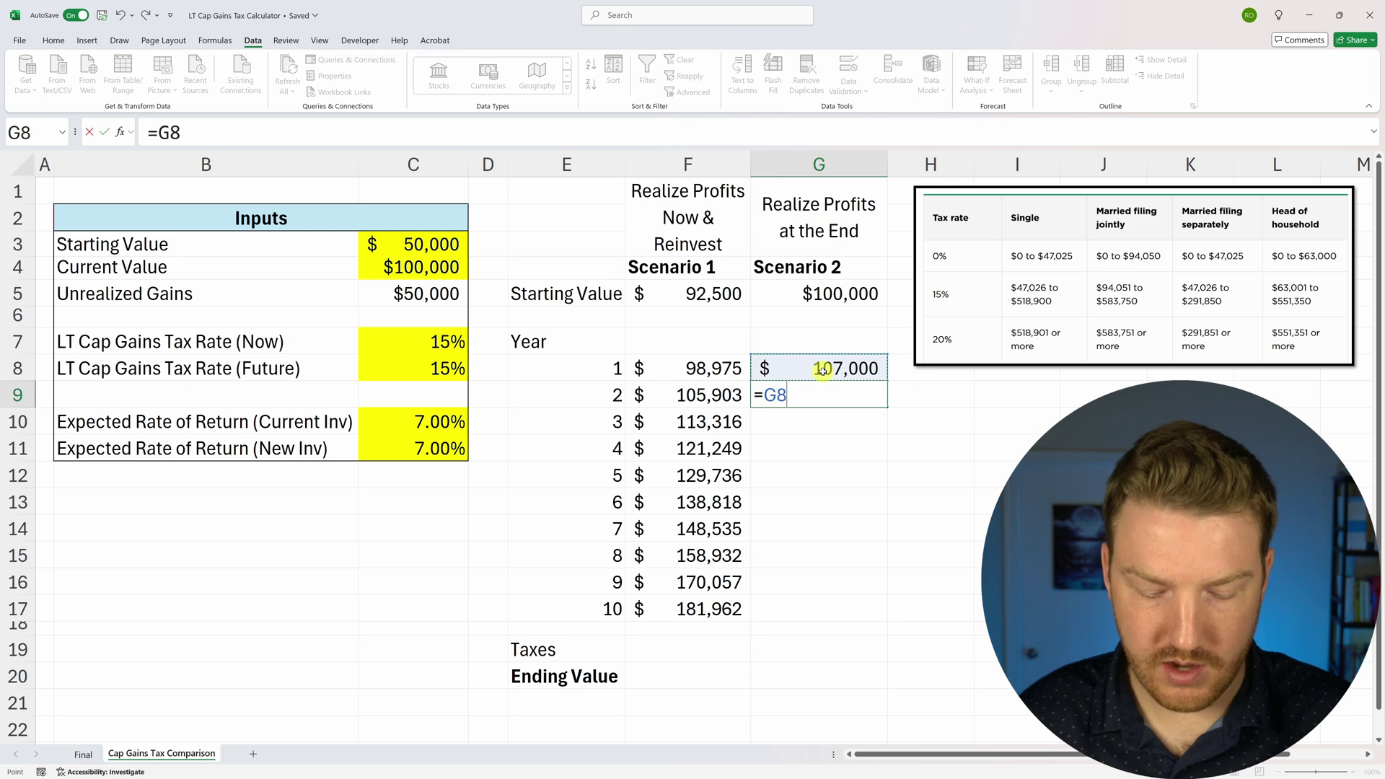
type("*")
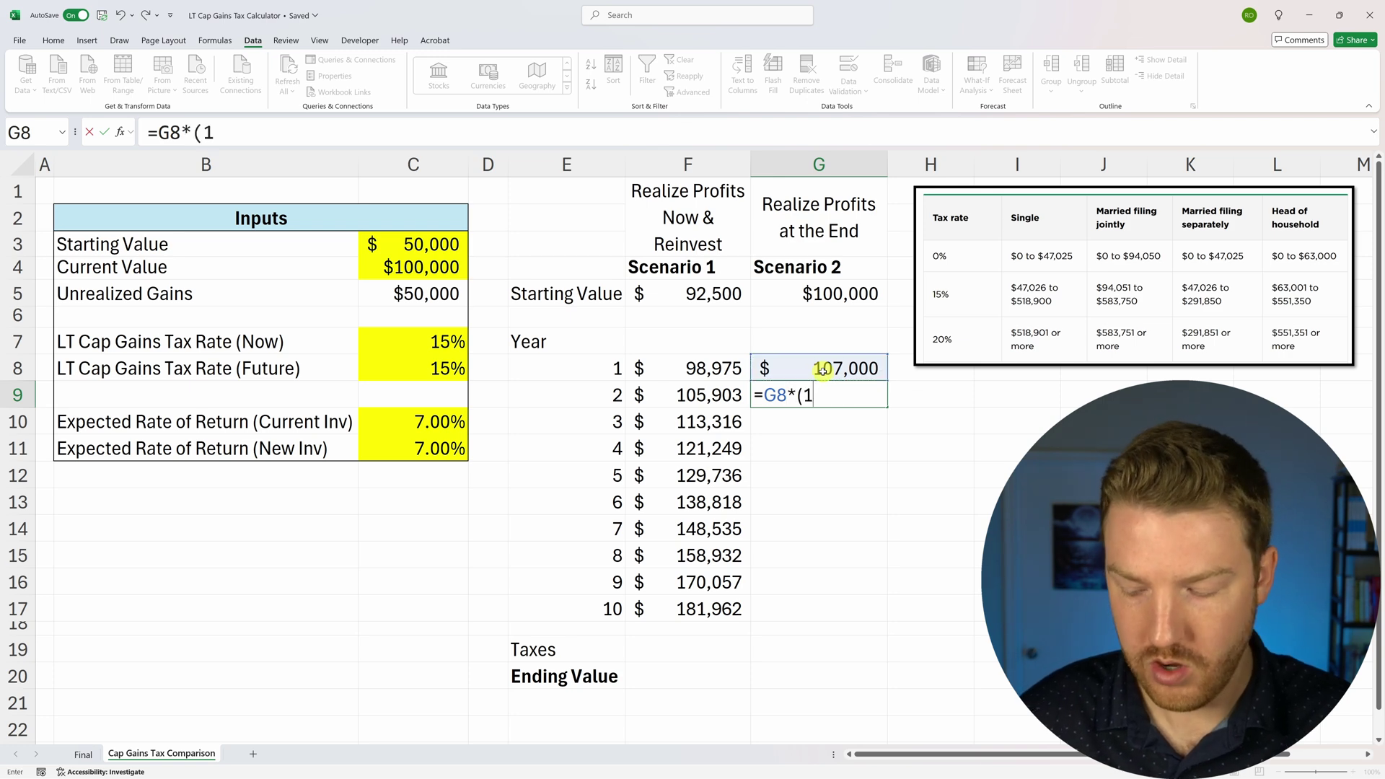
type("(1+")
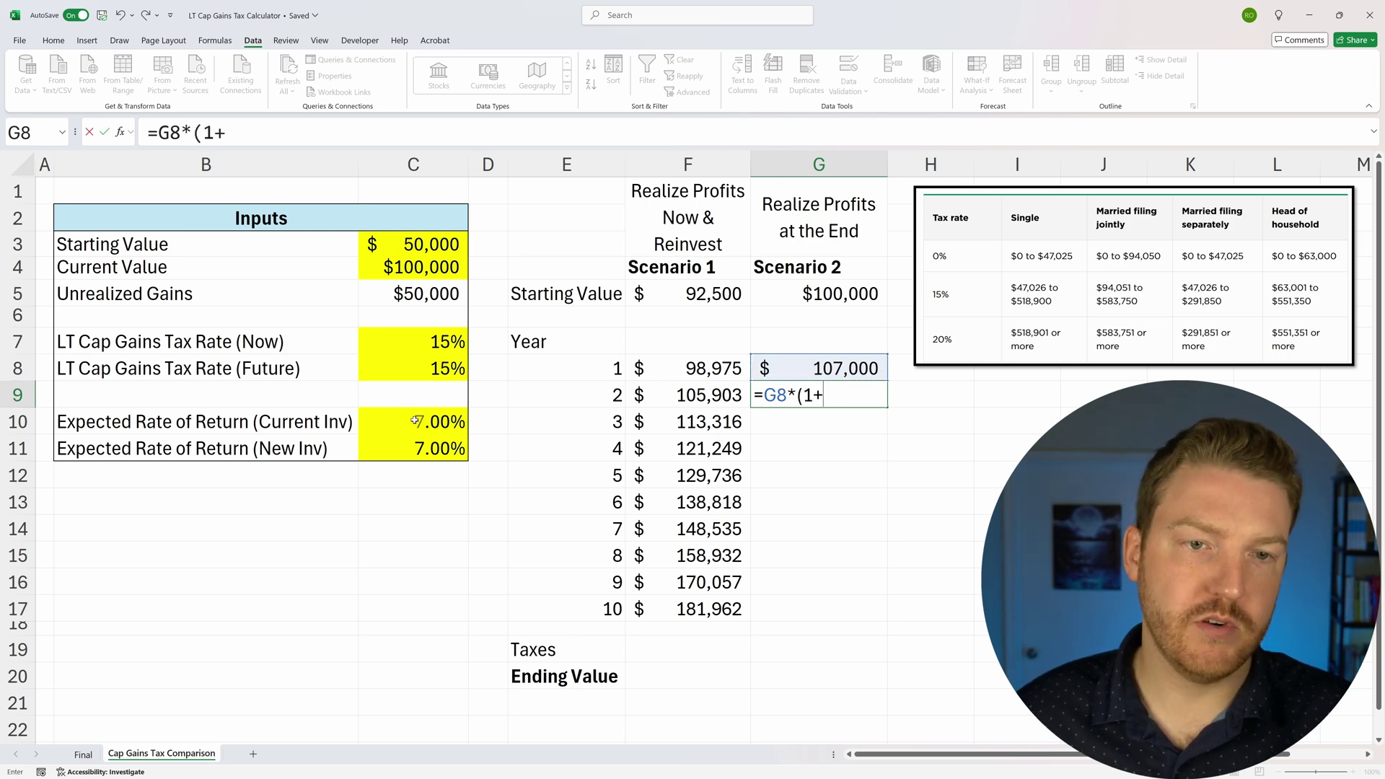
left_click(372, 422)
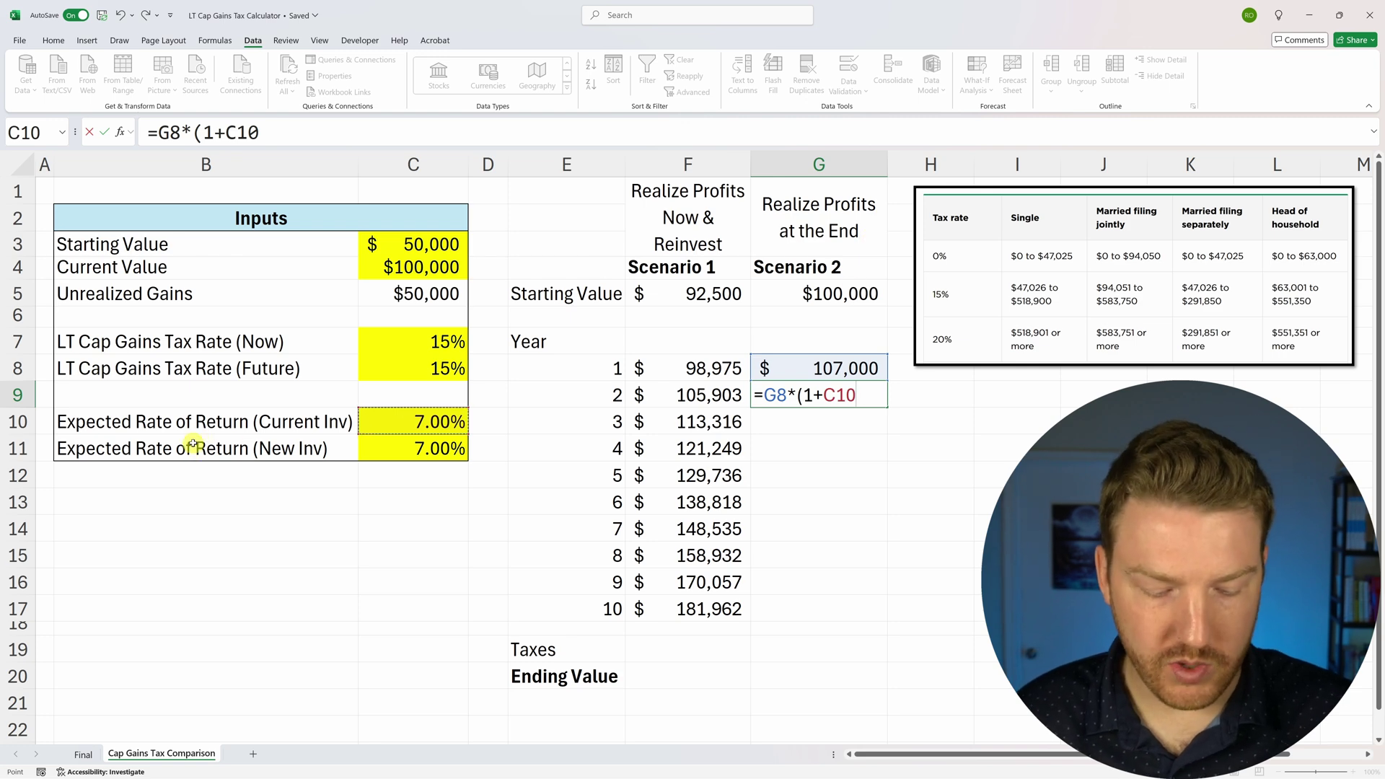
key("F4")
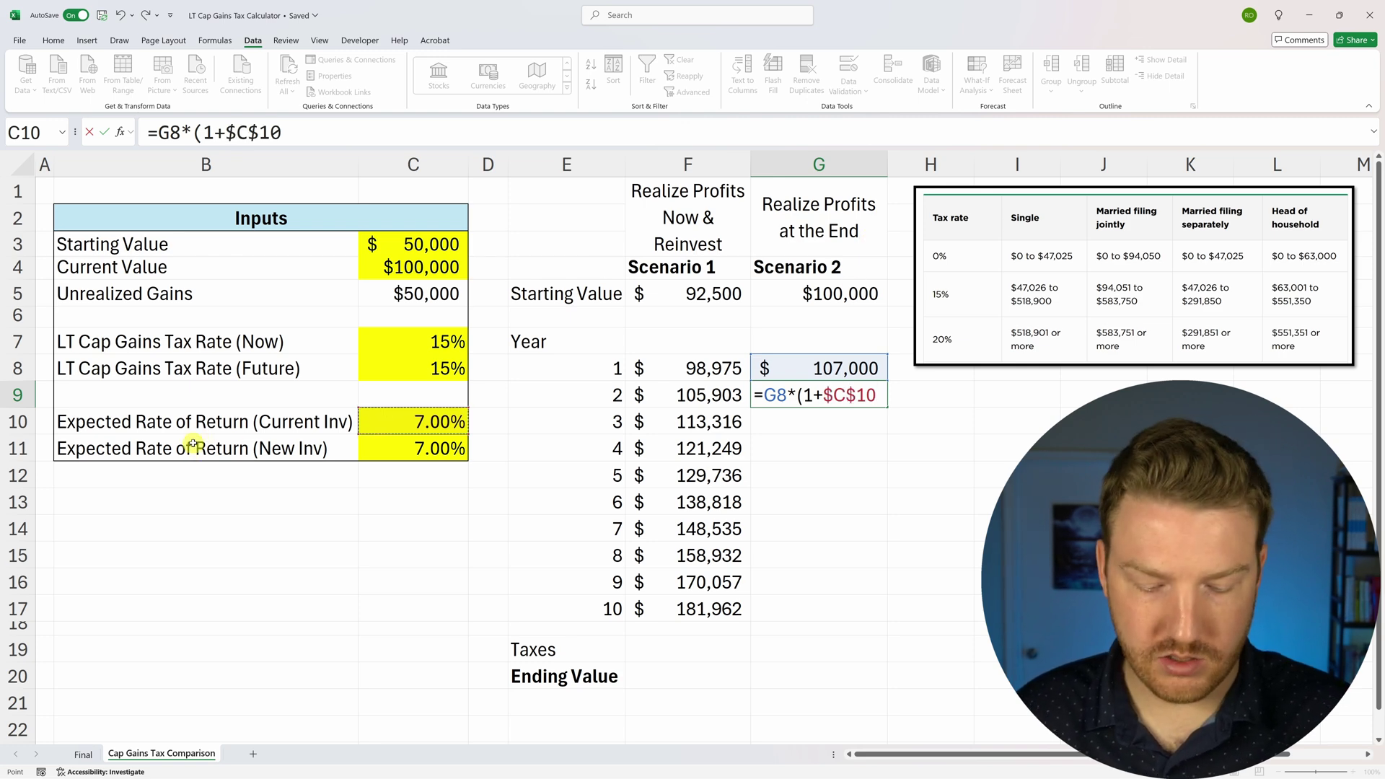
key("Return")
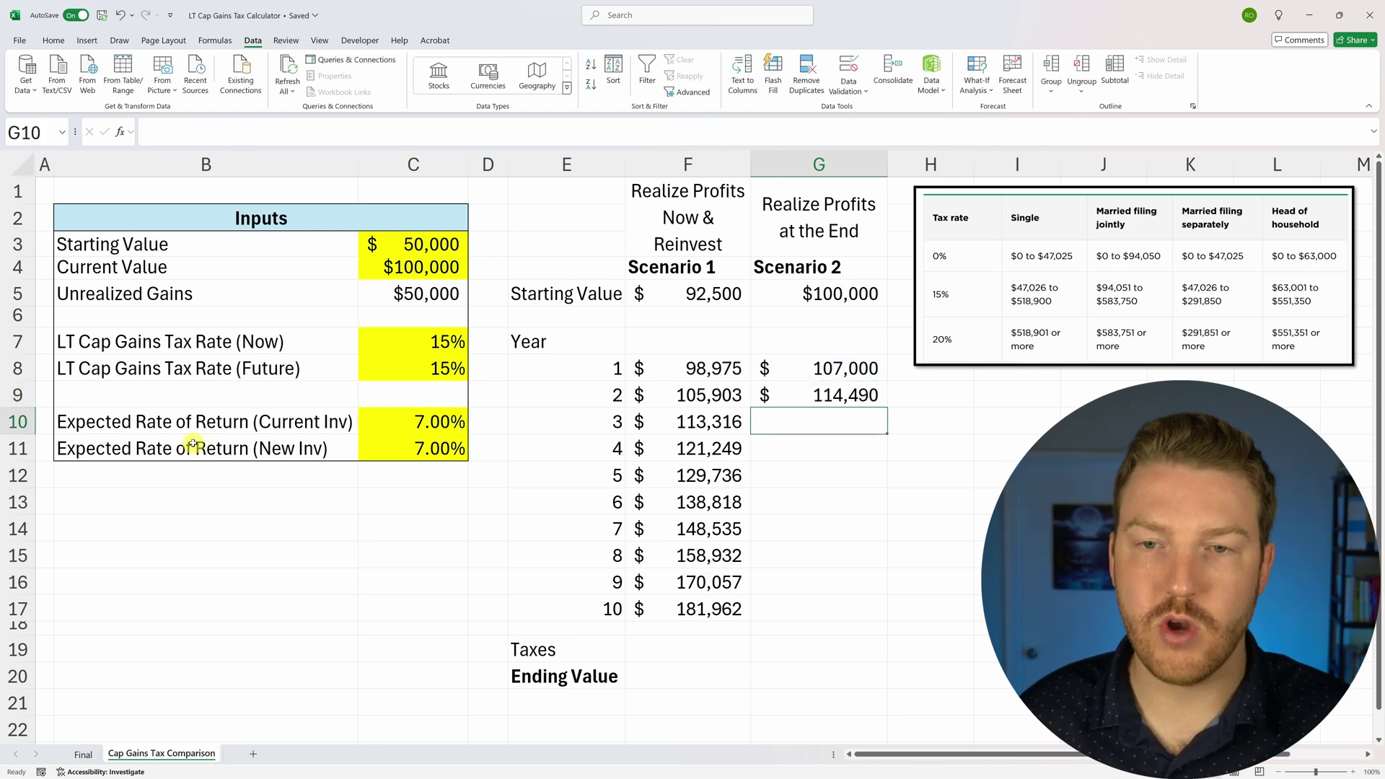
left_click(812, 395)
left_click_drag(890, 405, 866, 627)
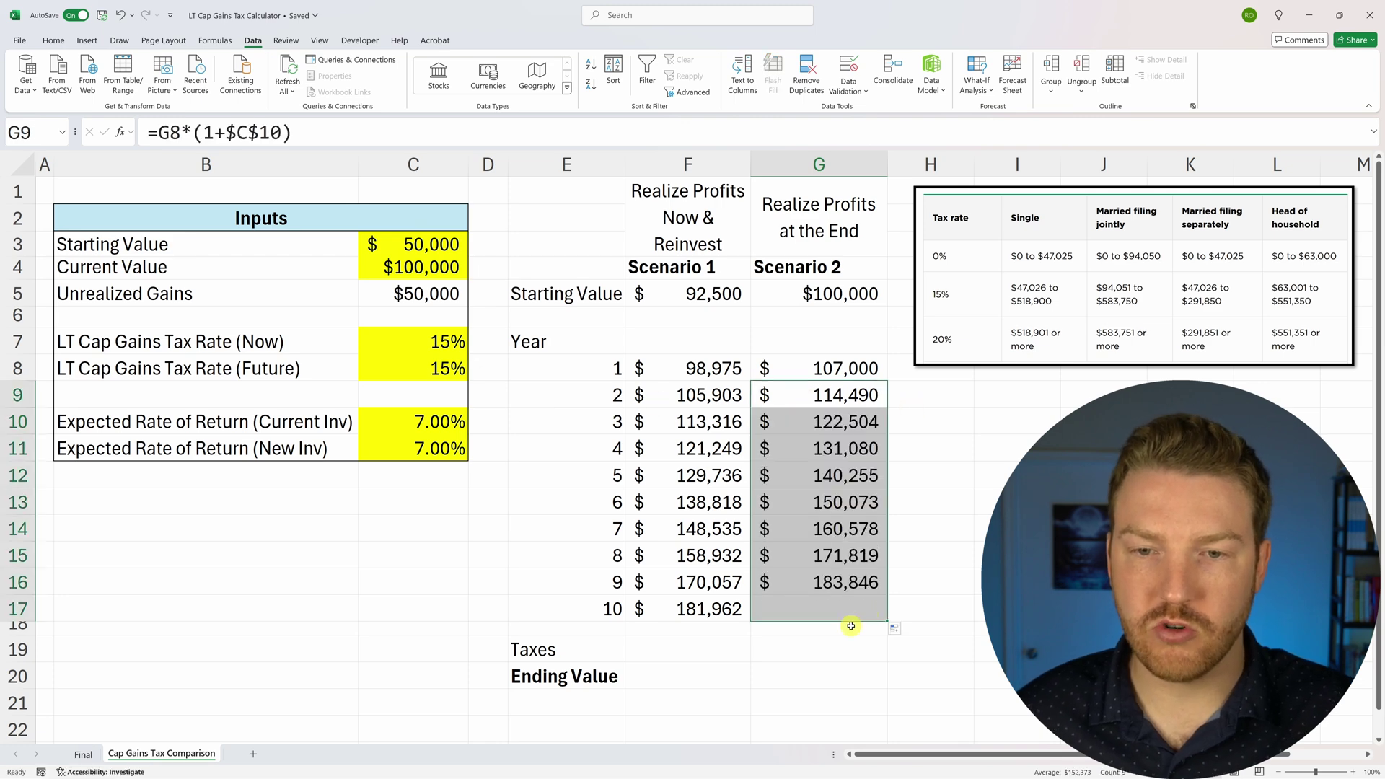
left_click(852, 634)
left_click(843, 611)
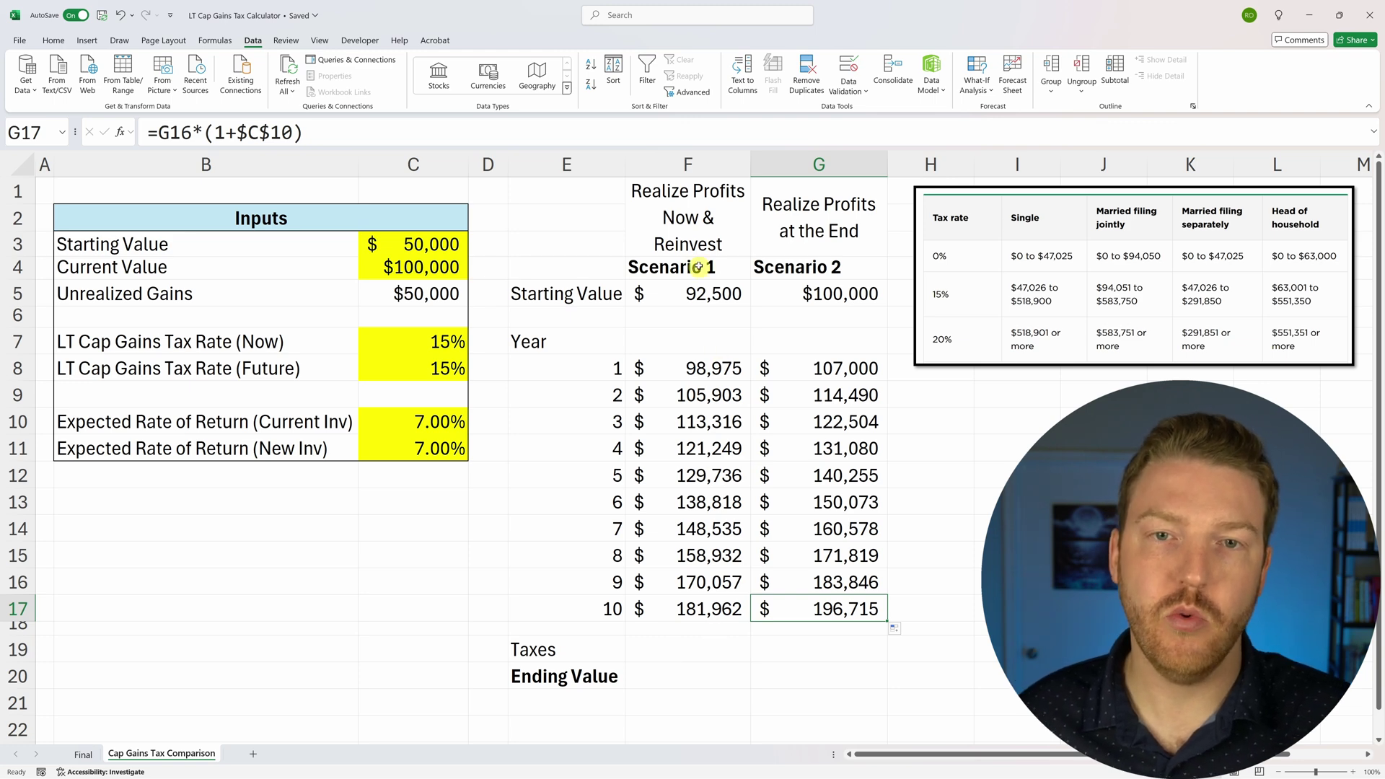
left_click_drag(694, 245, 684, 735)
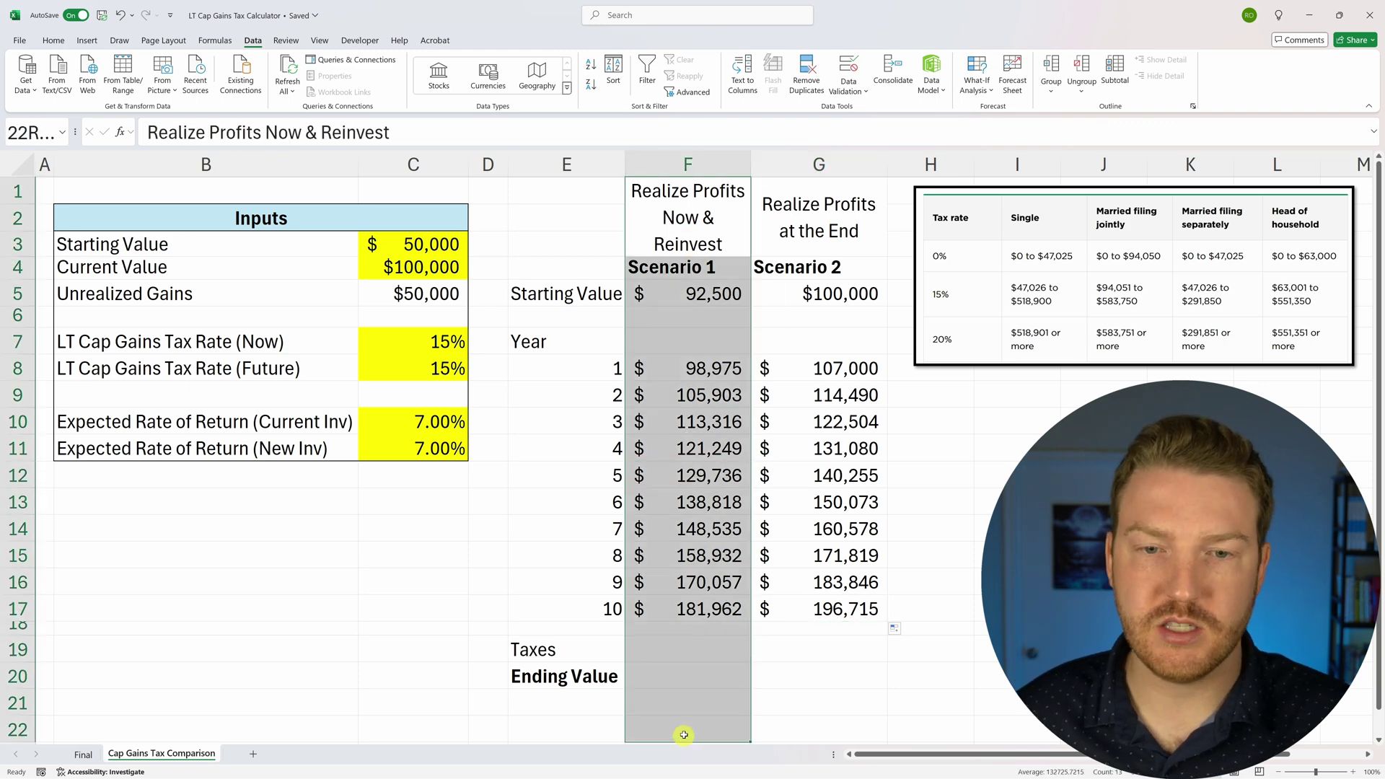
left_click(706, 289)
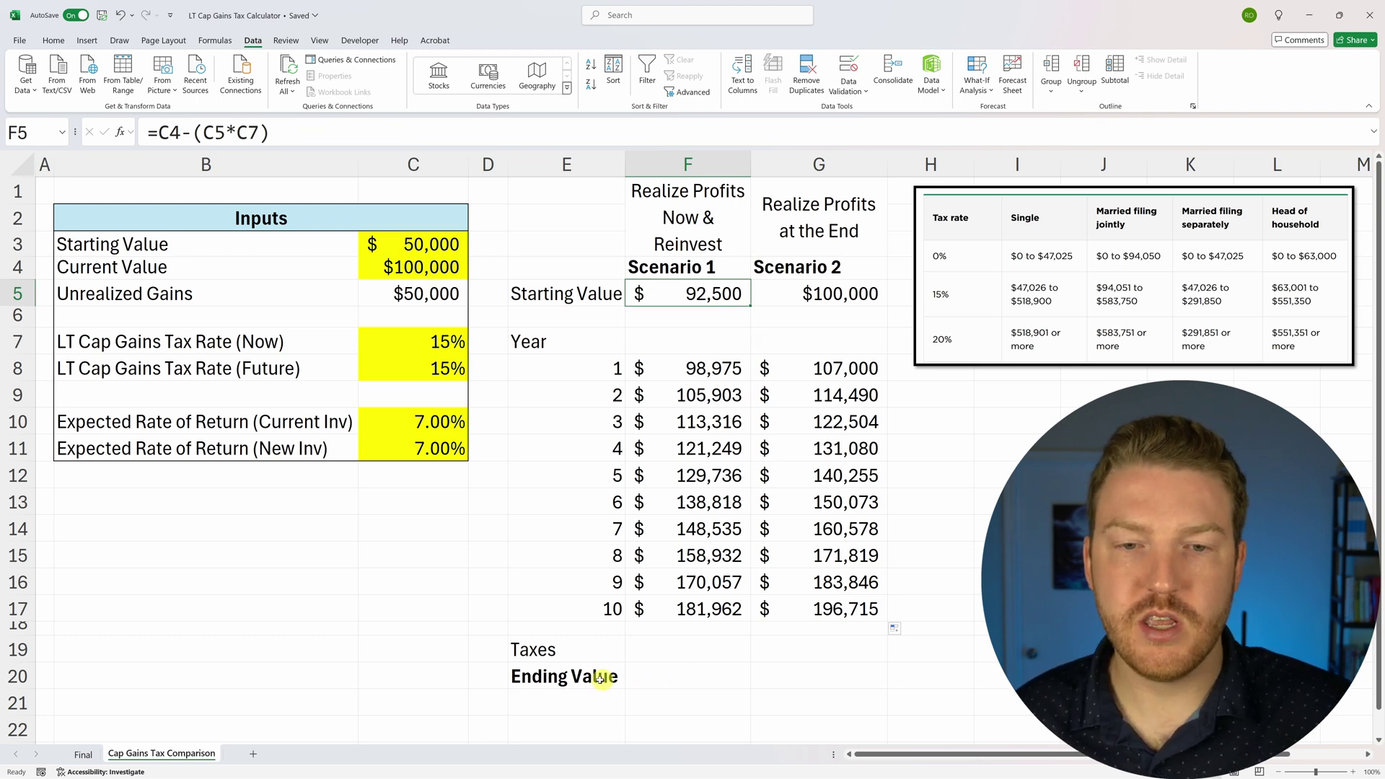
left_click_drag(598, 677, 875, 678)
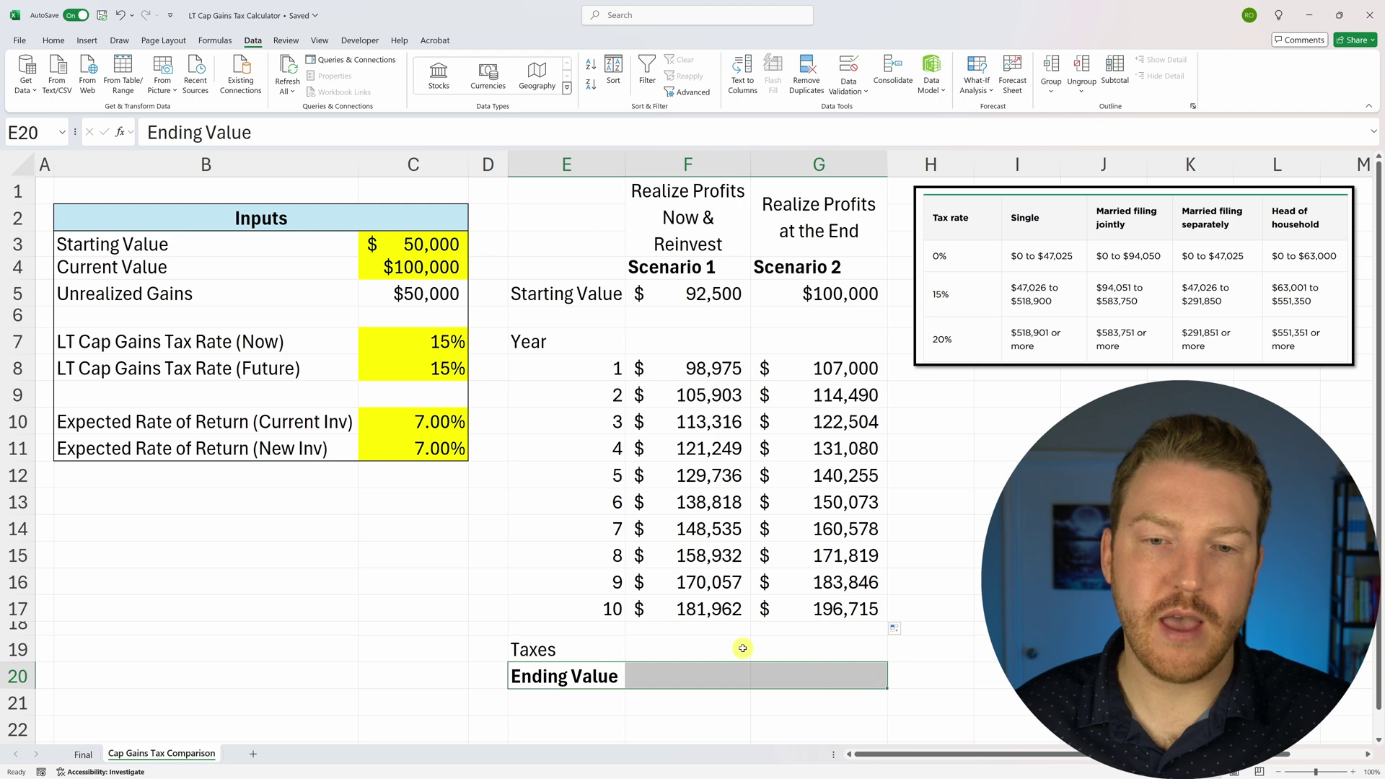
Enter =(F17-F5)*C8 in F19, giving Scenario 1 taxes of $13,419.23
left_click(709, 648)
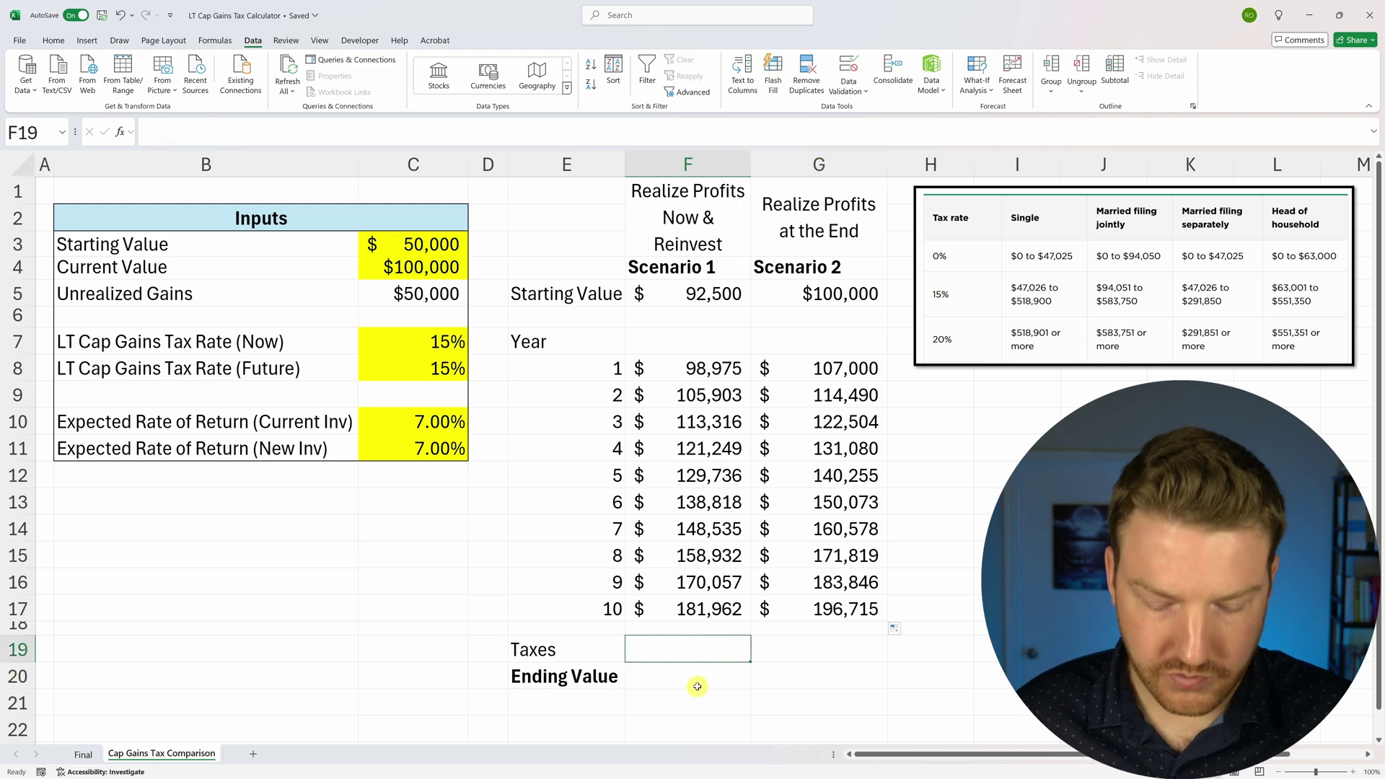
type("=")
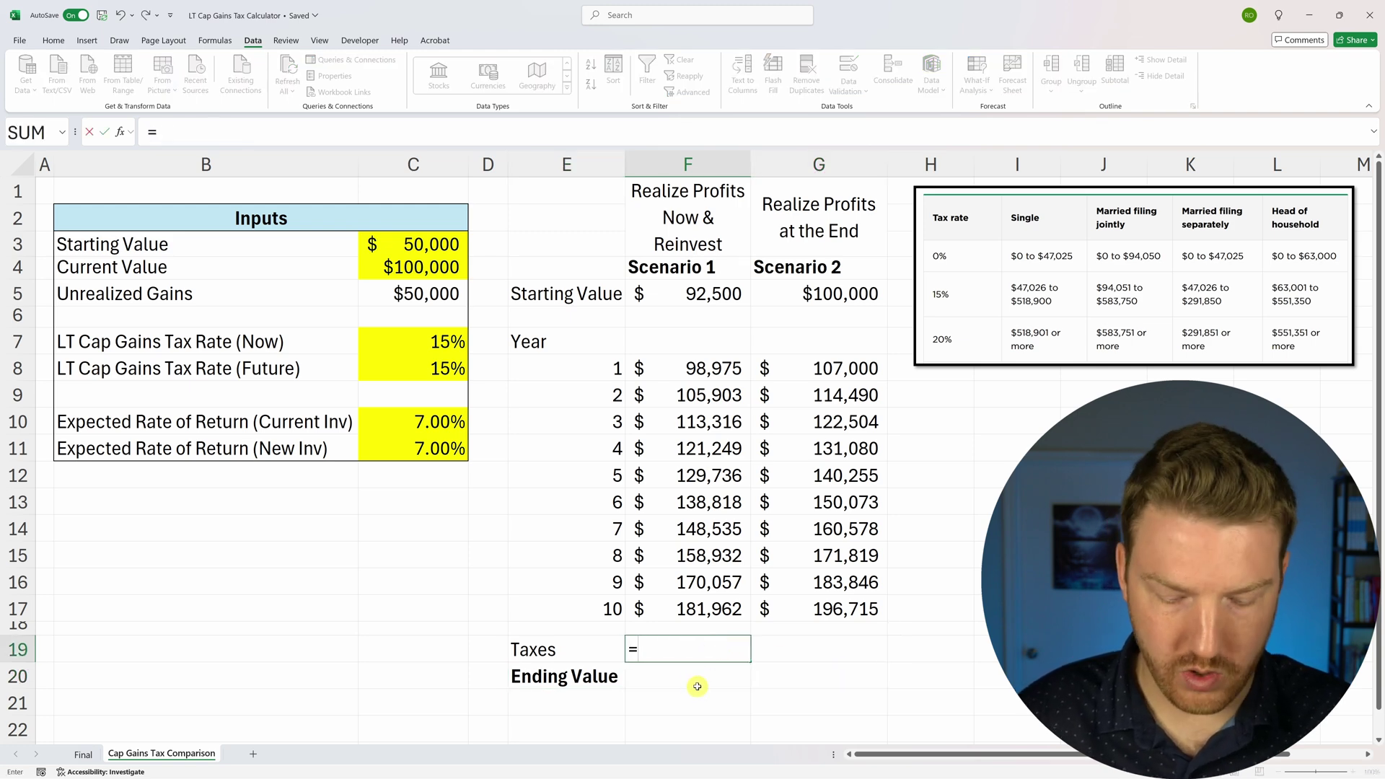
type("(")
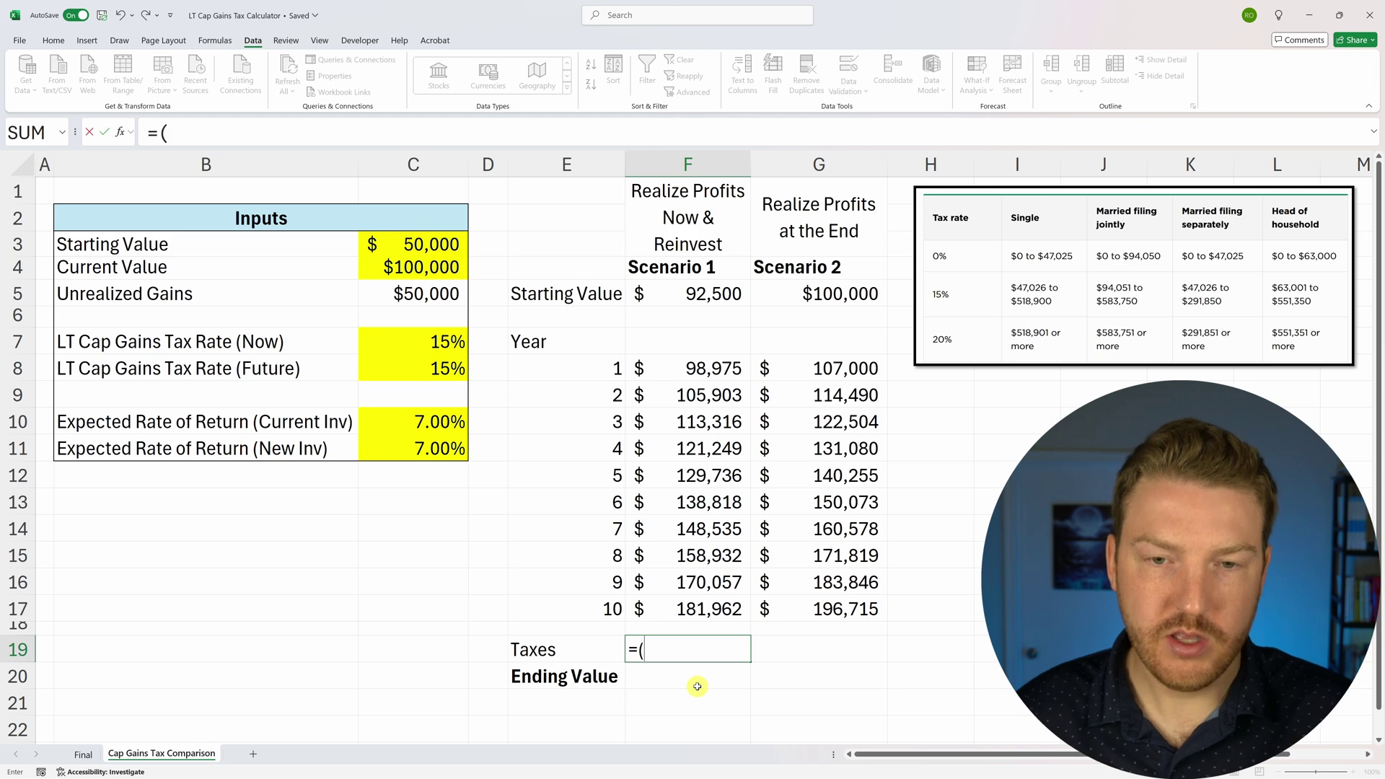
left_click(689, 608)
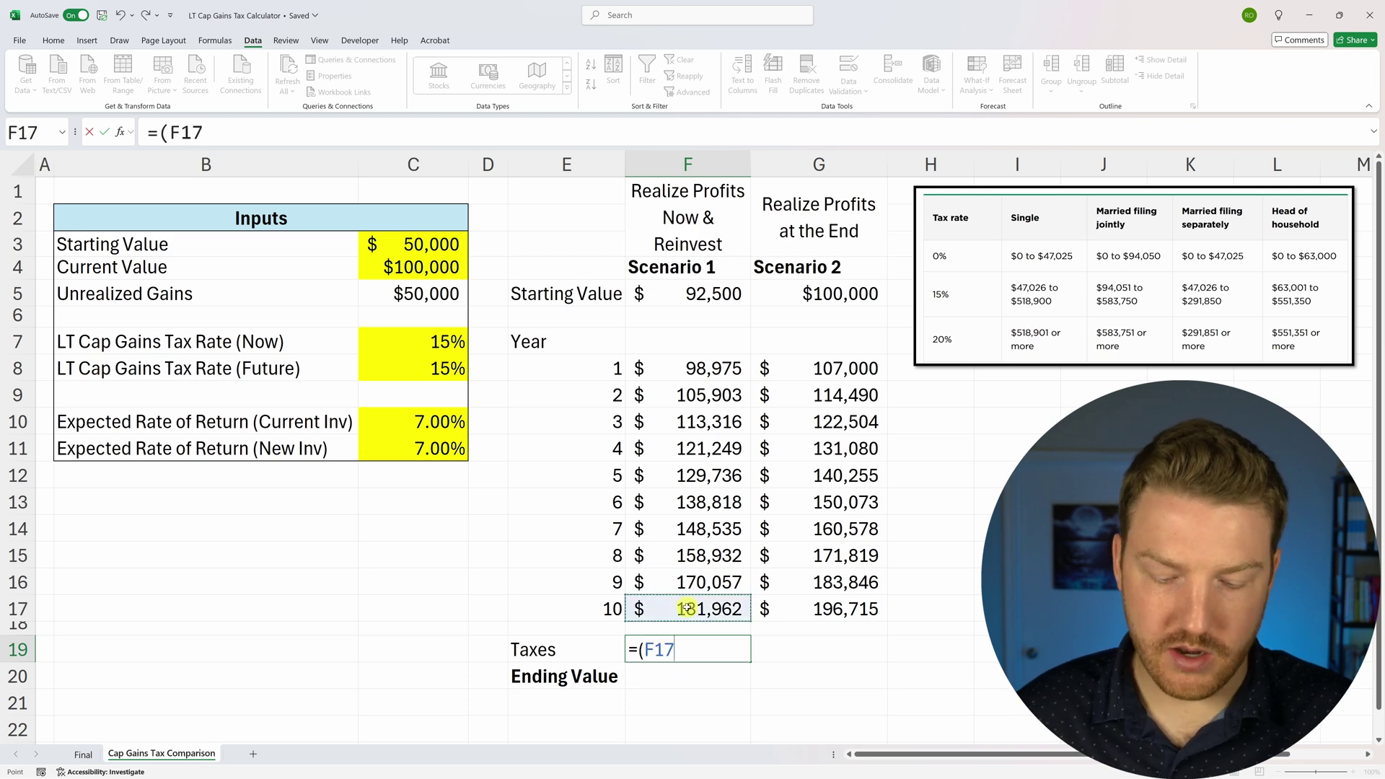
type("-")
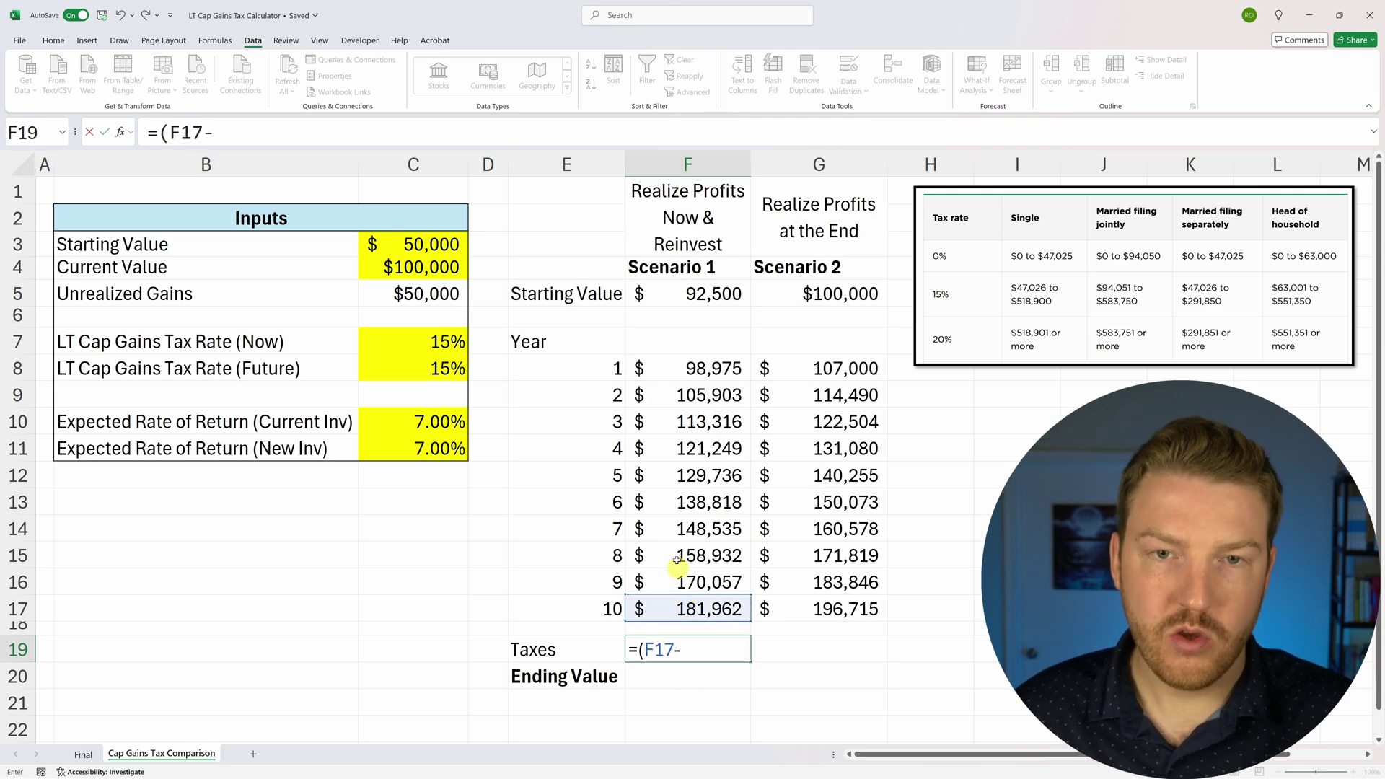
left_click(700, 293)
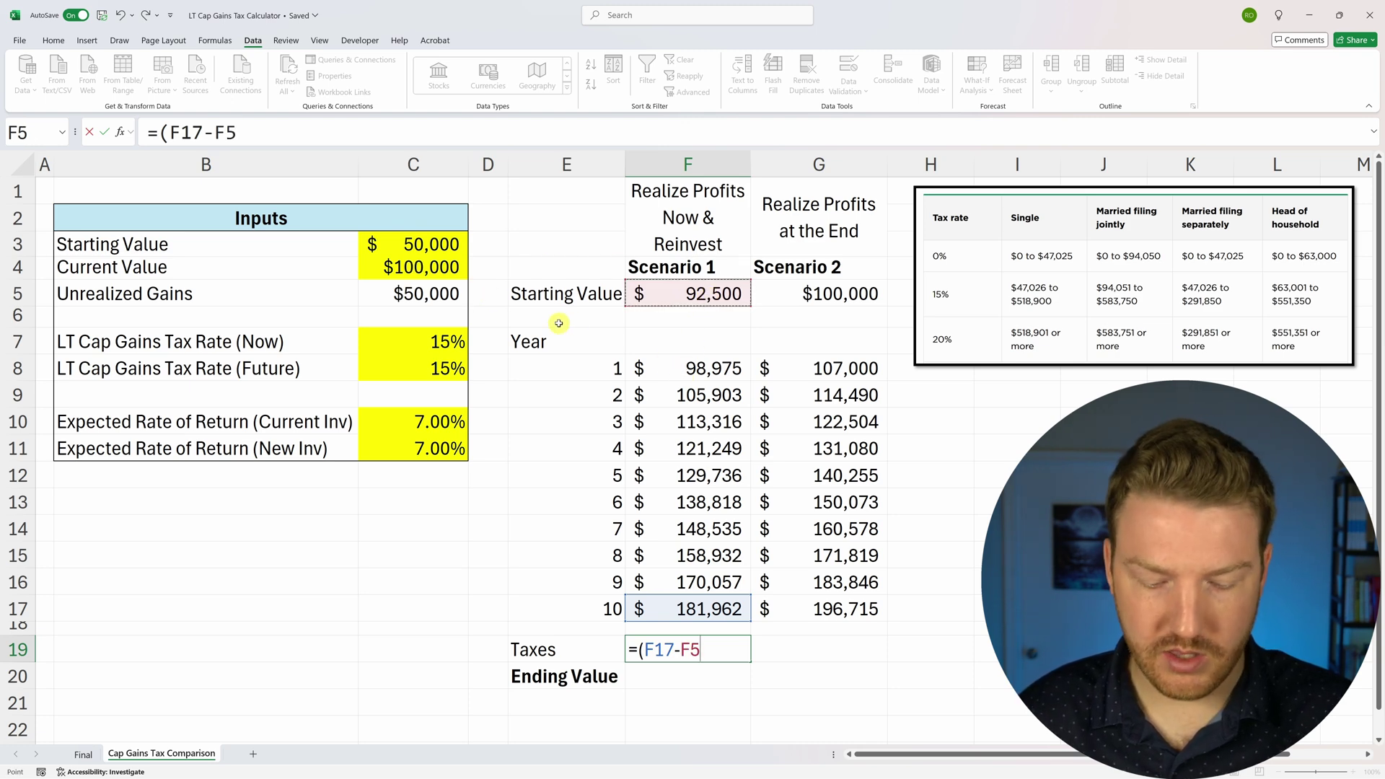
type(")*")
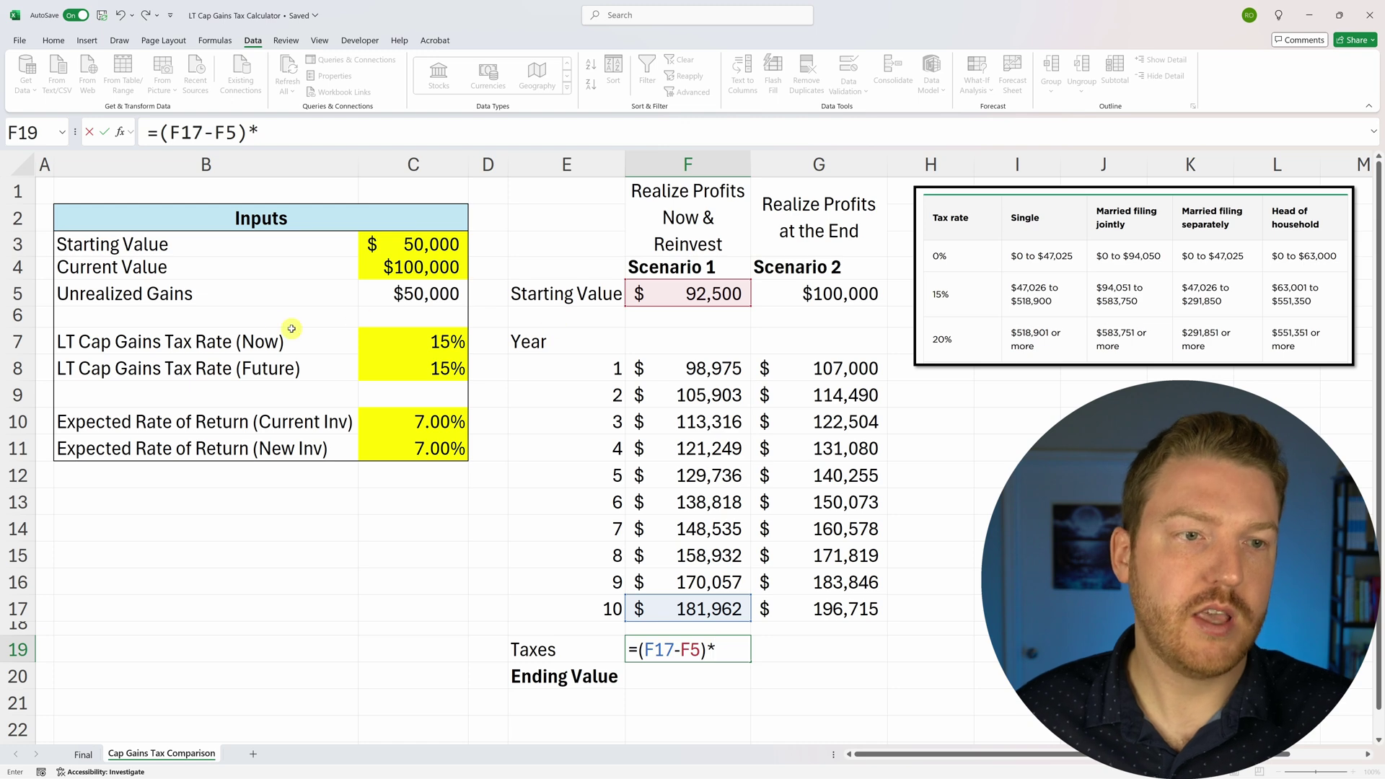
left_click(418, 371)
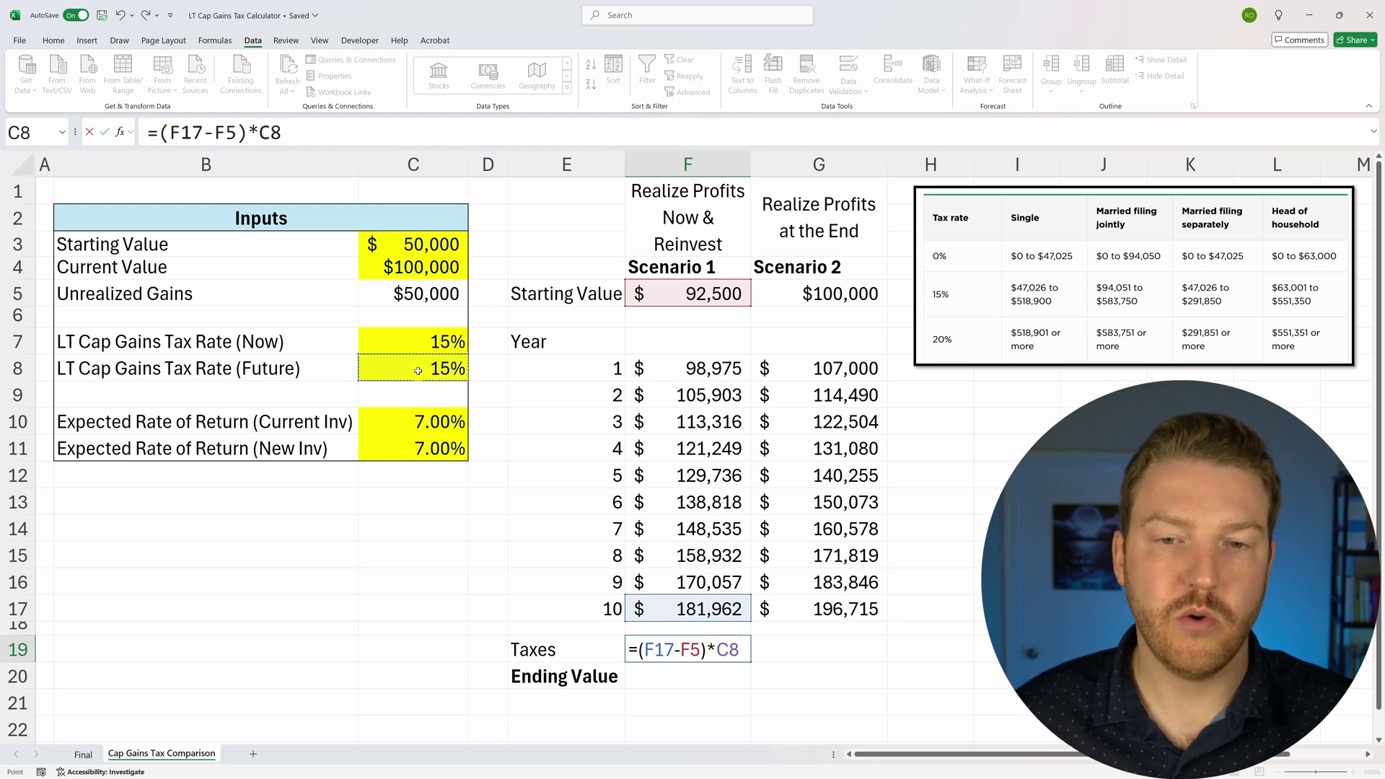
key("Return")
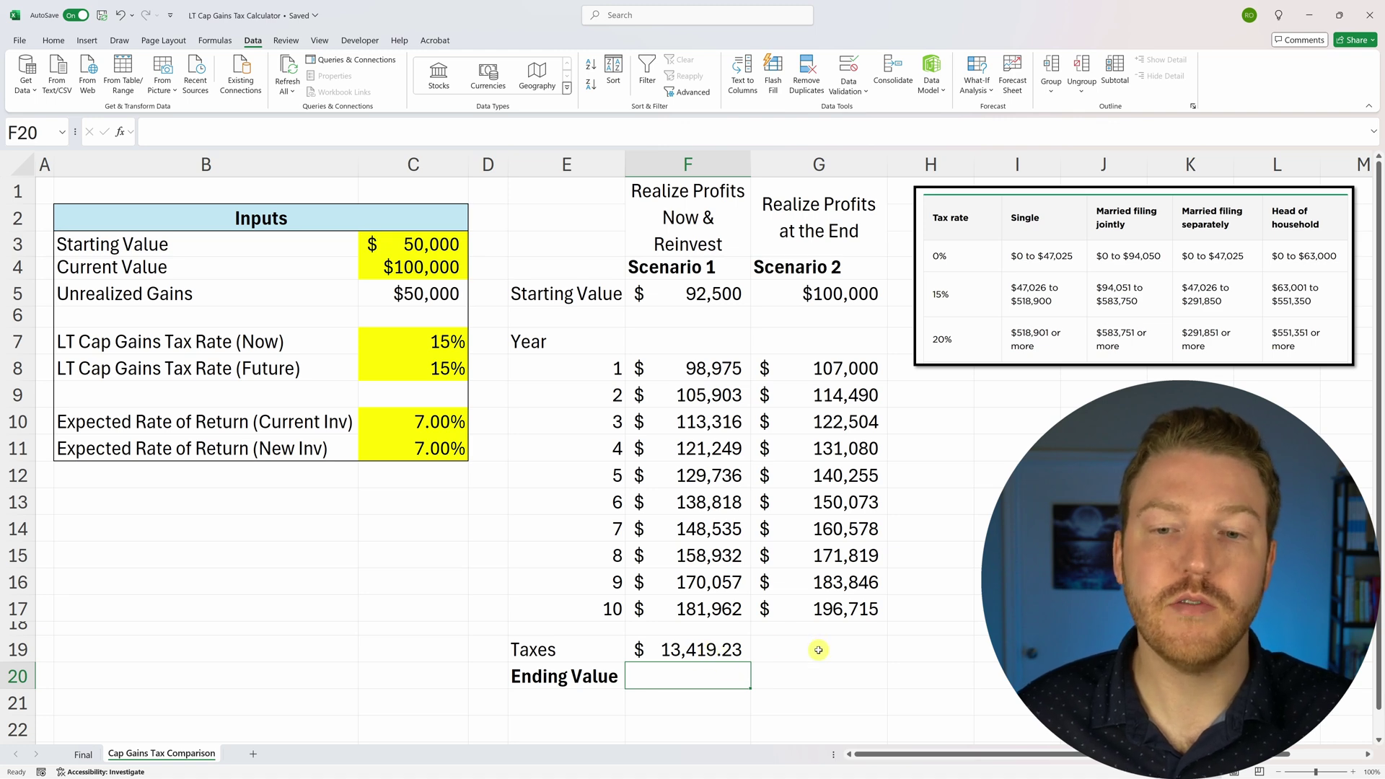
left_click(671, 649)
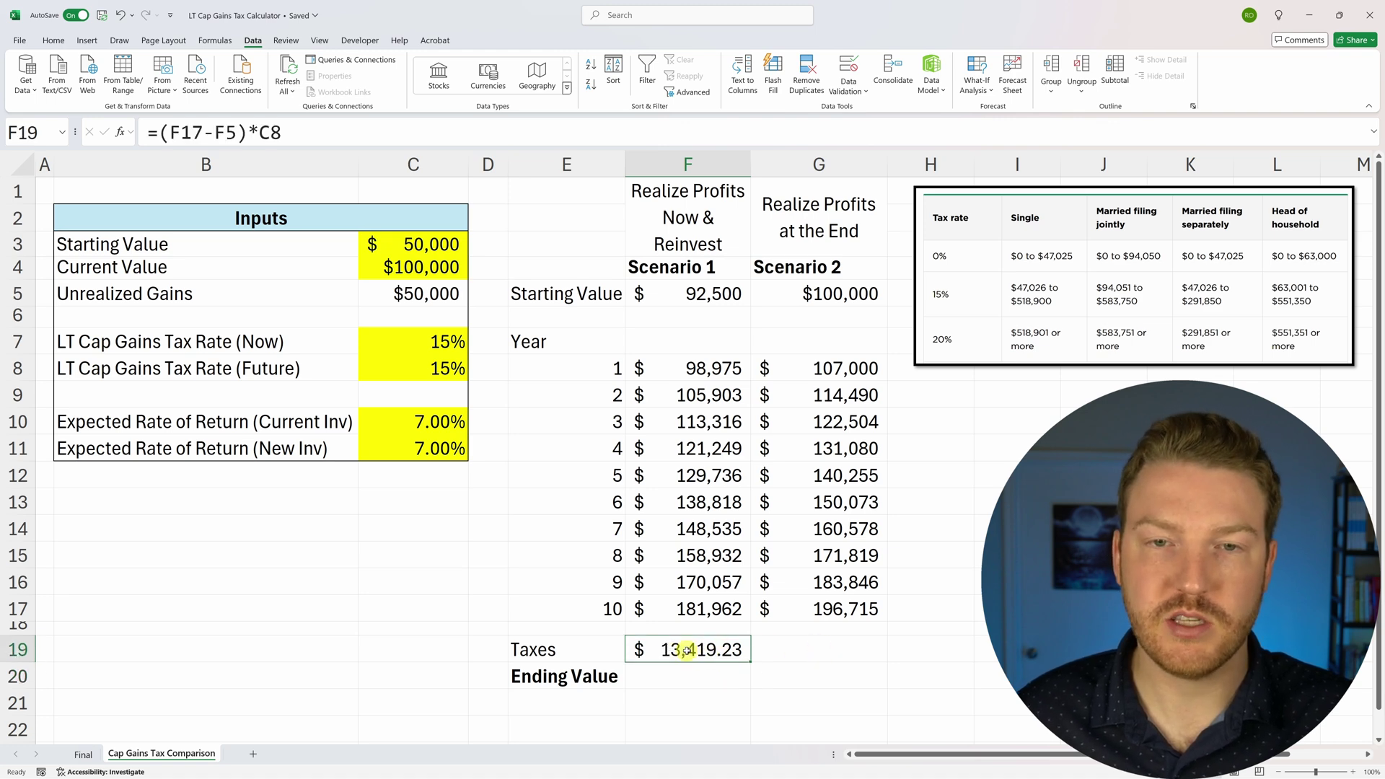
left_click(815, 650)
Enter =(G17-C3)*C8 in G19, giving Scenario 2 taxes of $22,007.27
type("=")
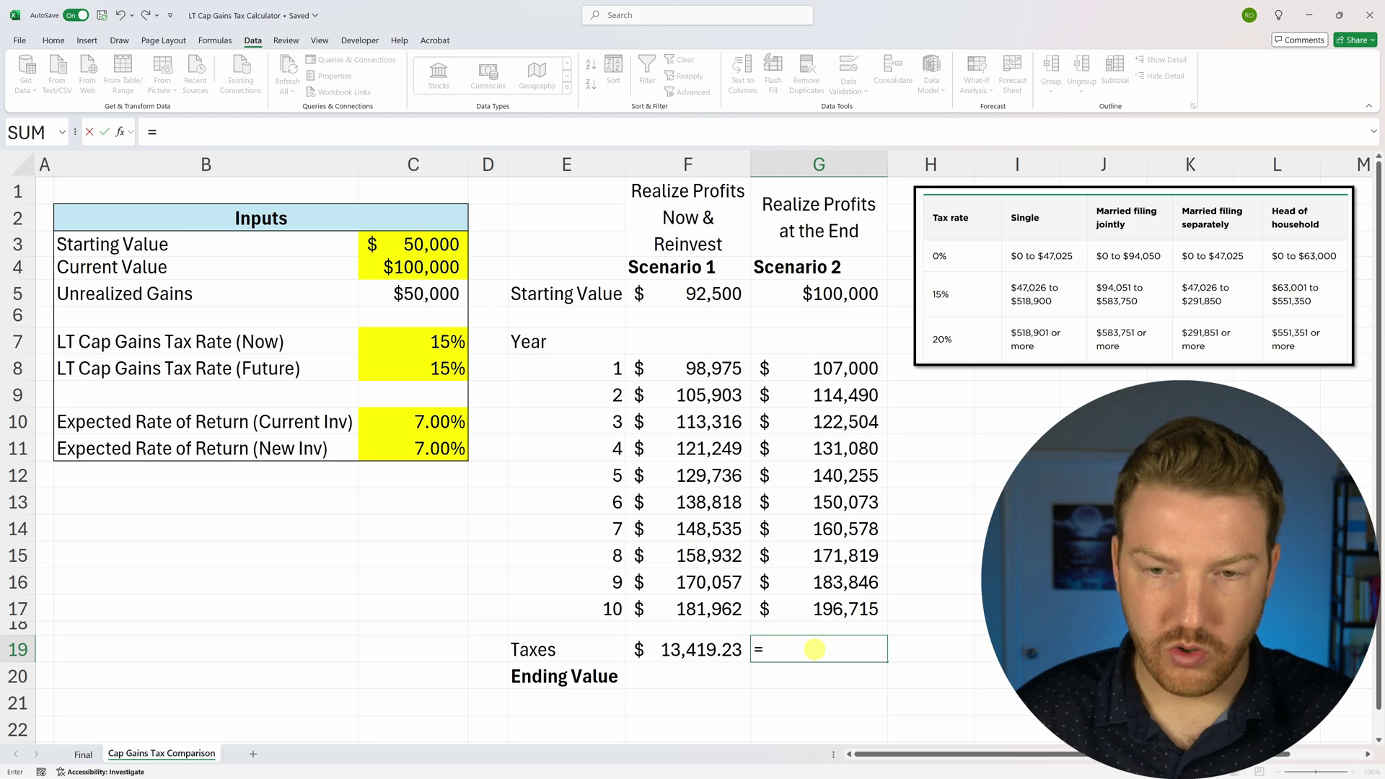
type("(")
left_click(835, 611)
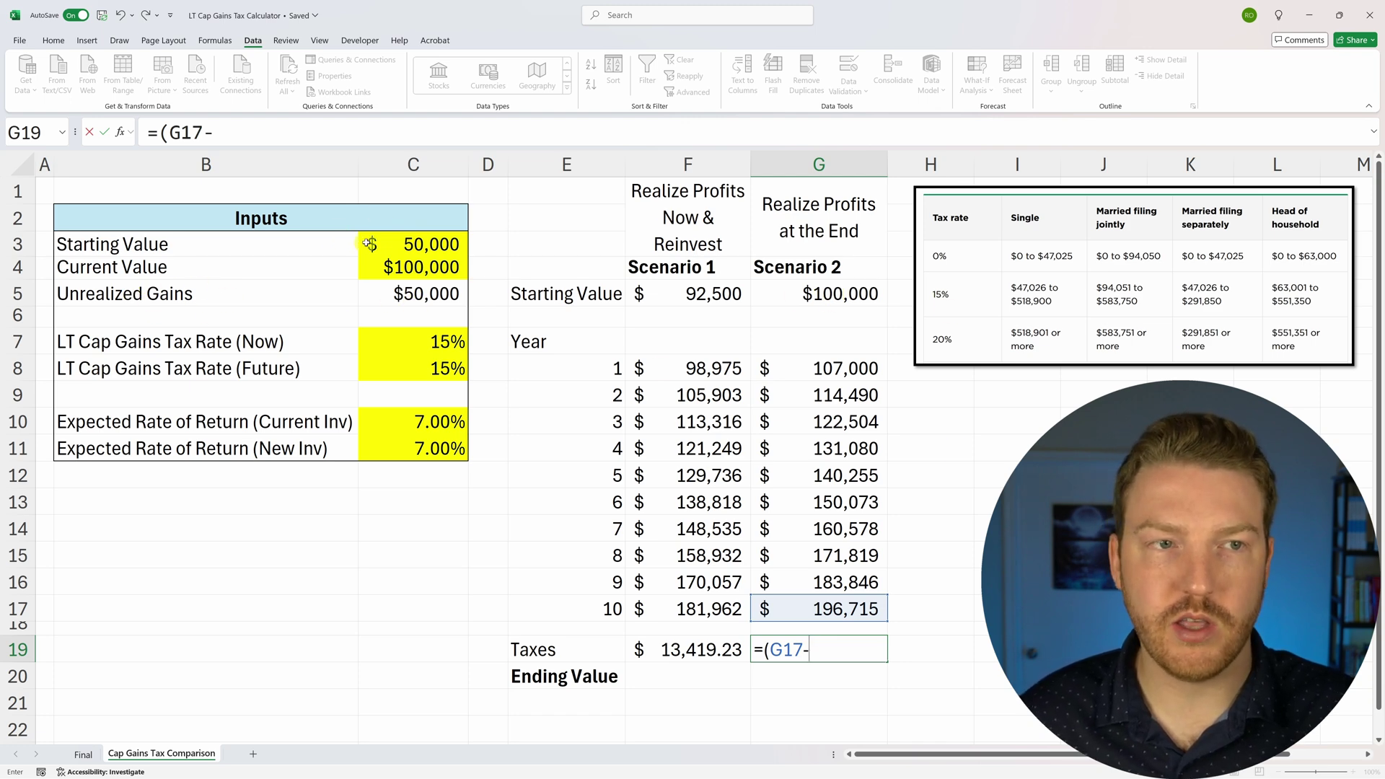
left_click(422, 242)
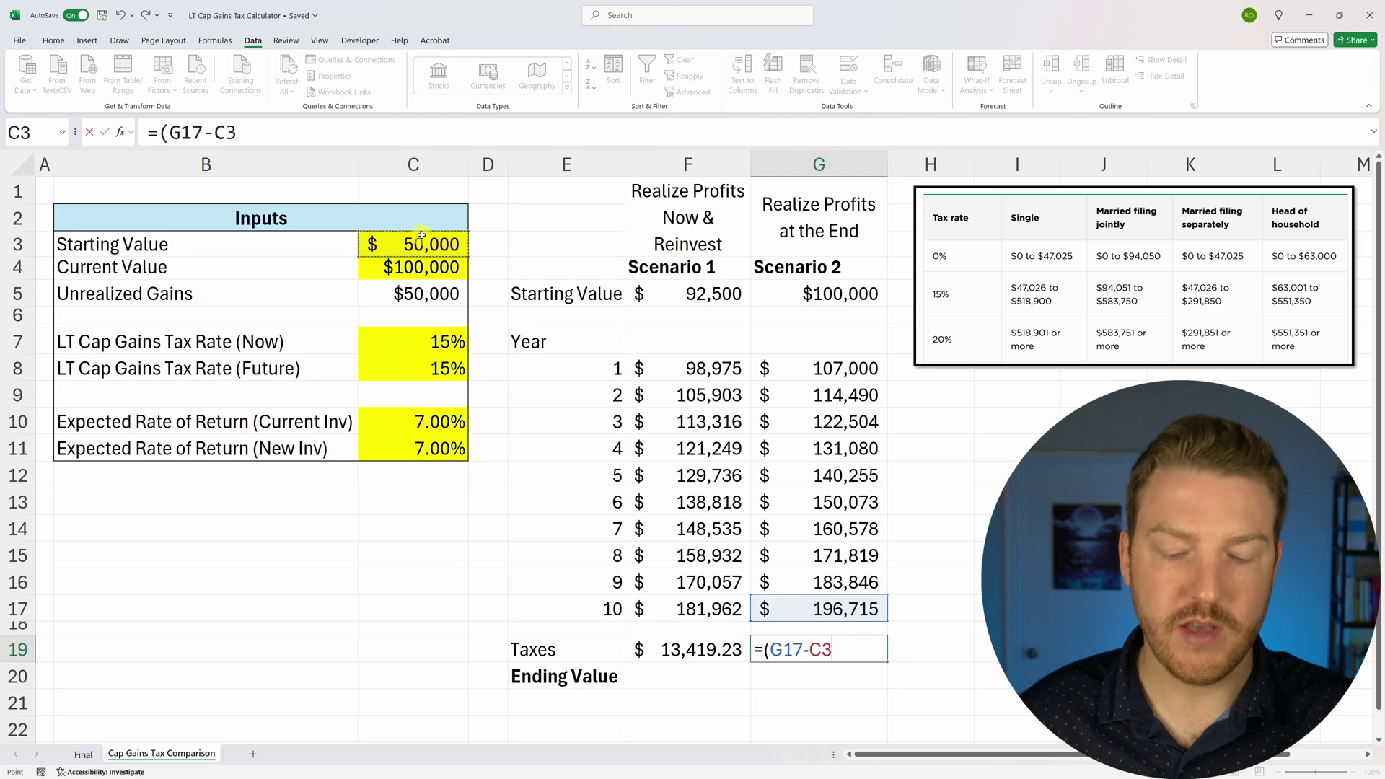
type(")*")
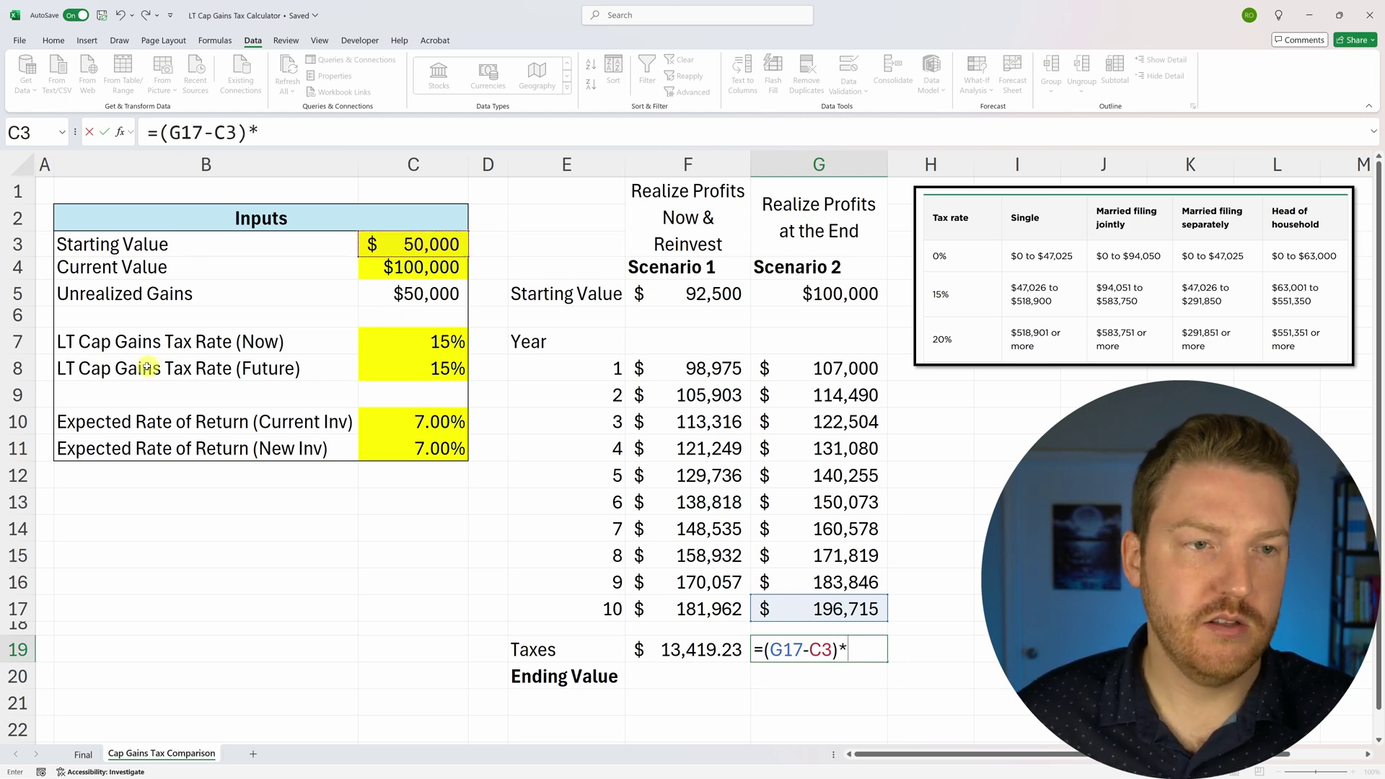
left_click(417, 369)
key("Return")
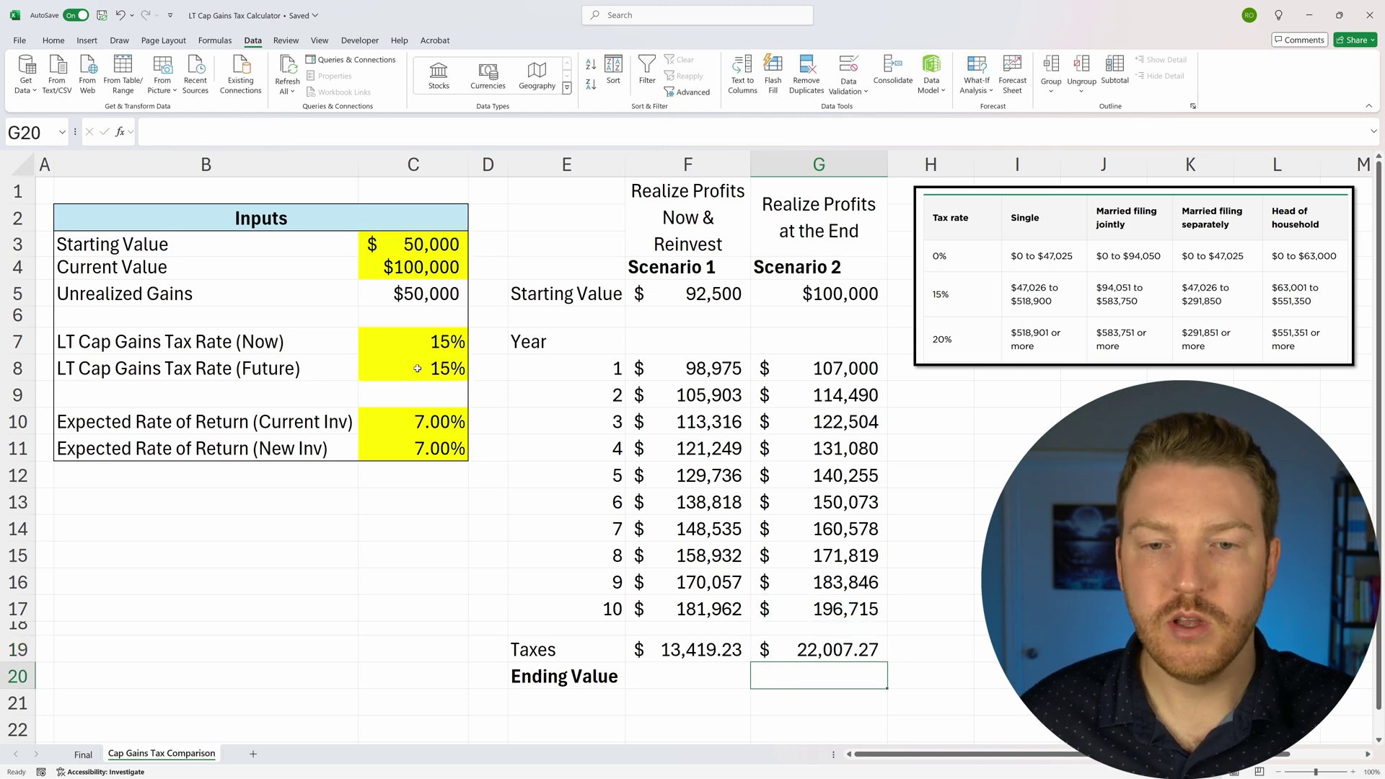
left_click(853, 650)
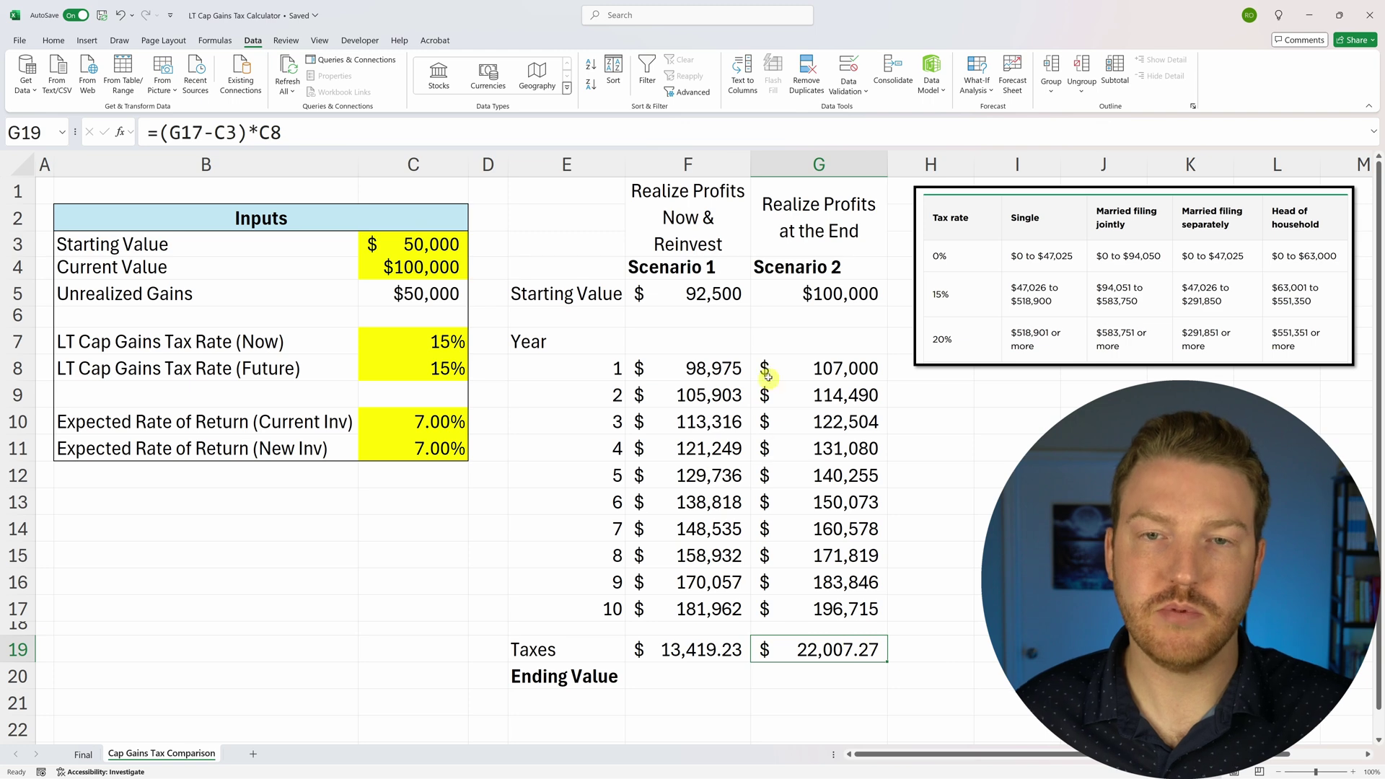
Enter =F17-F19 in F20 for Scenario 1's ending value of $168,542.28
left_click(681, 678)
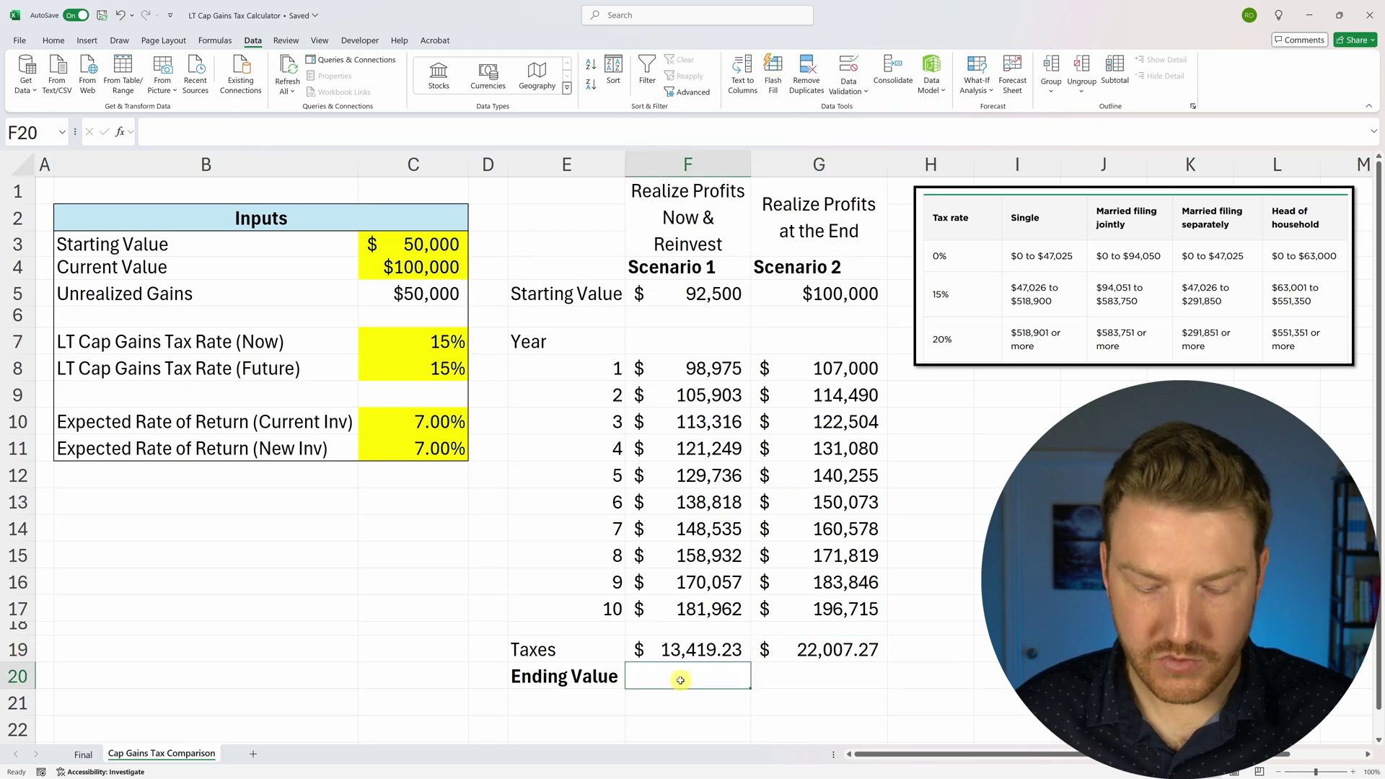
type("=")
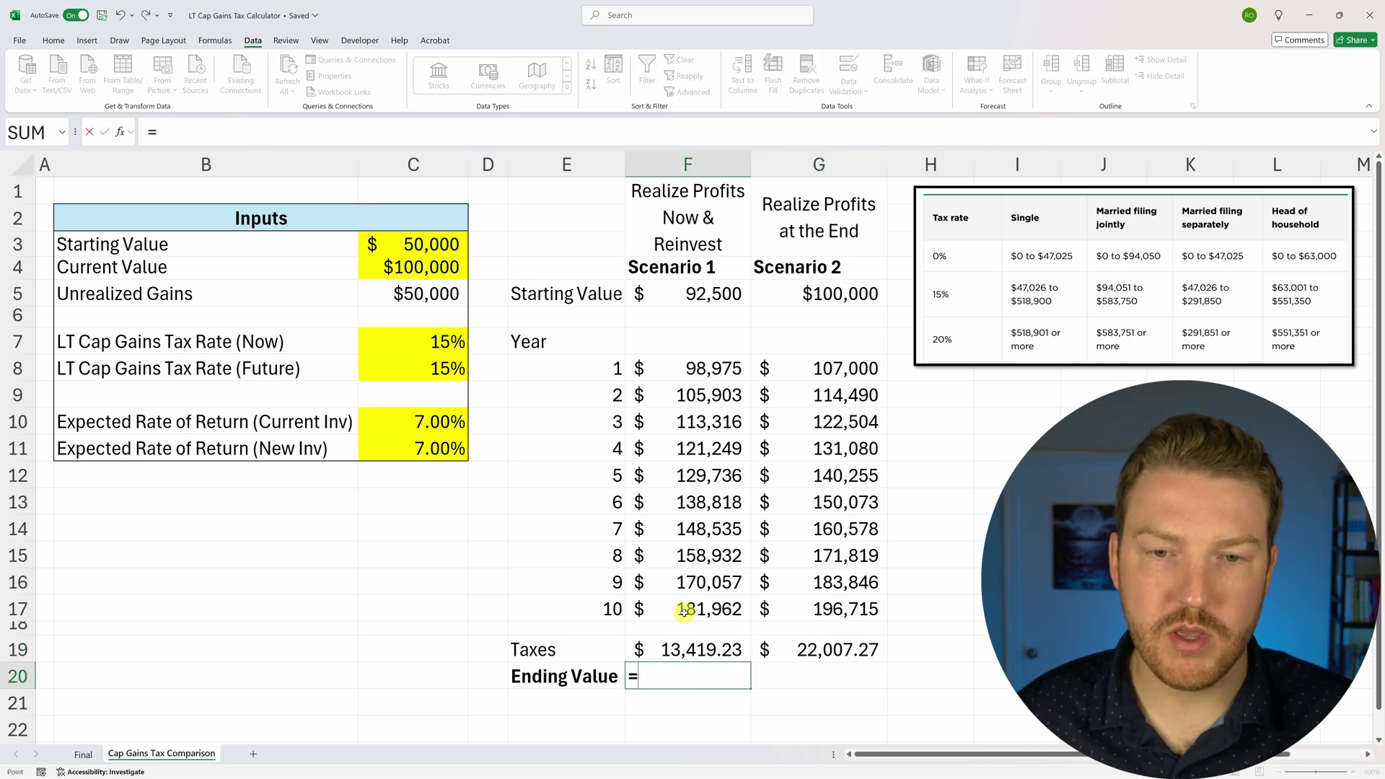
left_click(679, 607)
type("-")
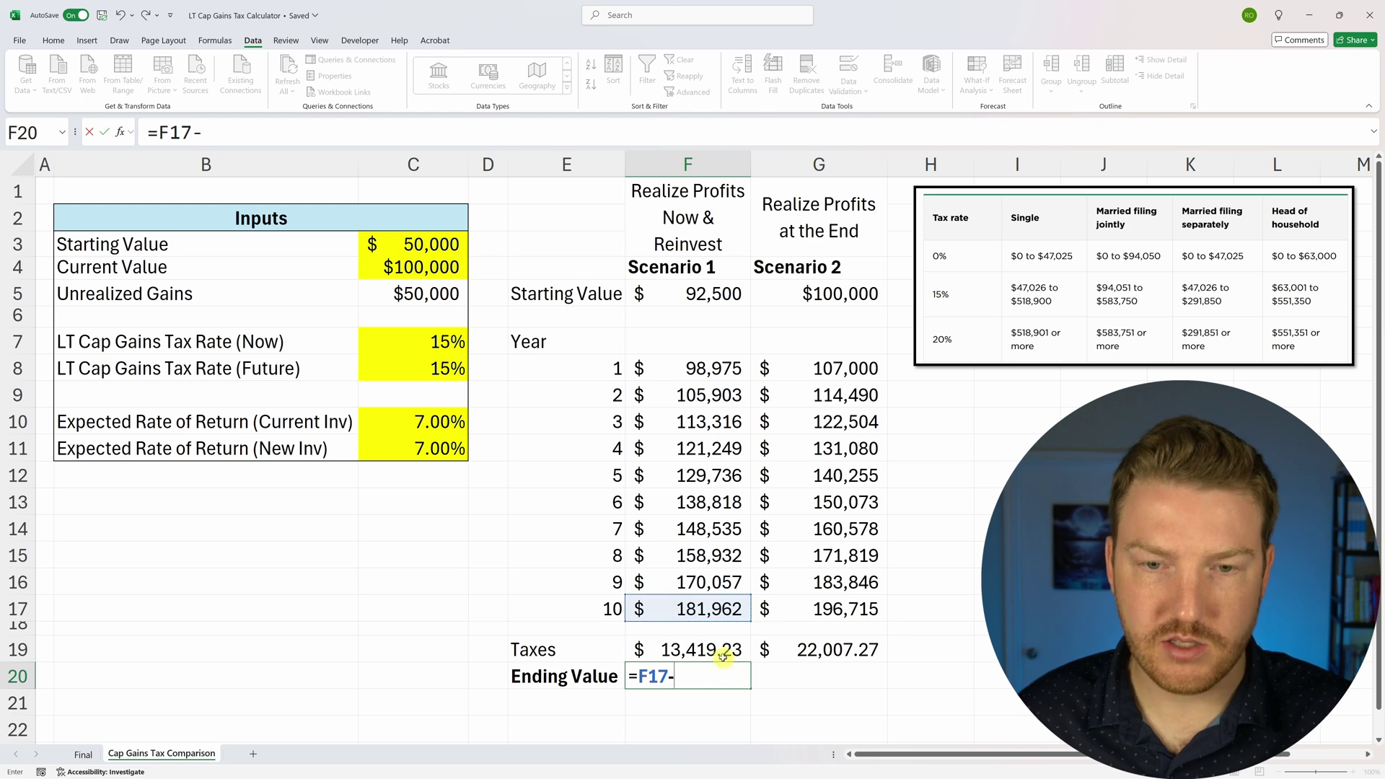
left_click(700, 651)
key("Return")
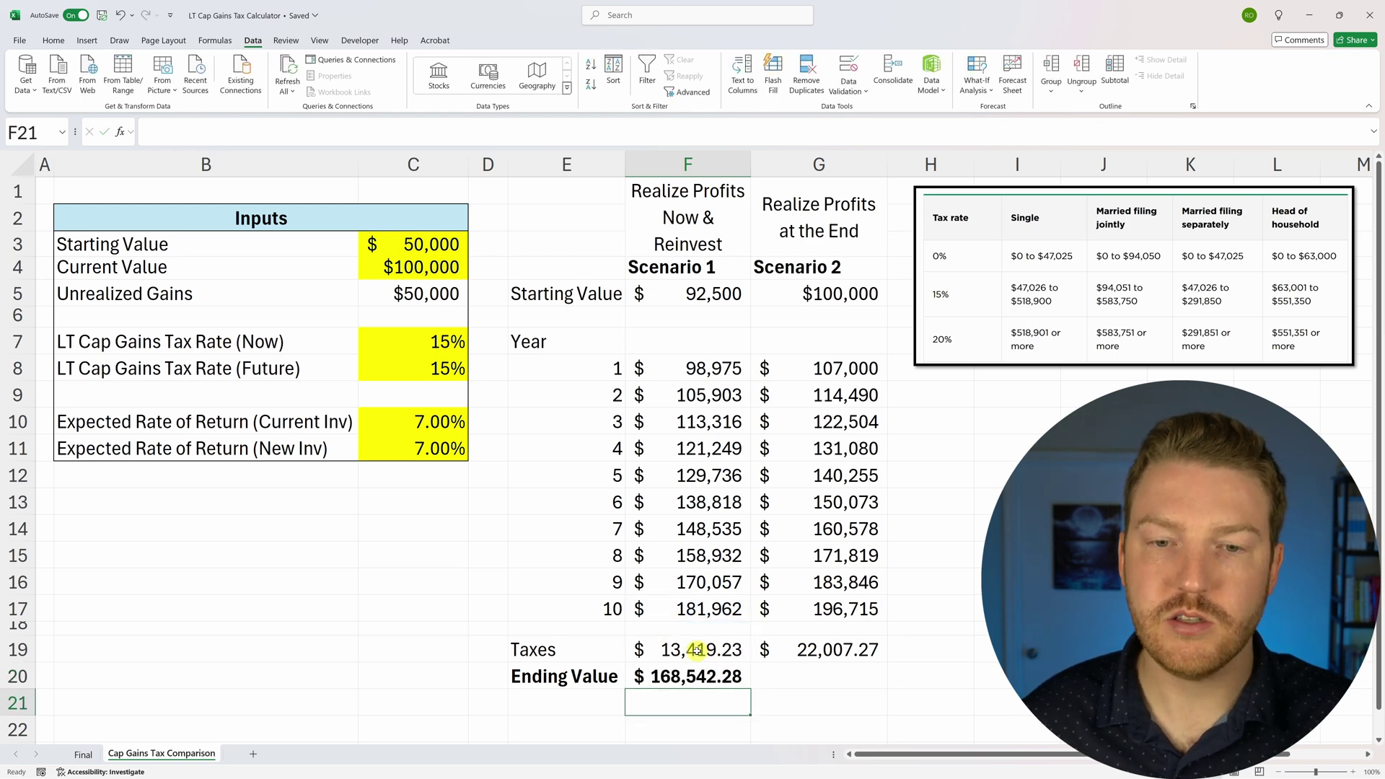
Copy the ending value formula to G20, showing $174,707.87 for Scenario 2
left_click(743, 682)
left_click_drag(751, 689, 869, 686)
left_click(829, 707)
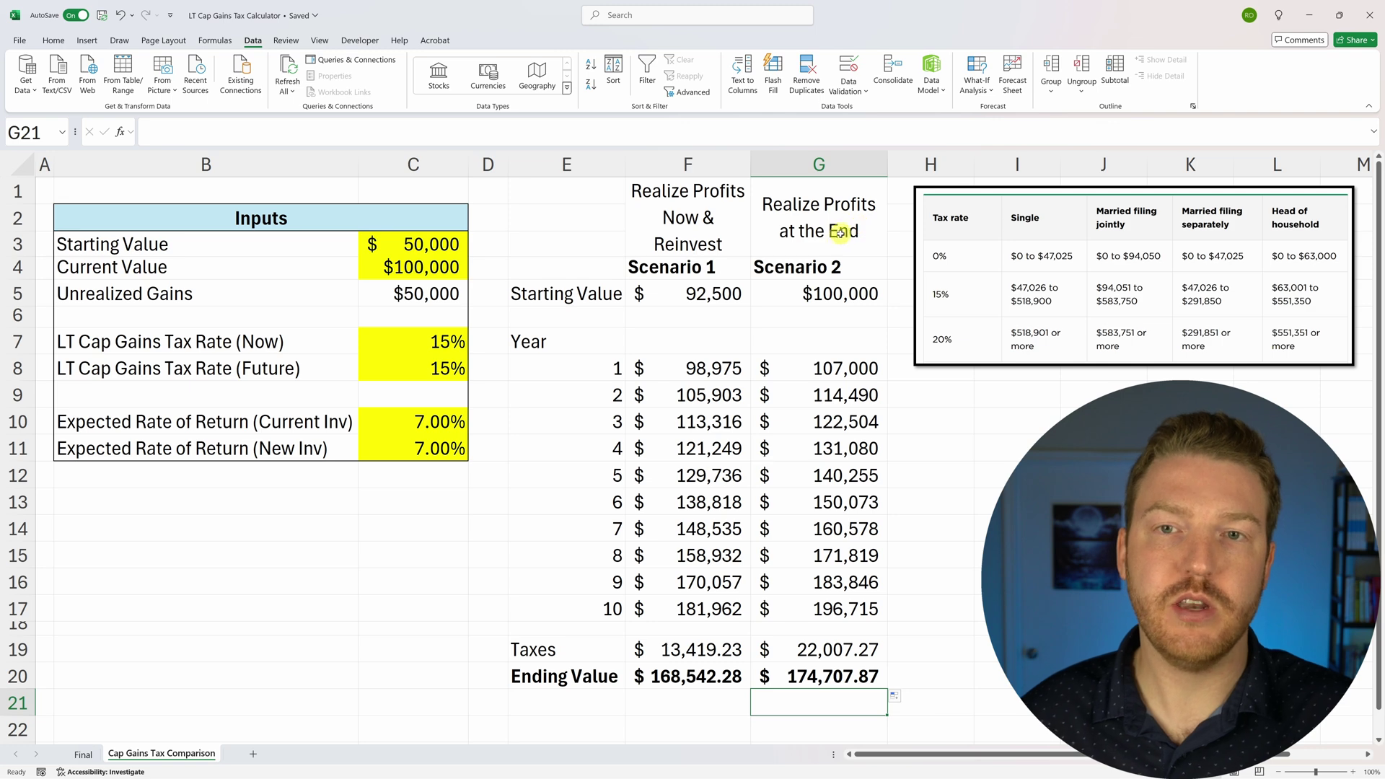
left_click_drag(845, 231, 866, 678)
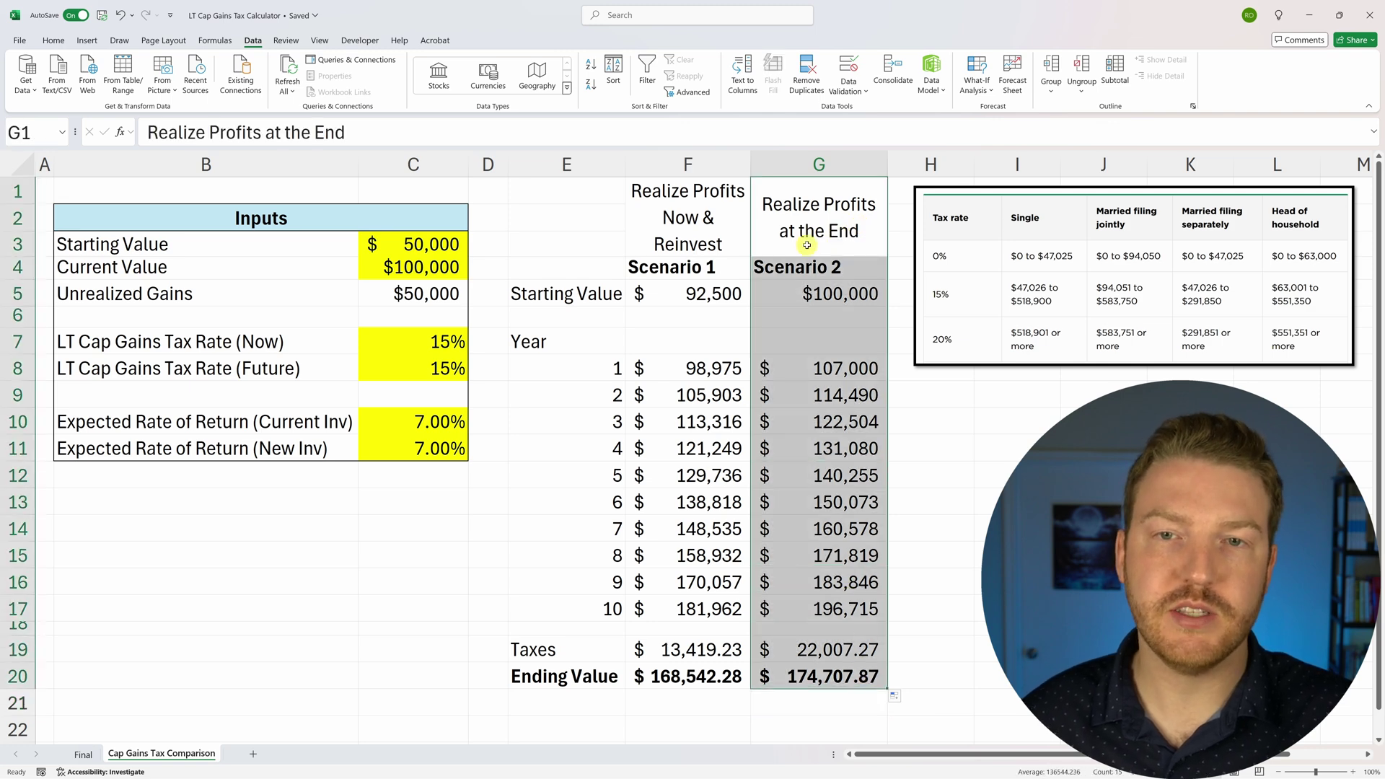
left_click(794, 217)
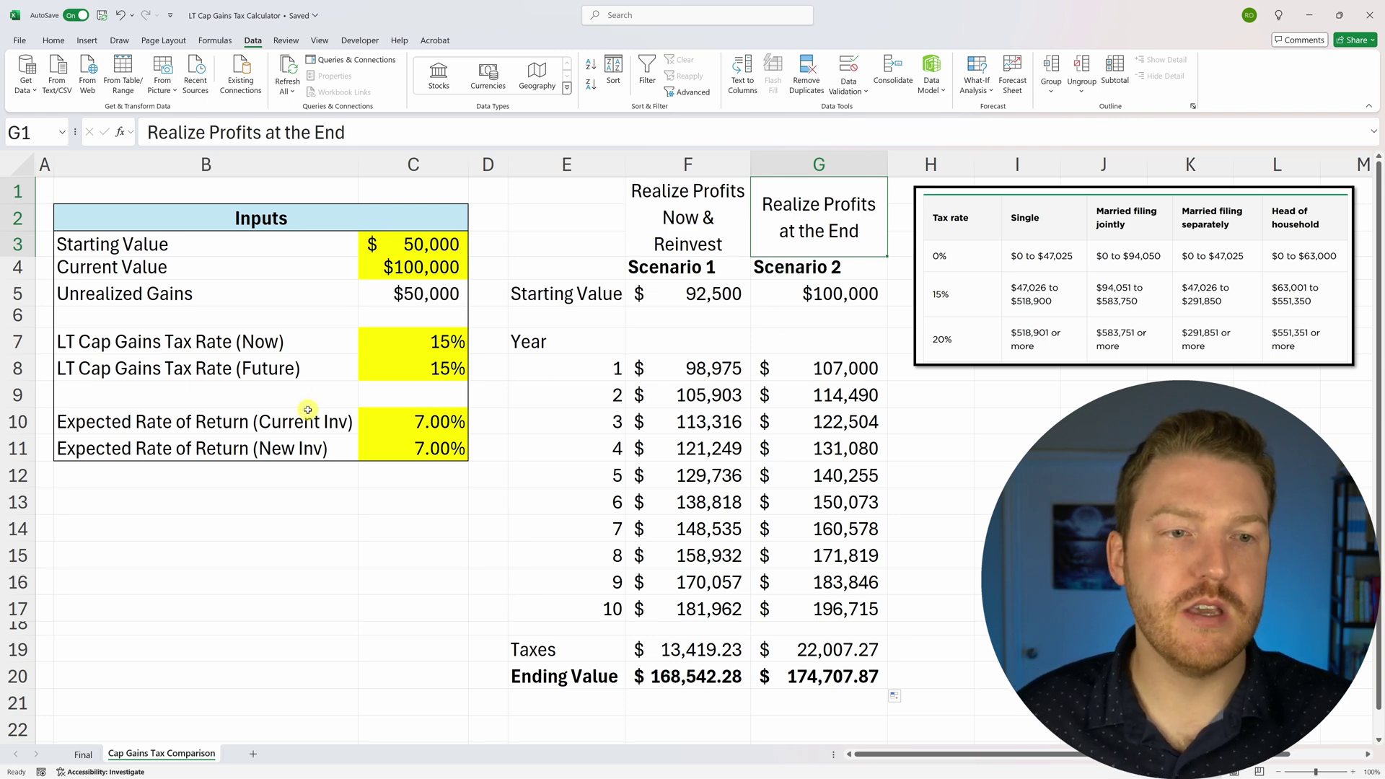
left_click_drag(301, 417, 422, 449)
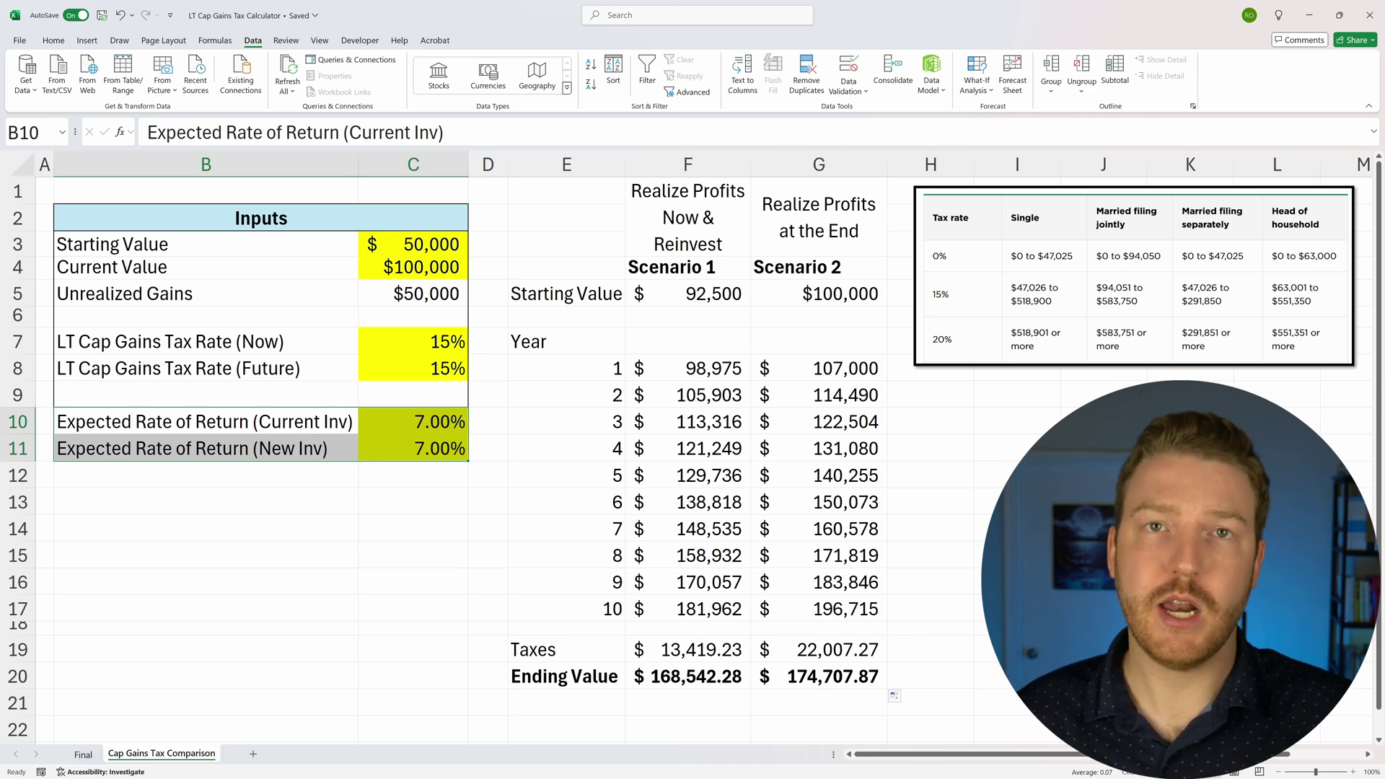
left_click(310, 541)
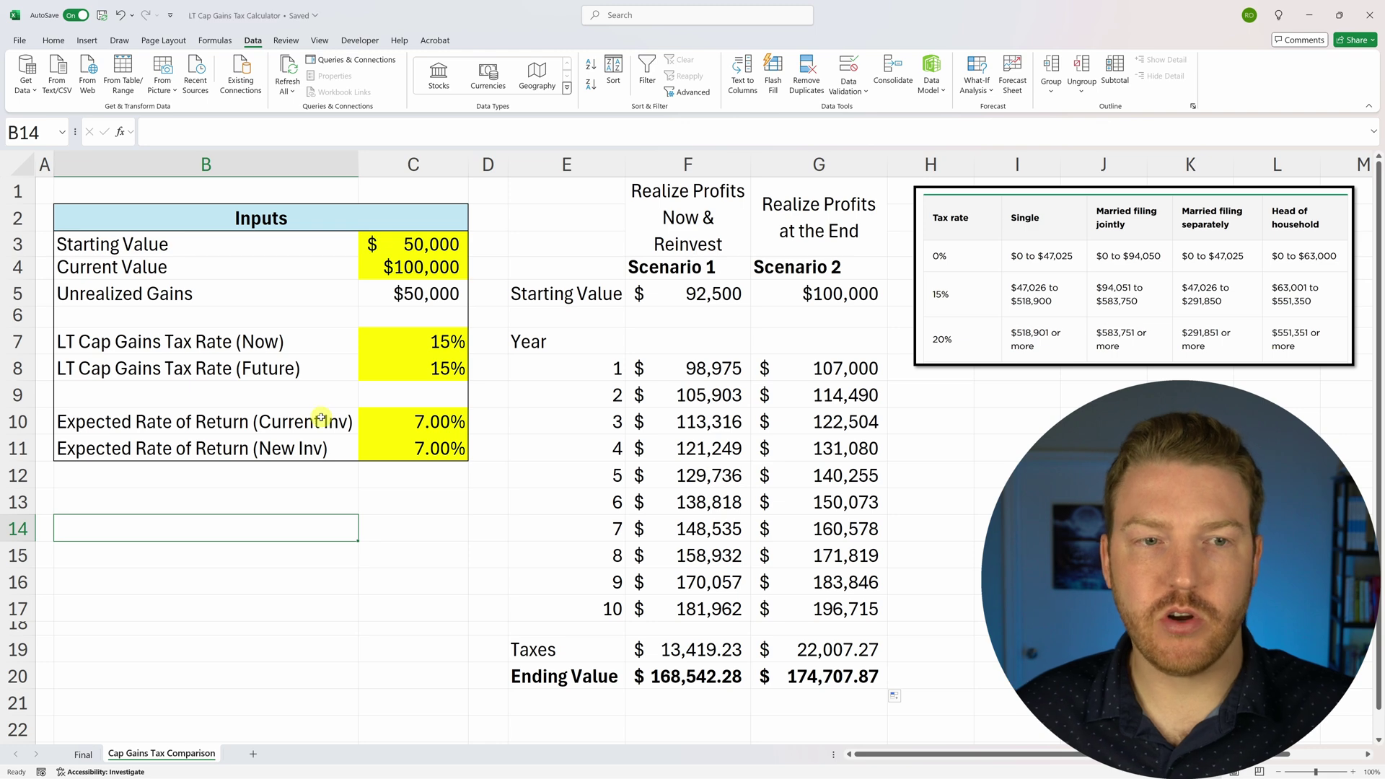
left_click_drag(322, 420, 430, 423)
left_click_drag(299, 447, 433, 453)
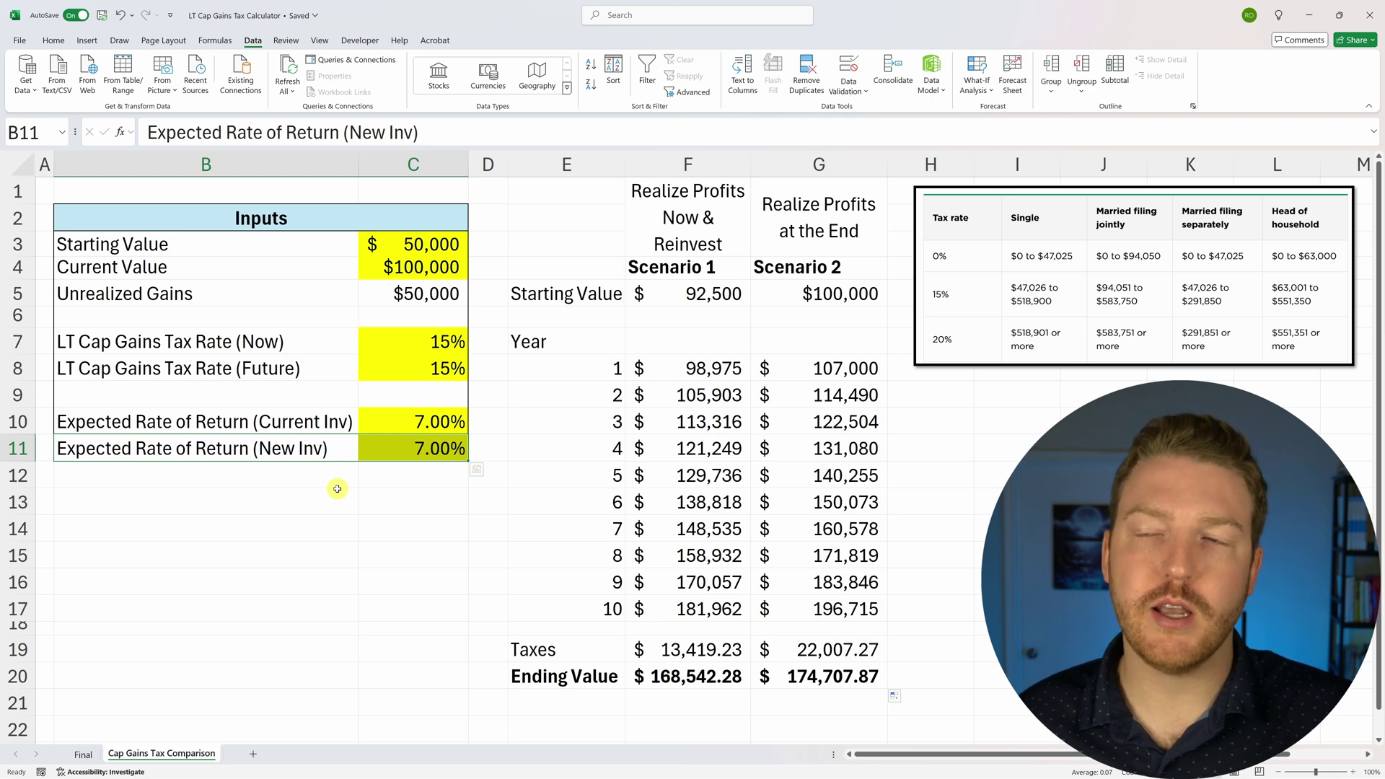
left_click(1017, 476)
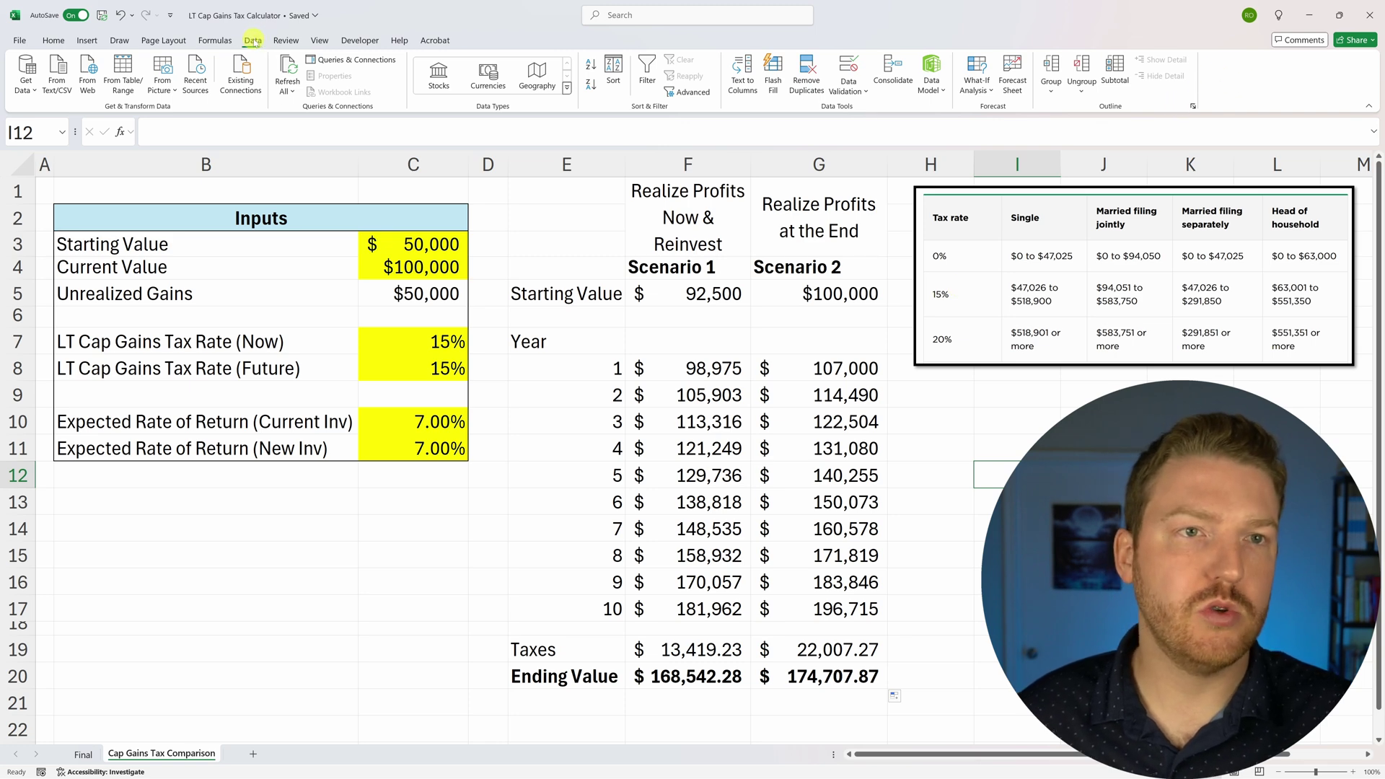
Enable the Solver Add-in from the Excel Add-ins manager in Excel Options
right_click(1230, 78)
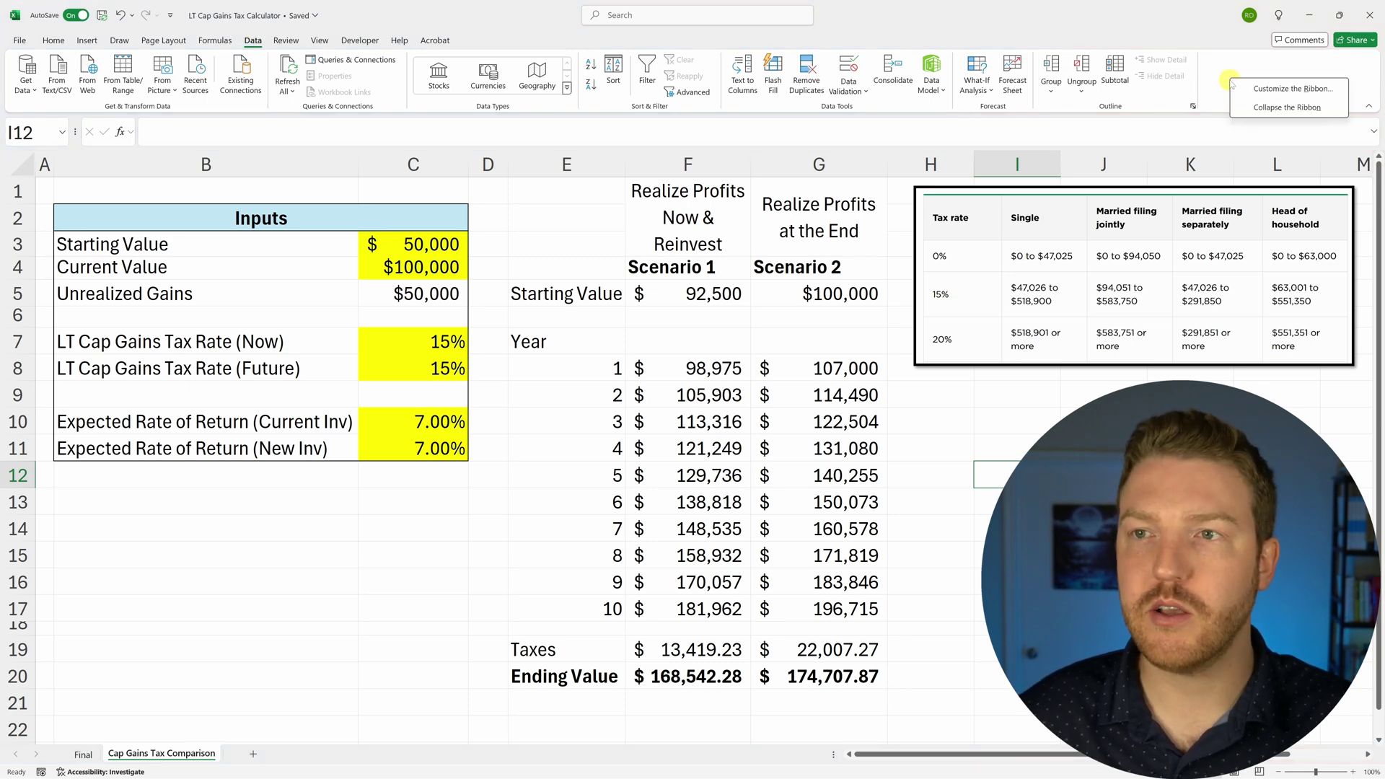
left_click(1276, 90)
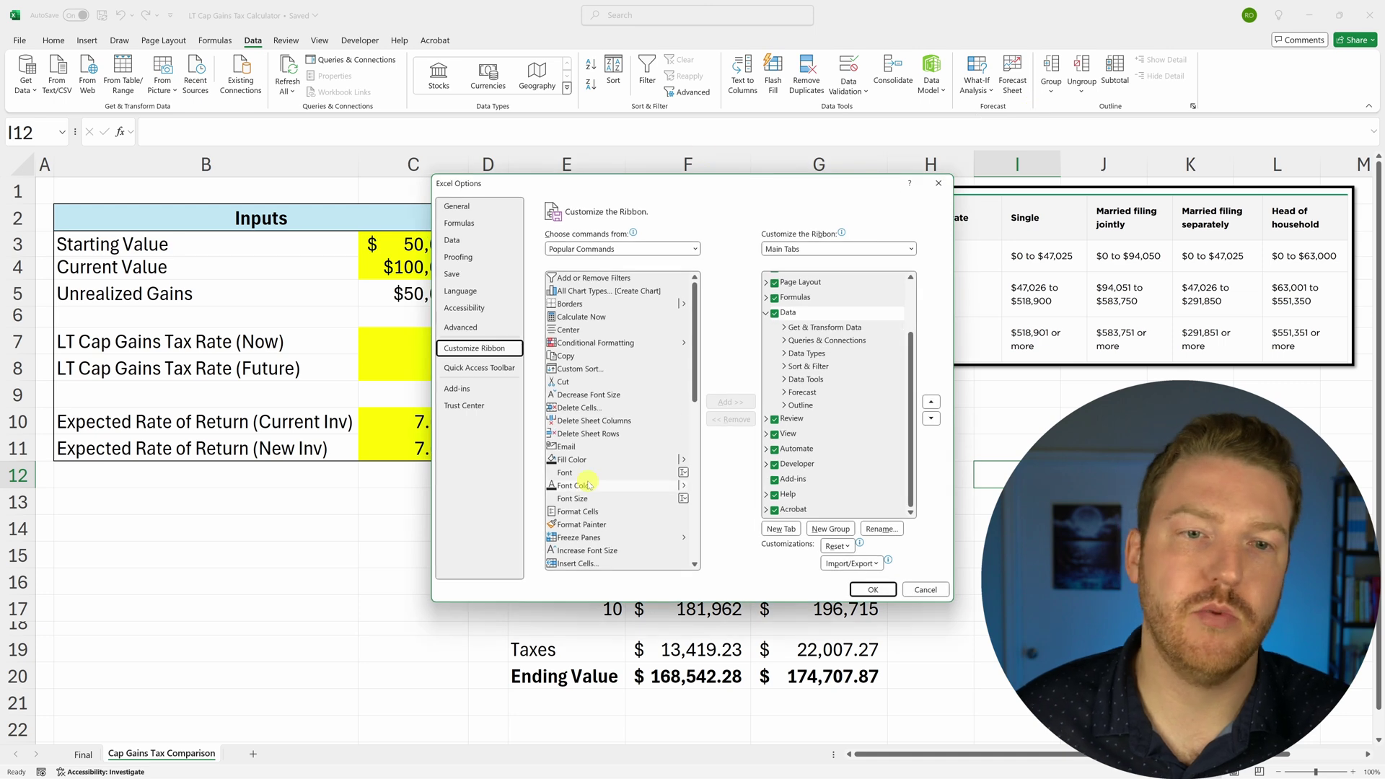
left_click(461, 390)
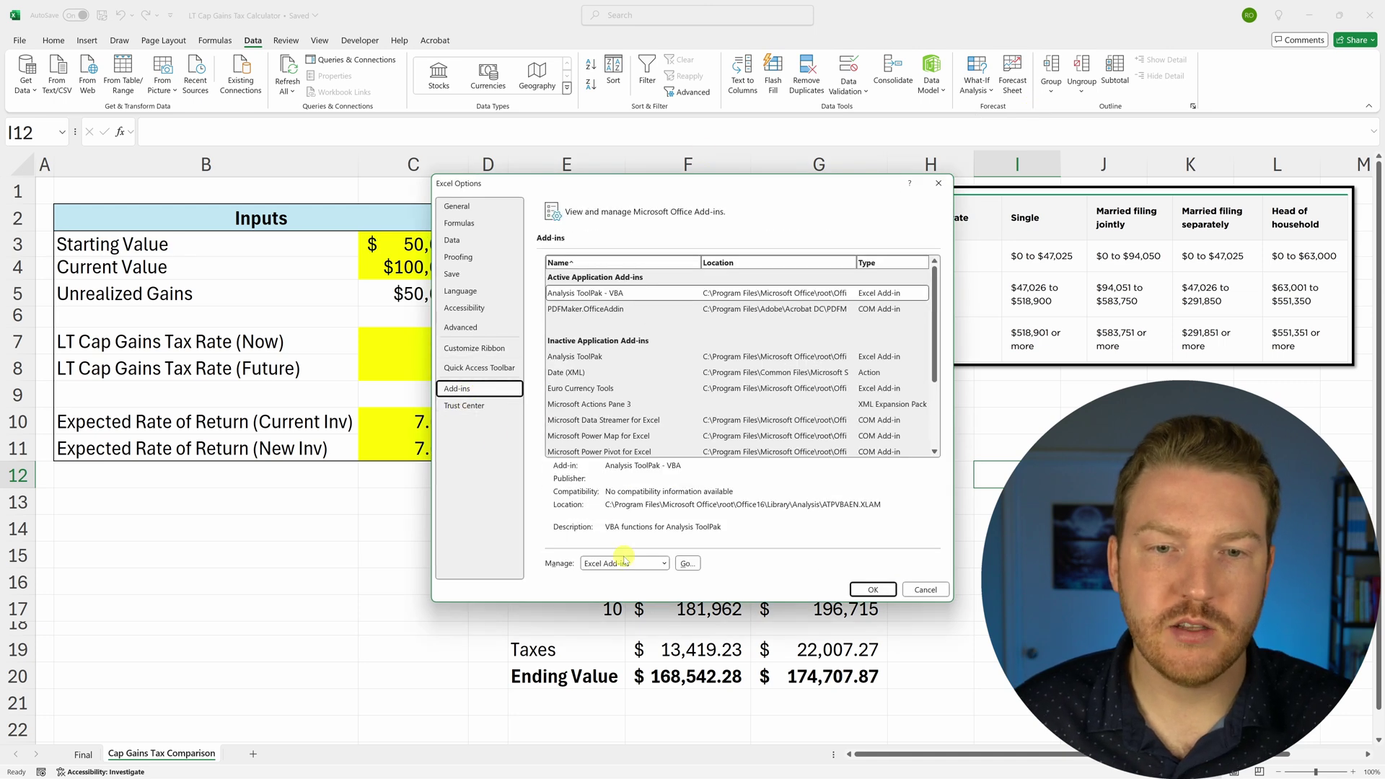
left_click(687, 564)
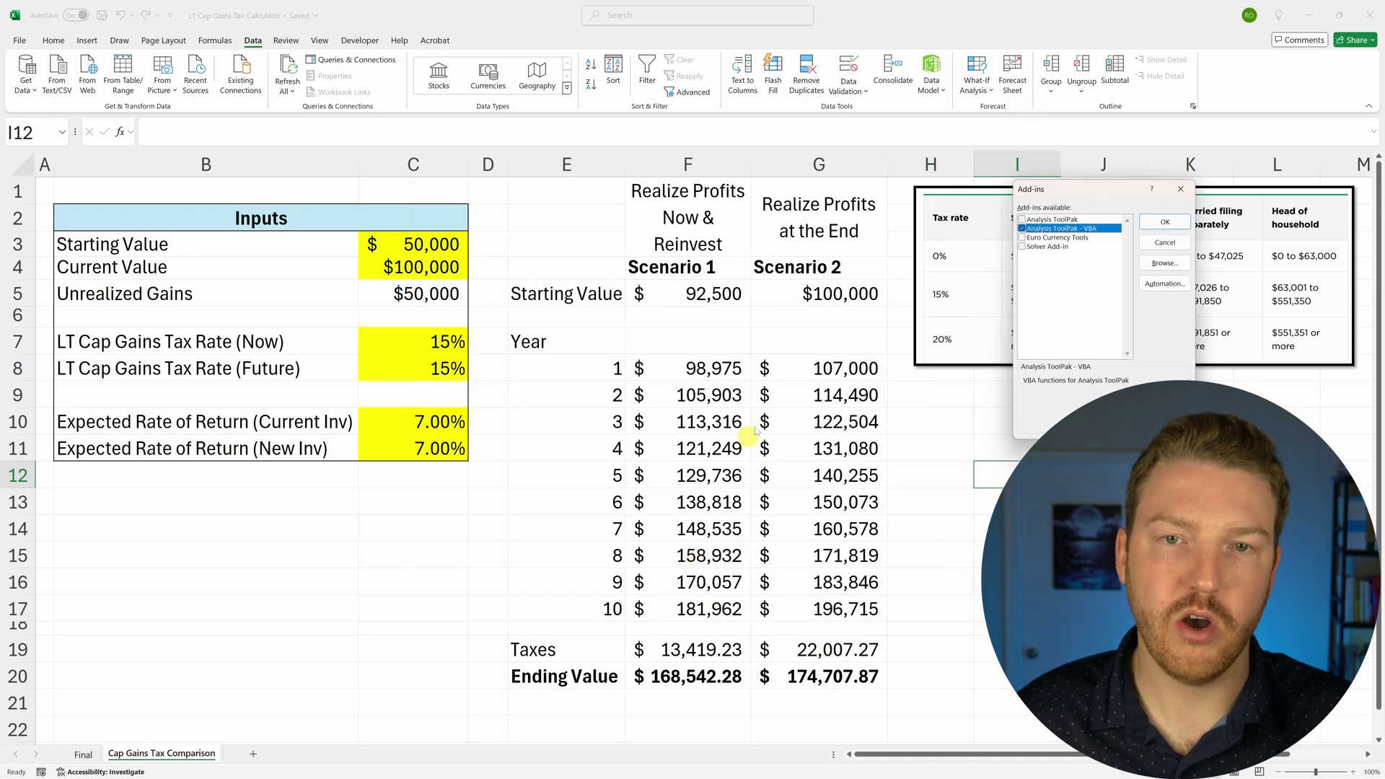
left_click(1022, 247)
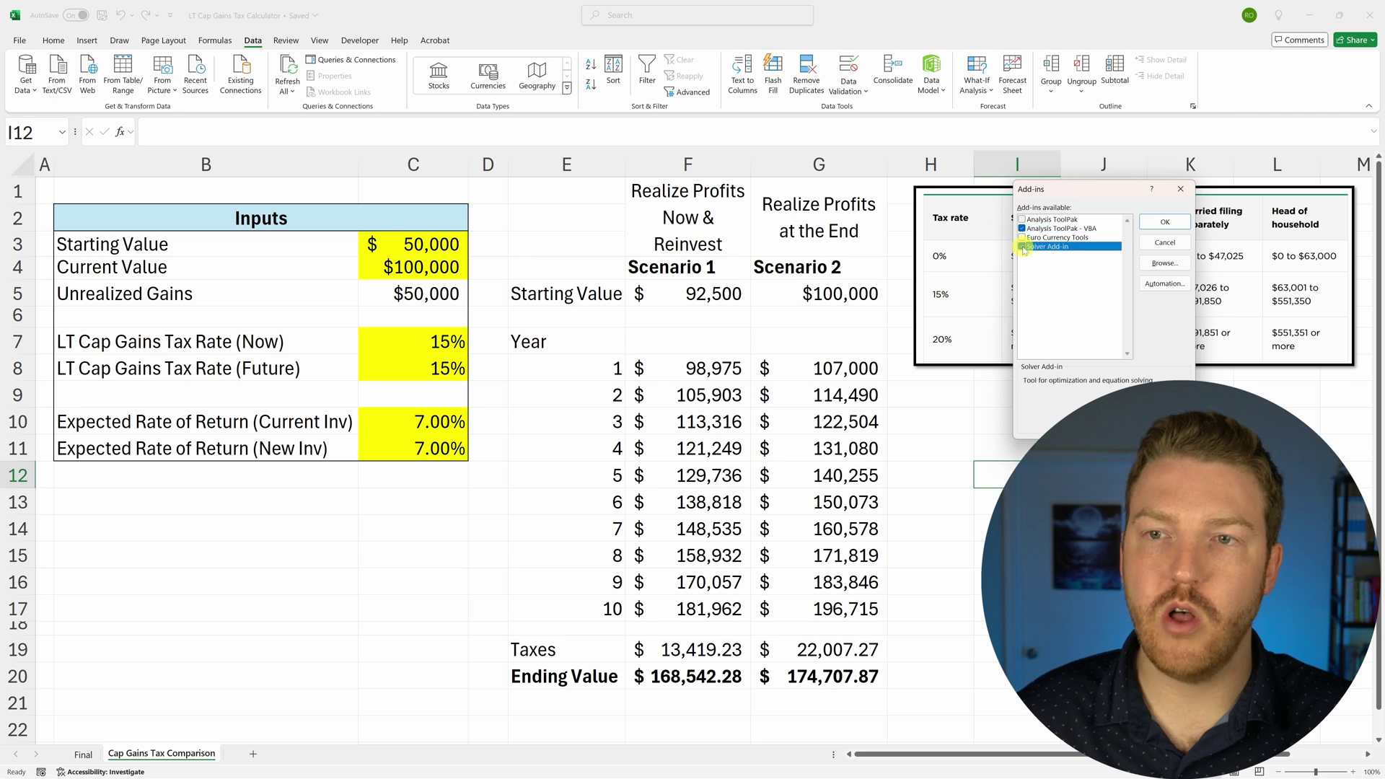
left_click(1158, 224)
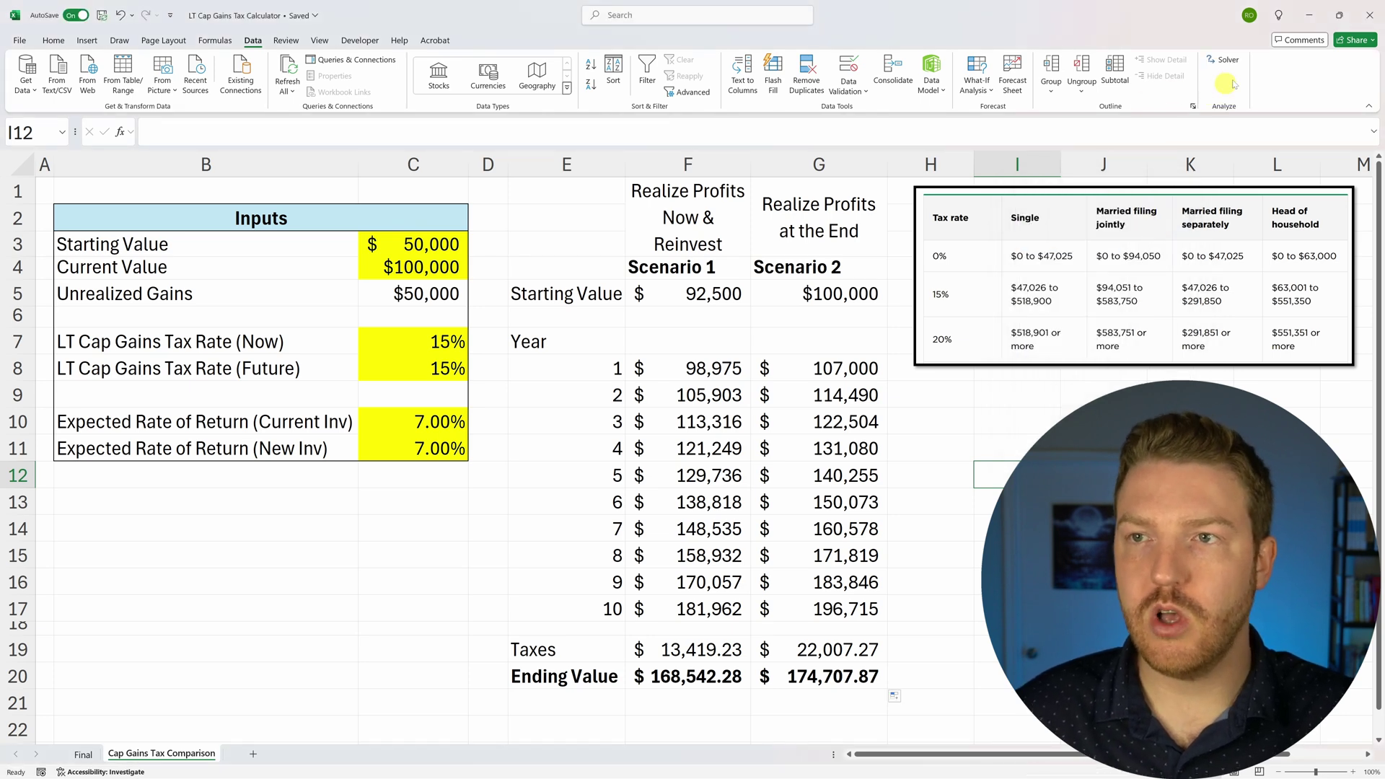
Run Solver to set Ending Value F20 to 174707.87 by changing the New Inv return C11
left_click(1229, 61)
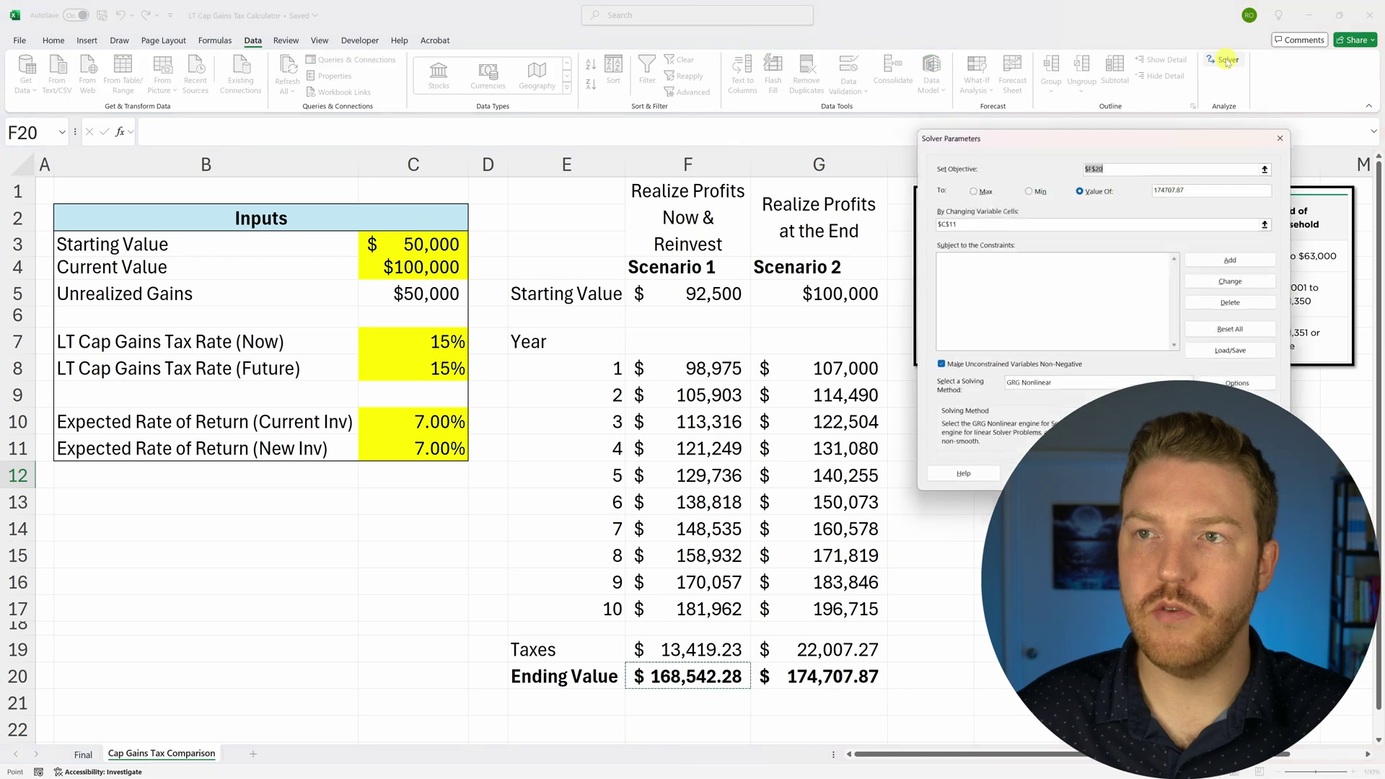
left_click_drag(1068, 135, 1129, 156)
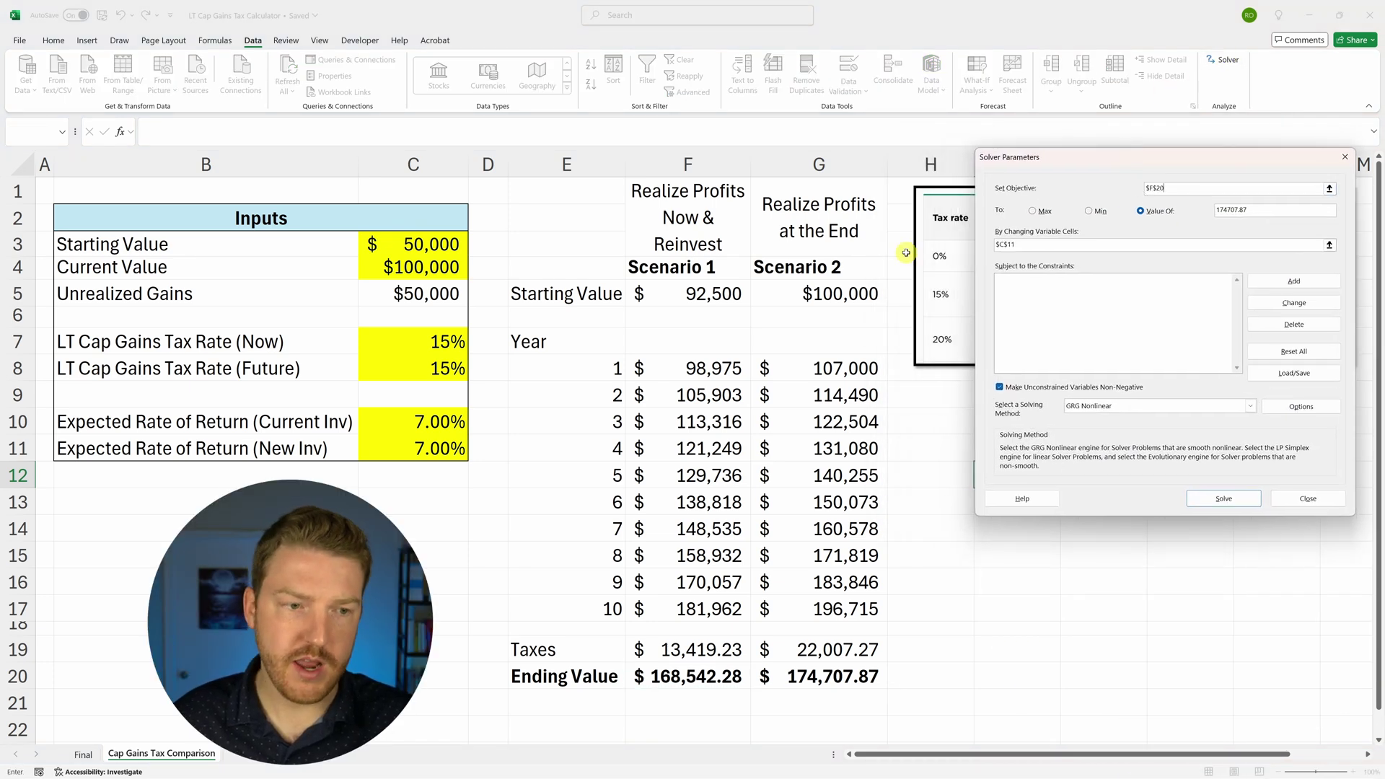
left_click(678, 681)
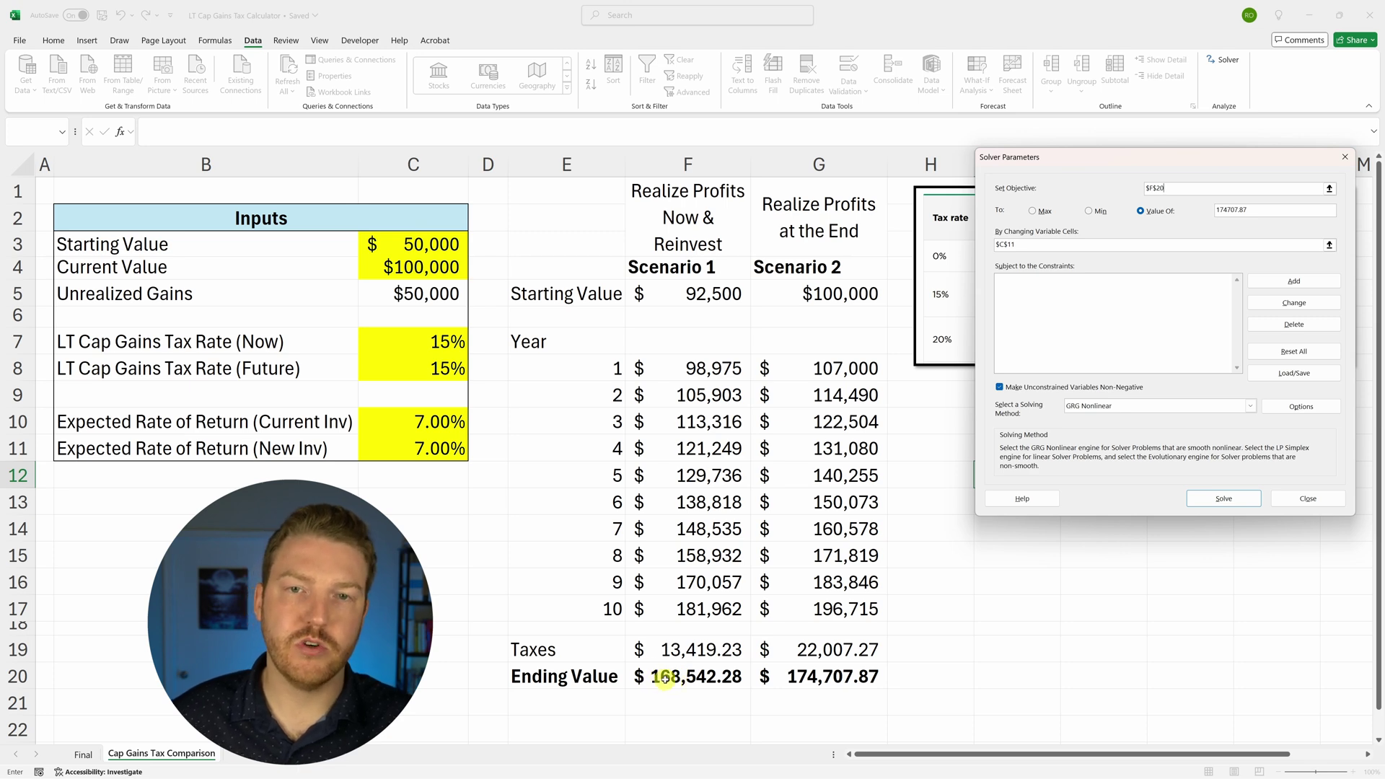
left_click(1144, 214)
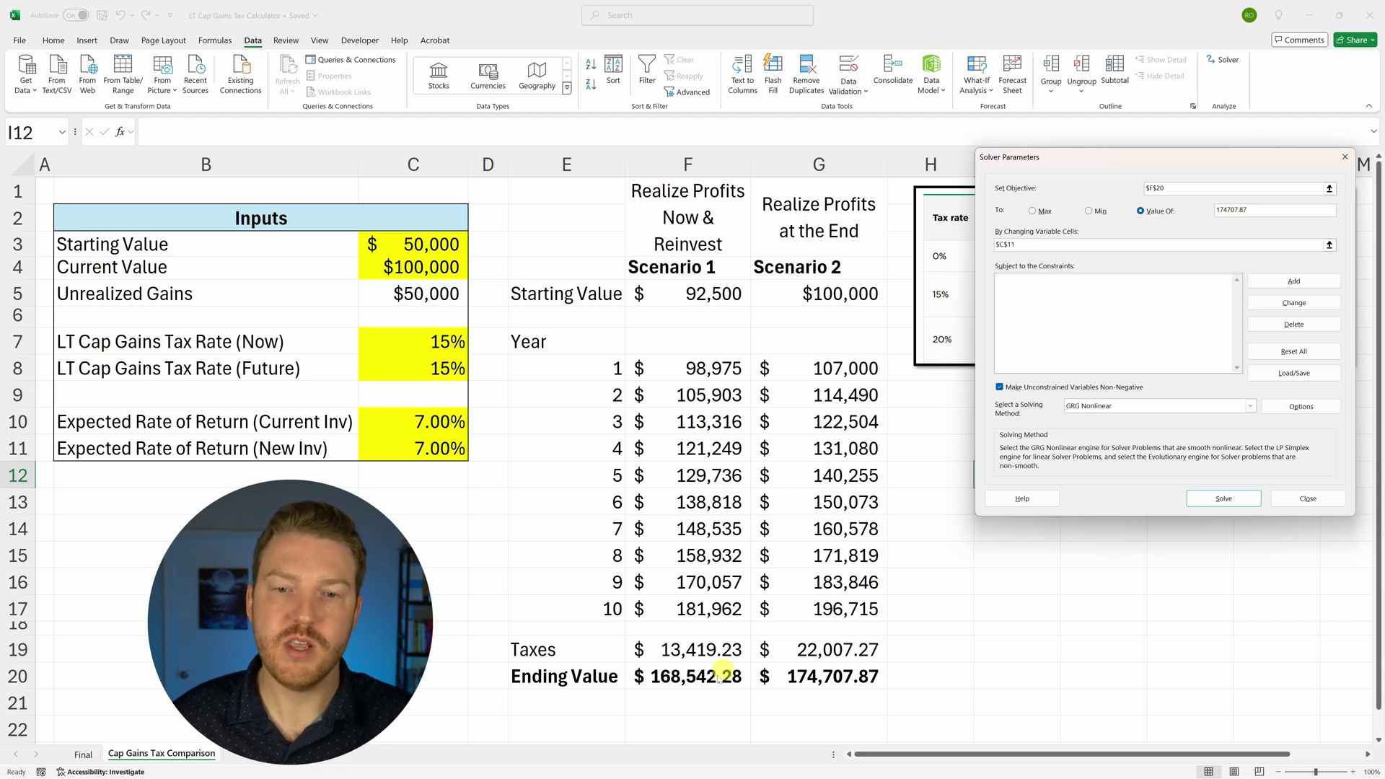
left_click(1028, 245)
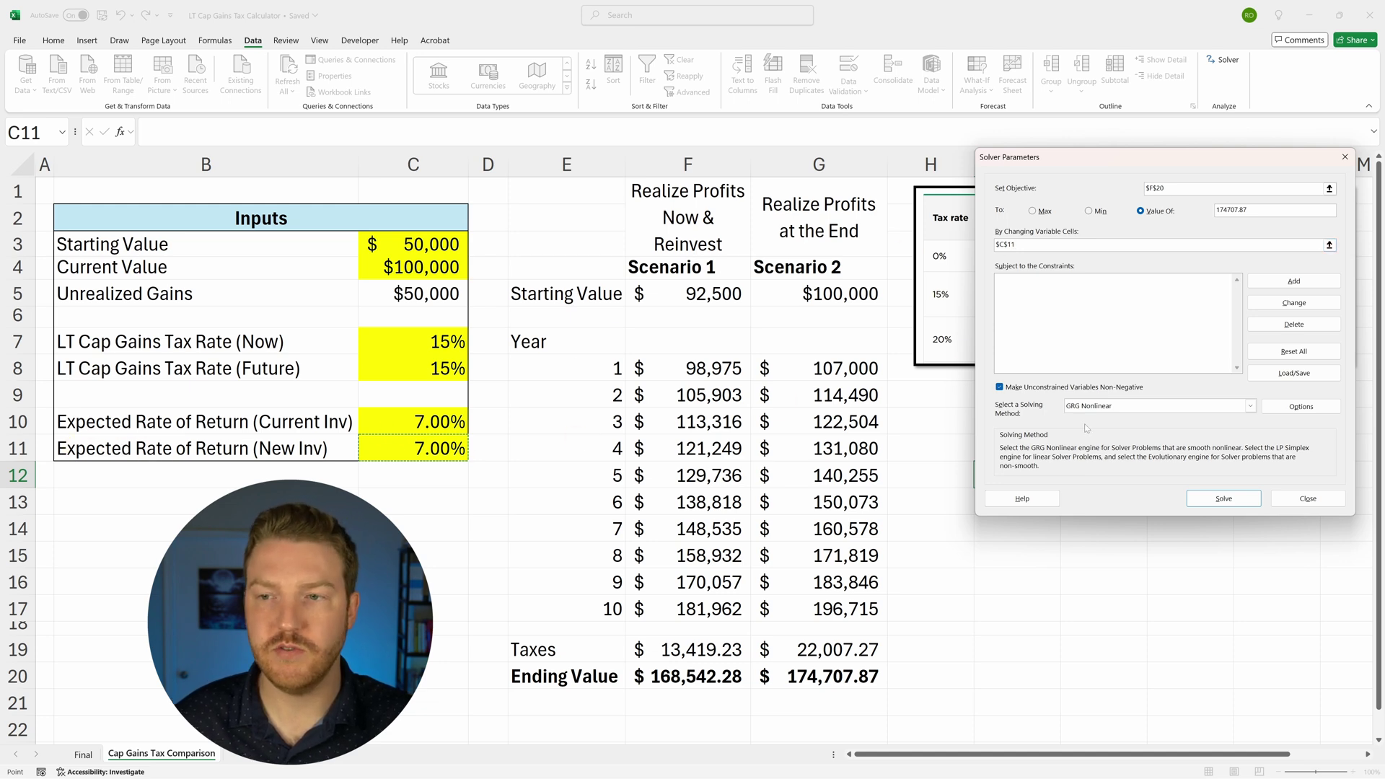
left_click(1231, 500)
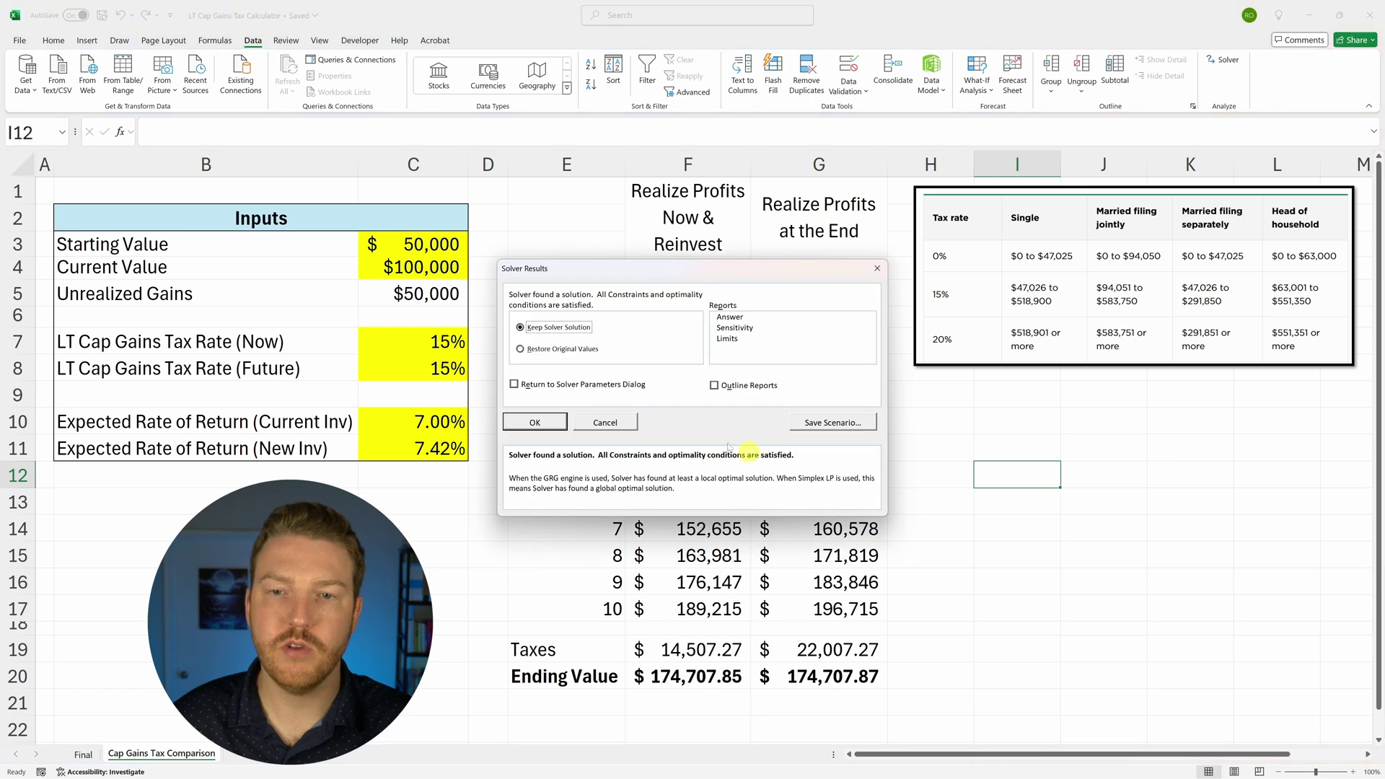
Keep the 7.42% Solver solution, then compare returns C11 and C10 and select Ending Values E20:G20
left_click(532, 423)
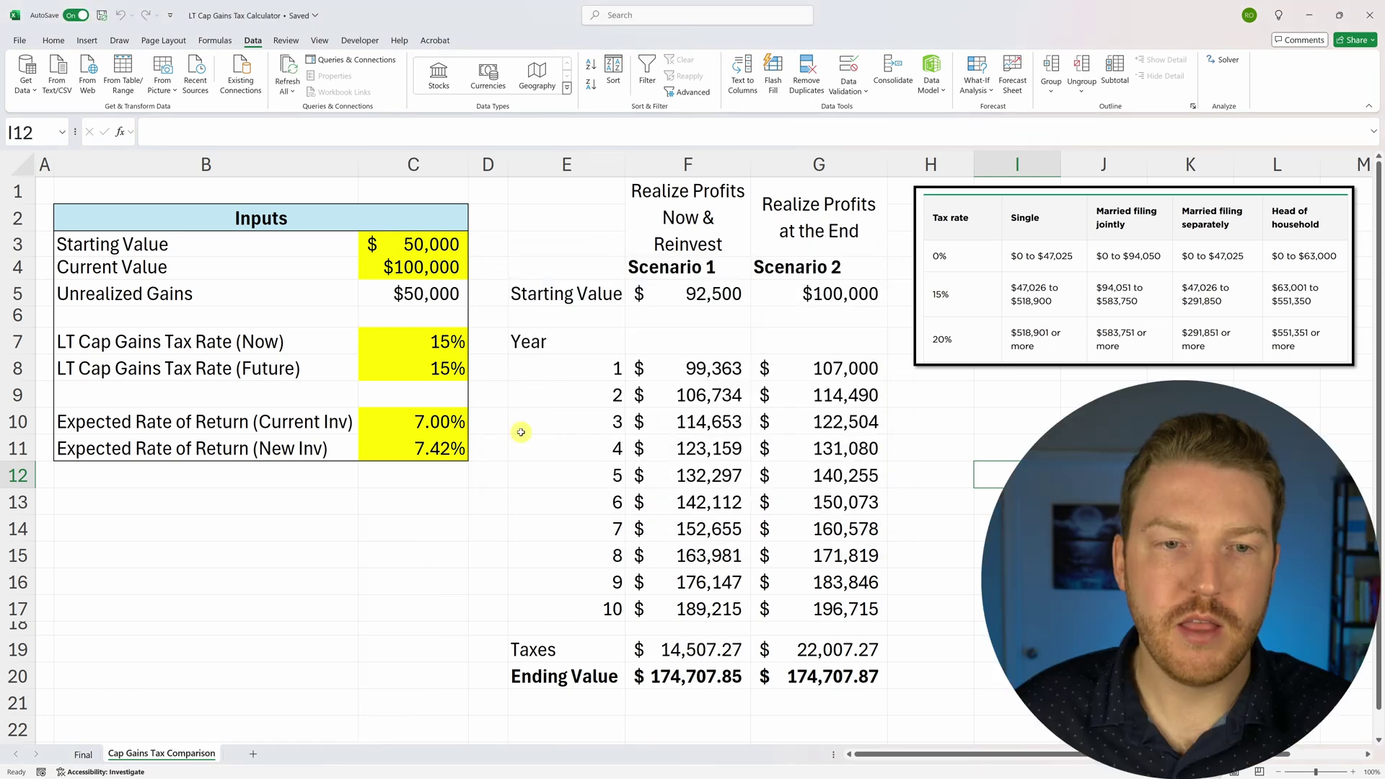
left_click(350, 473)
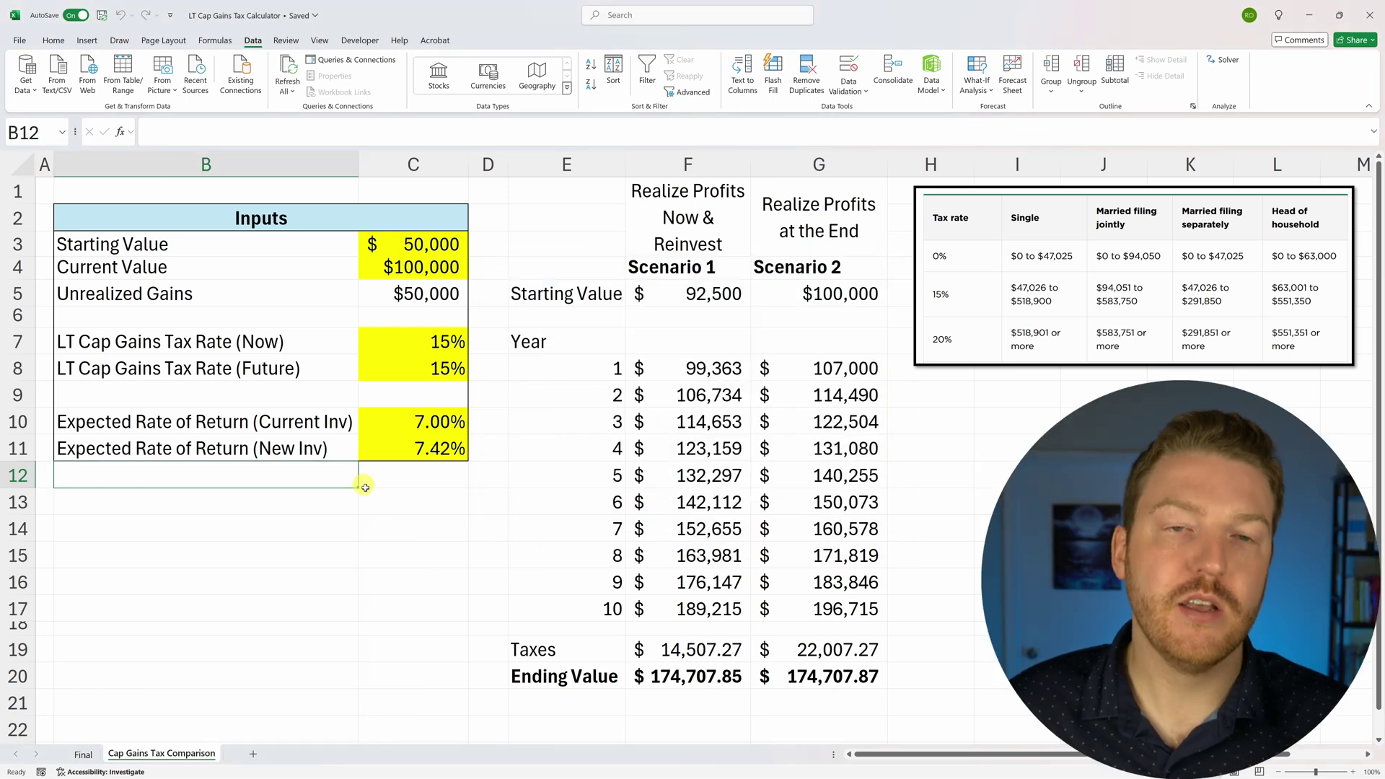
left_click(422, 446)
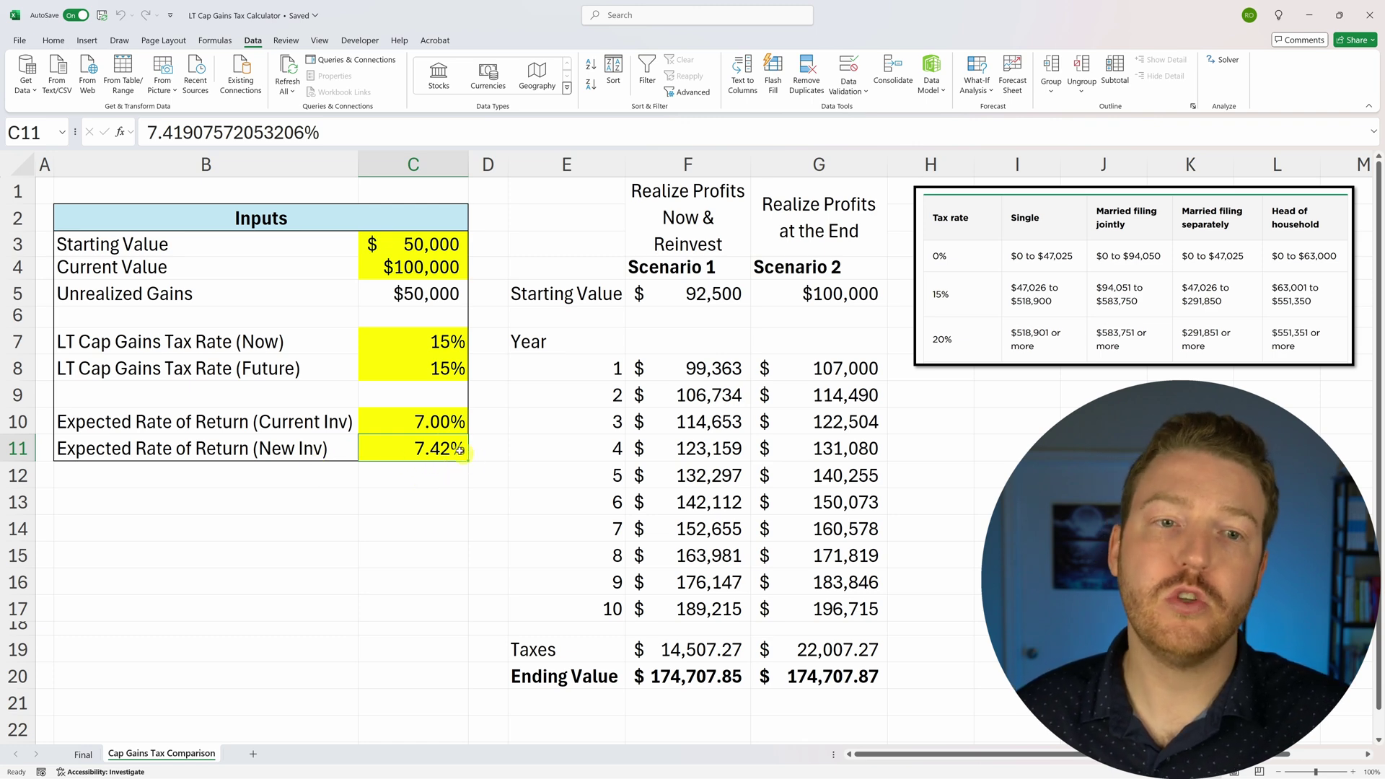
left_click(438, 427)
left_click_drag(587, 674, 830, 676)
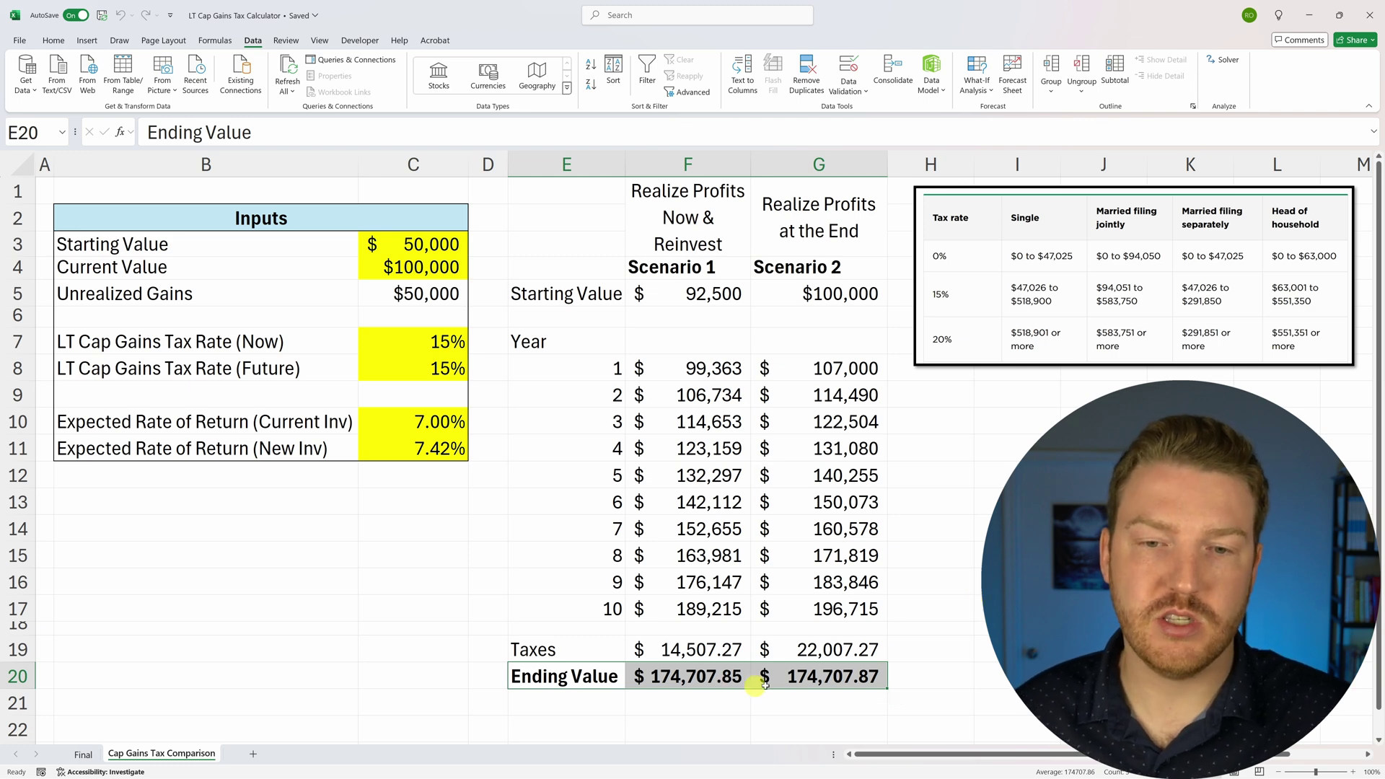
left_click_drag(819, 676, 570, 676)
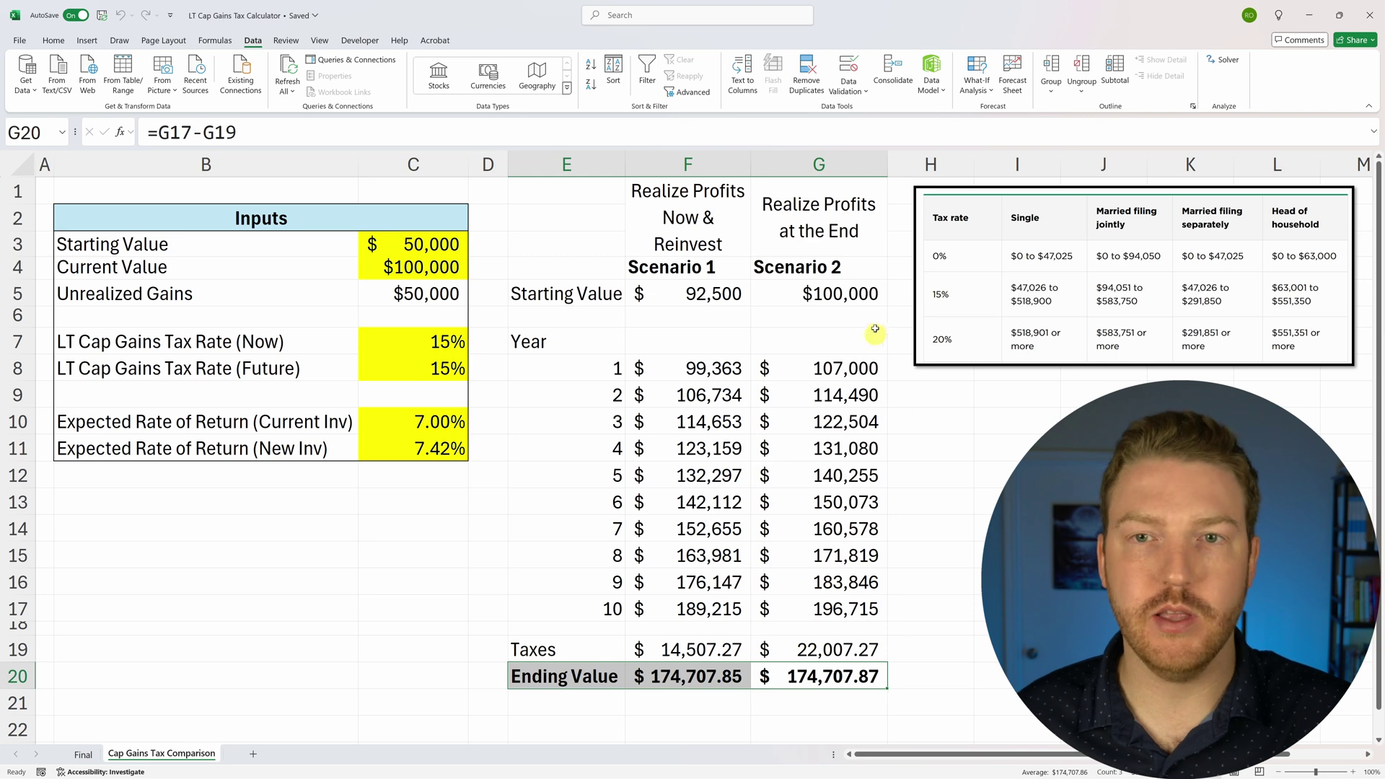
left_click_drag(803, 214, 806, 671)
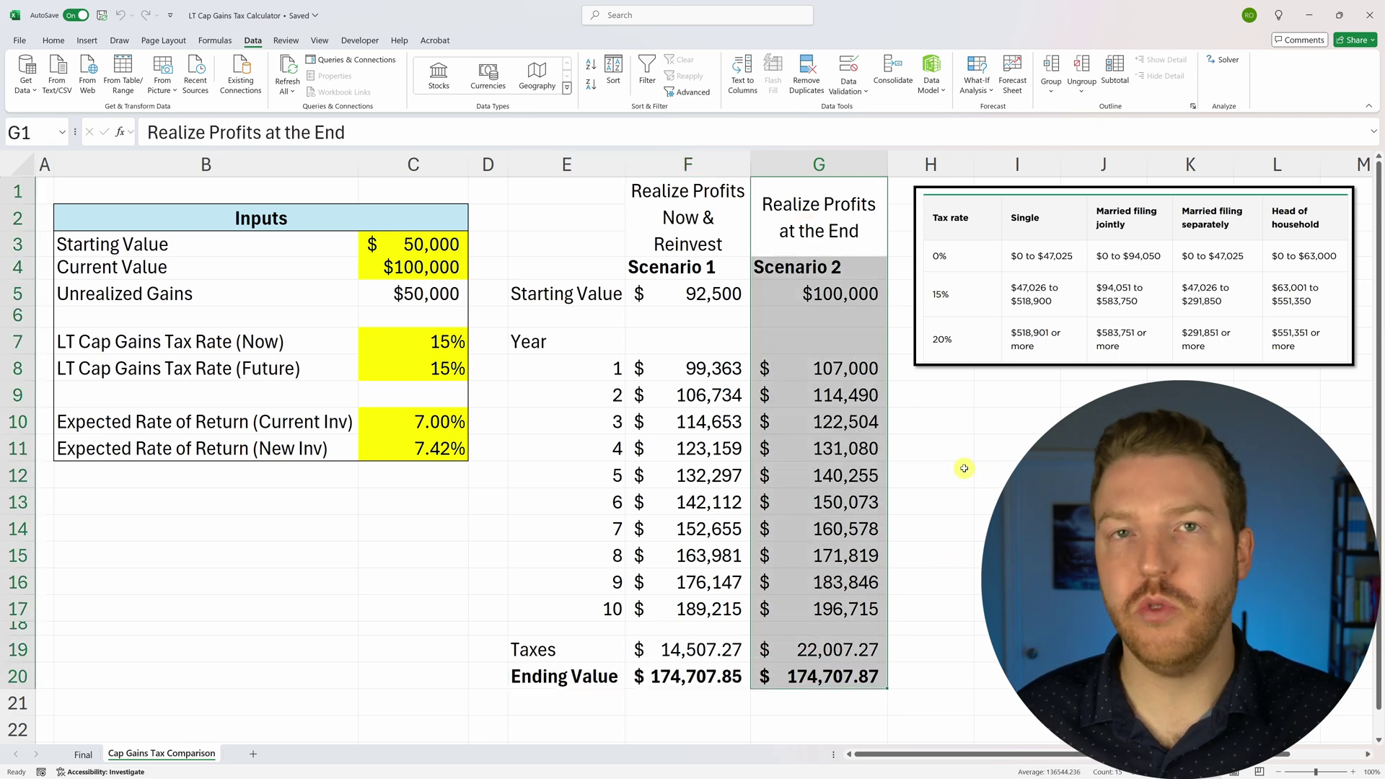